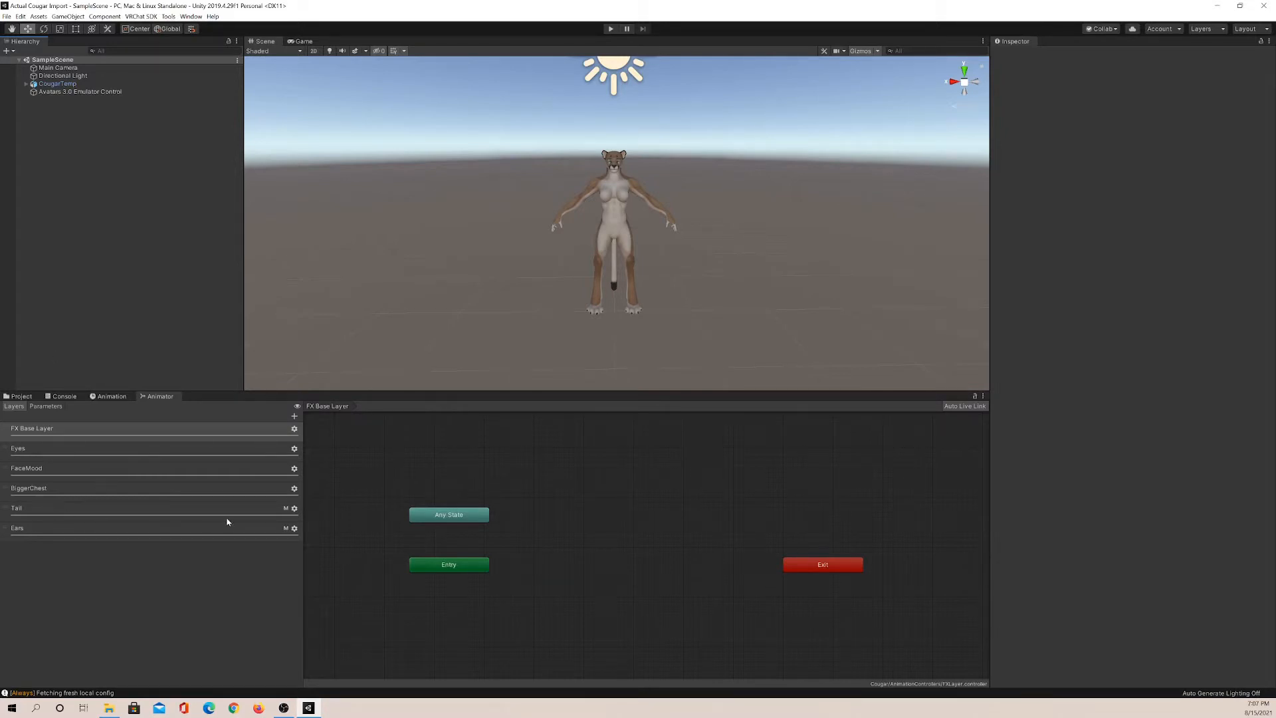
Review the state graphs of the Tail and Ears layers and inspect both layers' mask and blending settings
click(186, 518)
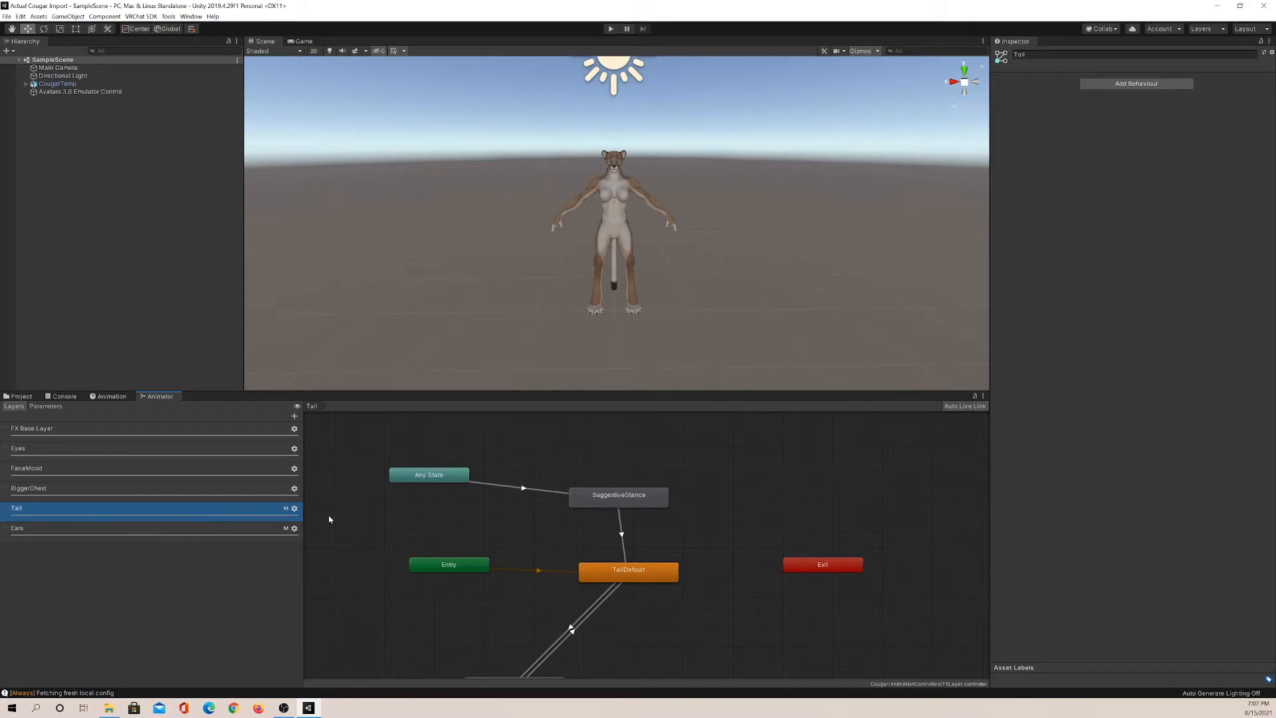
scroll(399, 525, down, 5)
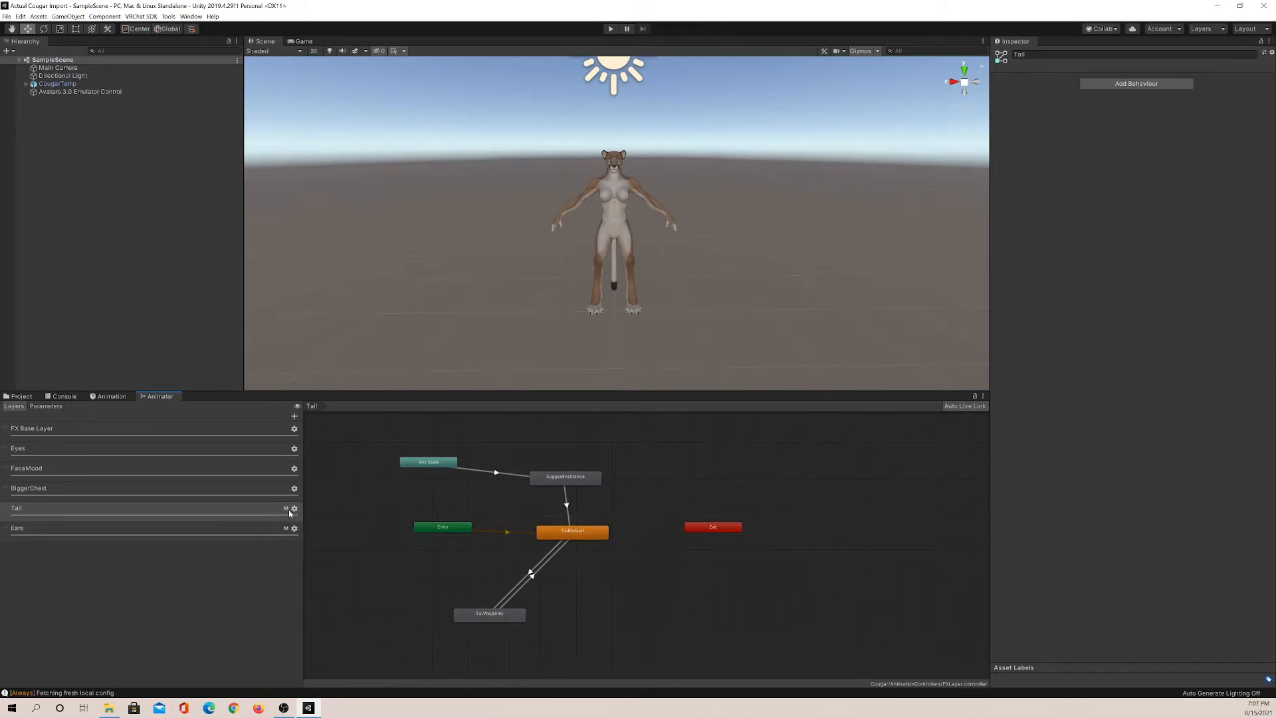
click(174, 528)
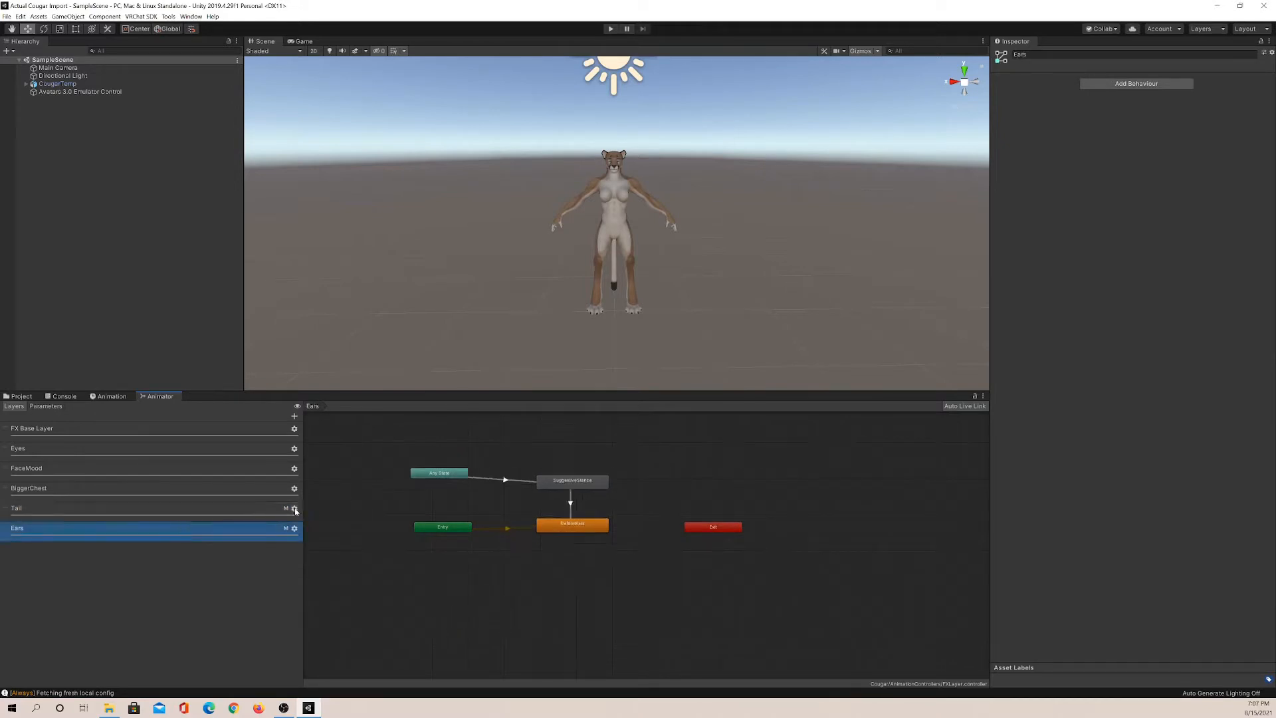
click(294, 509)
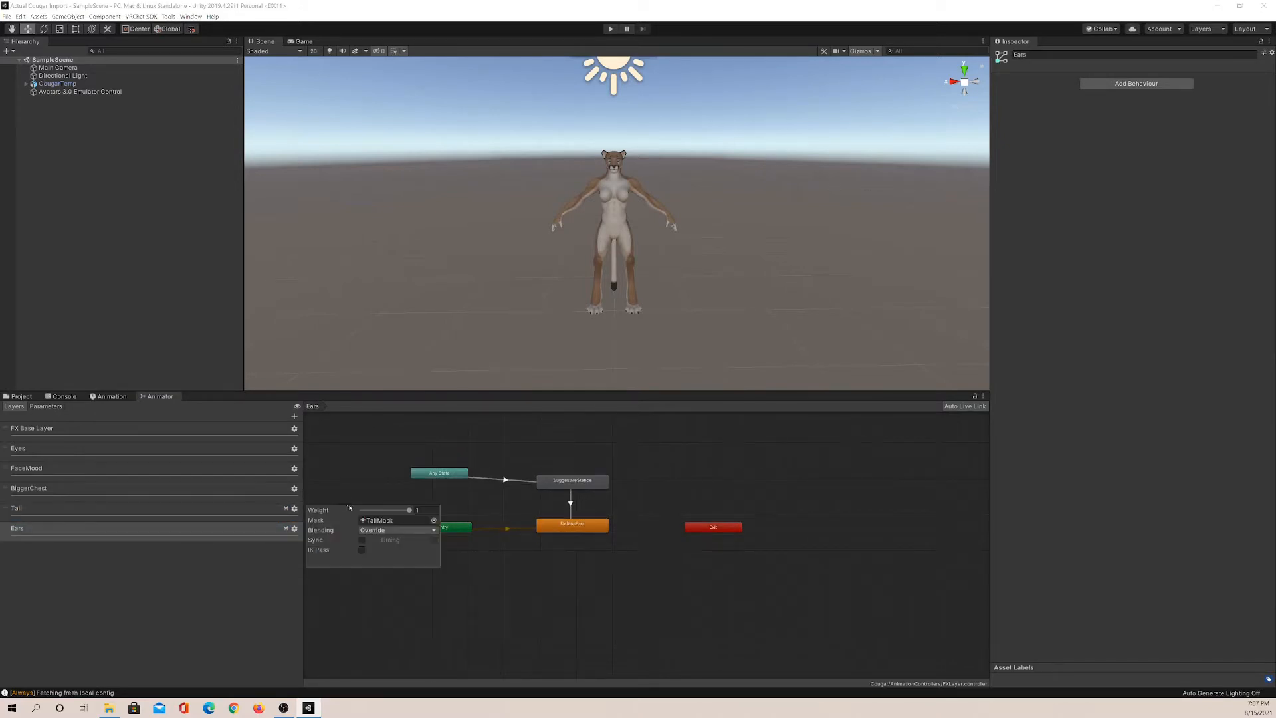
click(295, 528)
click(371, 488)
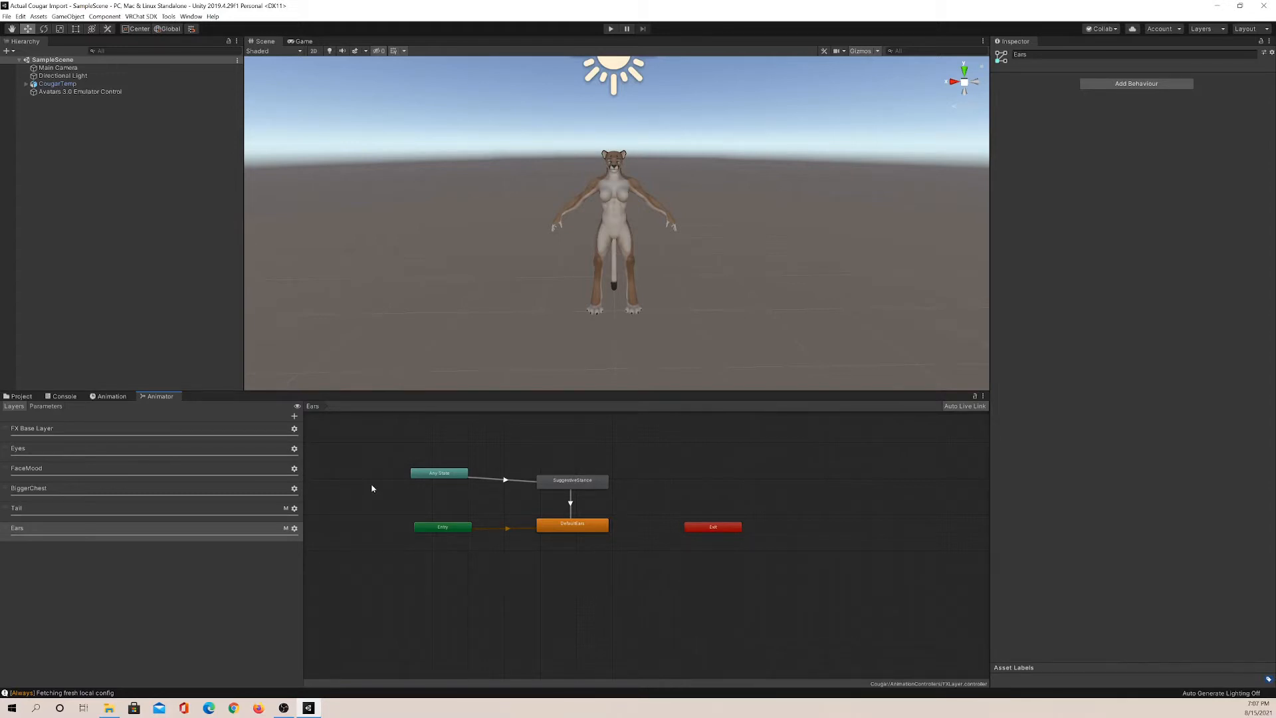
click(258, 510)
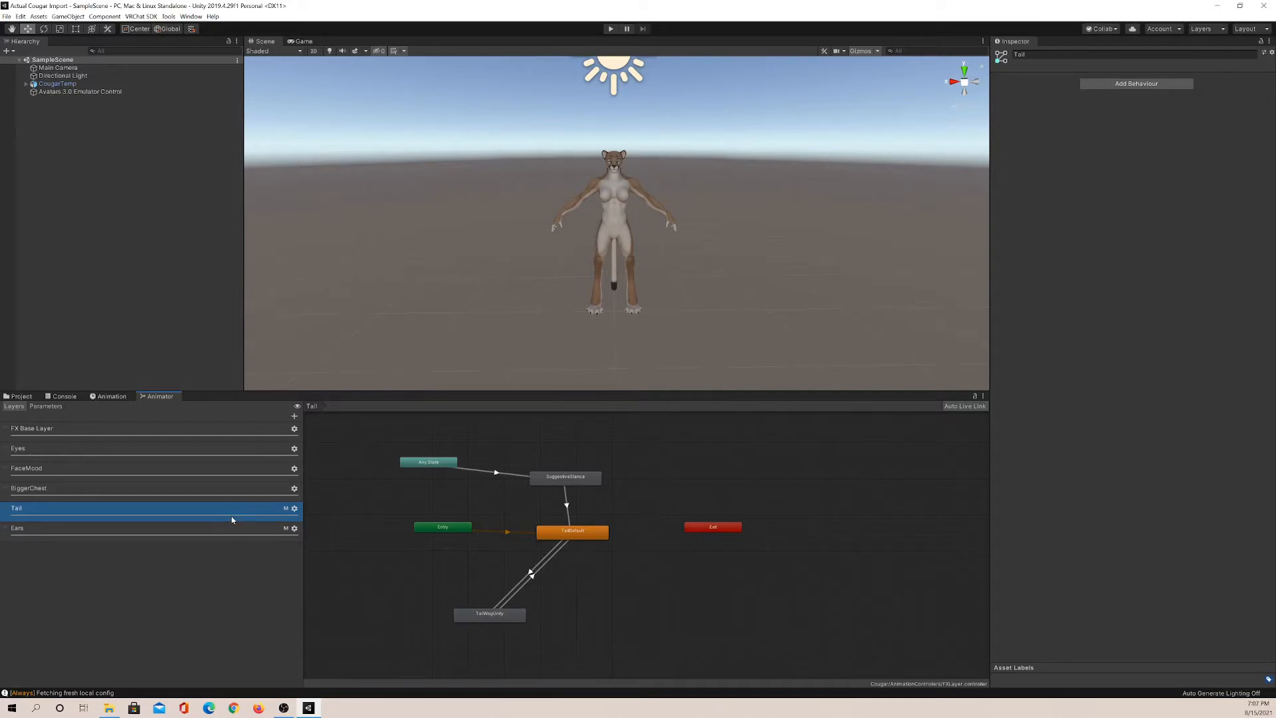
click(216, 537)
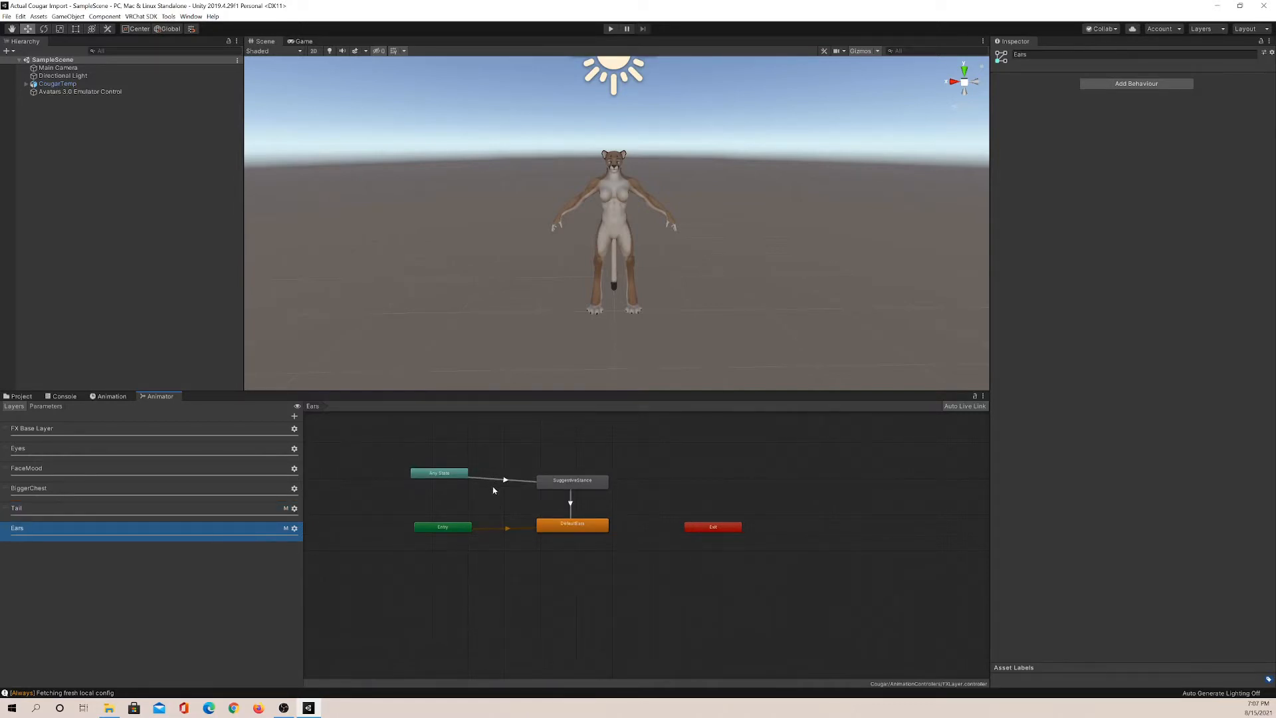
click(272, 515)
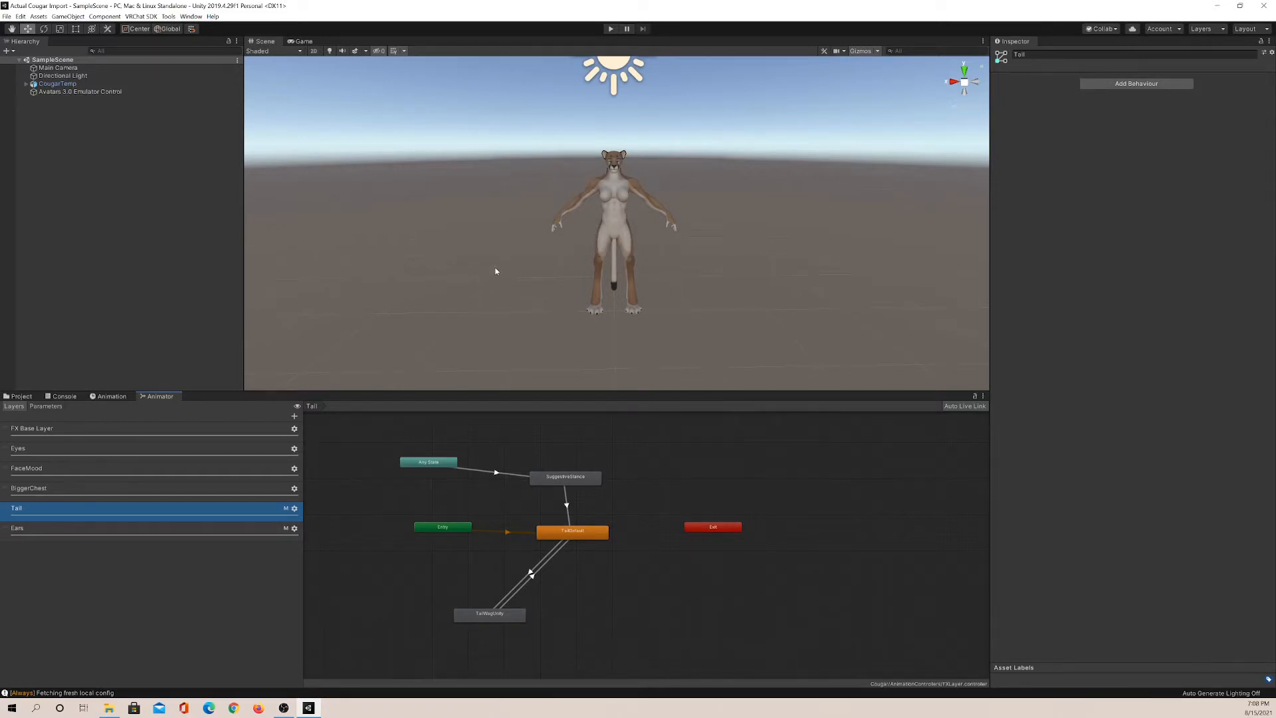
Run the scene in play mode and show the CougarTemp avatar up close in the Scene view with its expression menu
click(609, 29)
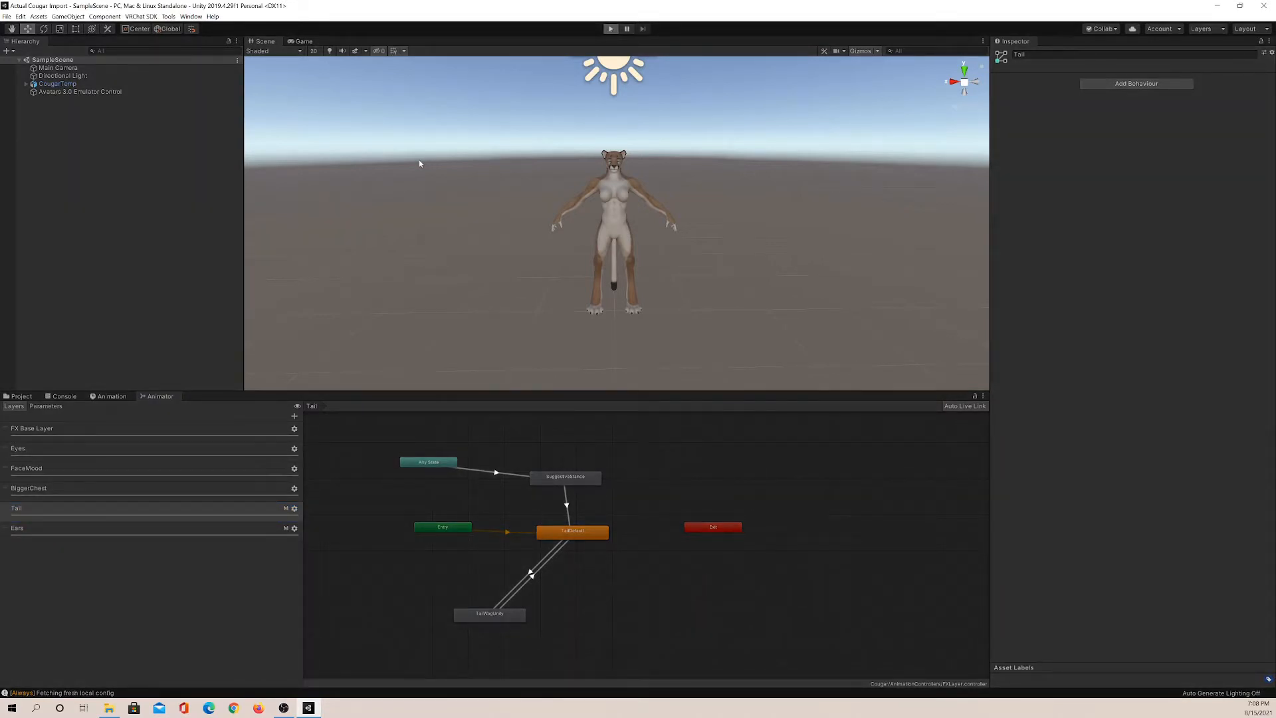
click(107, 85)
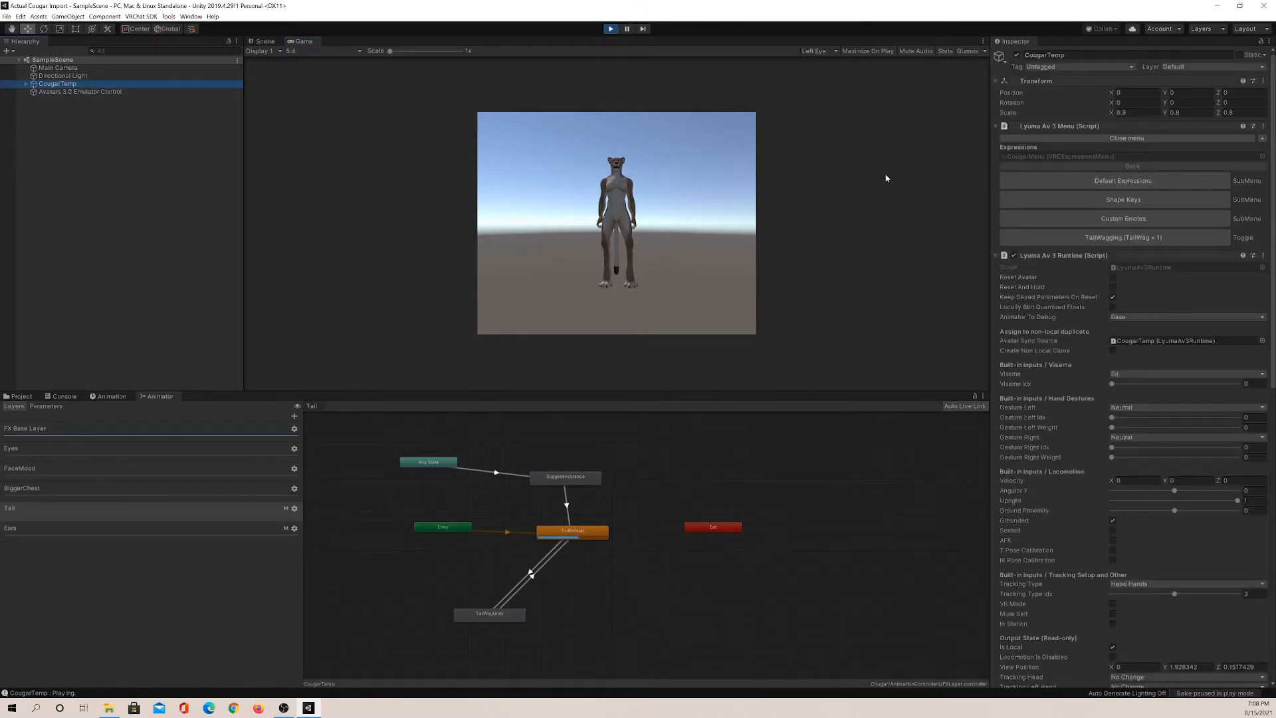
click(264, 42)
scroll(672, 190, up, 9)
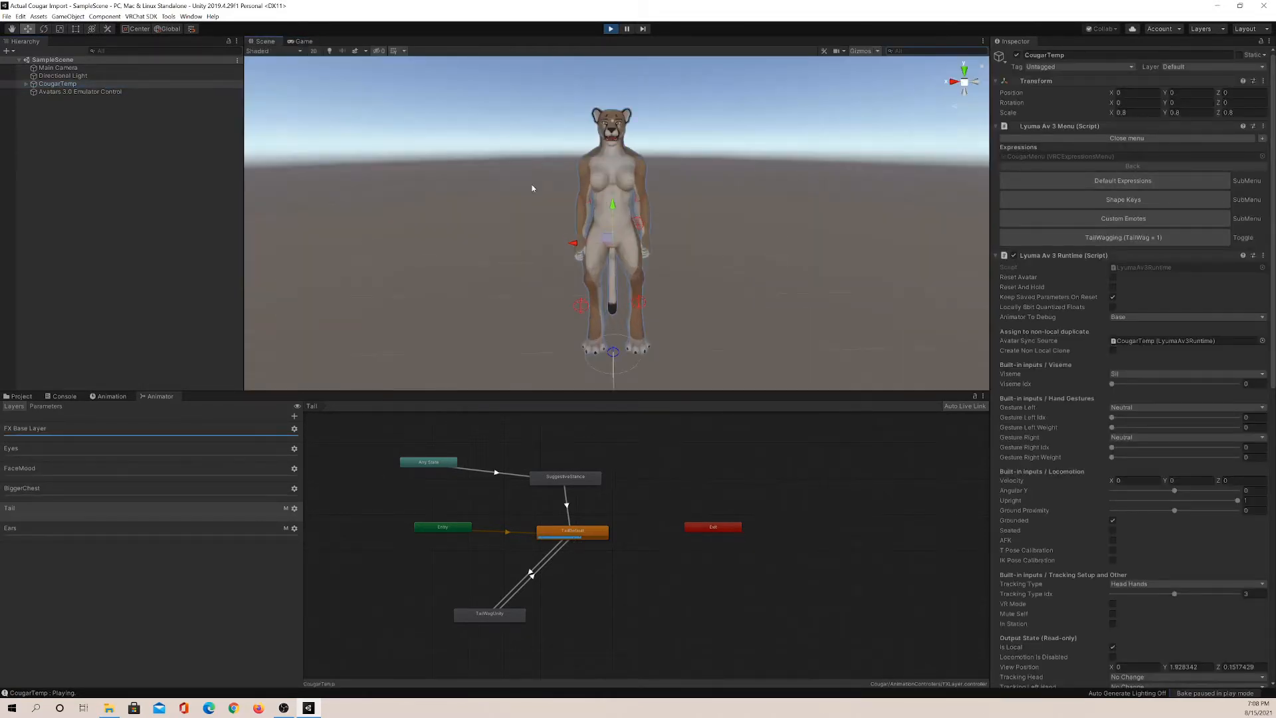
alt+drag(522, 188, 495, 190)
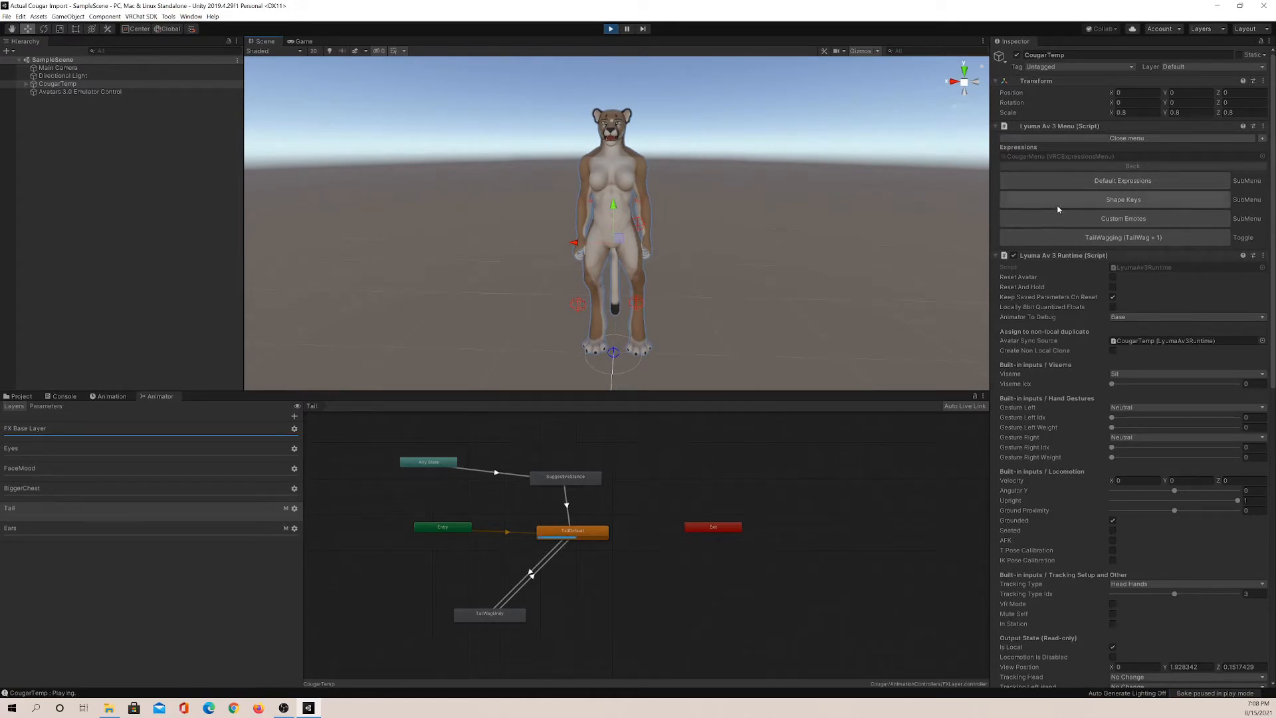
Test the TailWagging expression by enabling it, viewing the avatar from the side, and disabling it again
click(1097, 238)
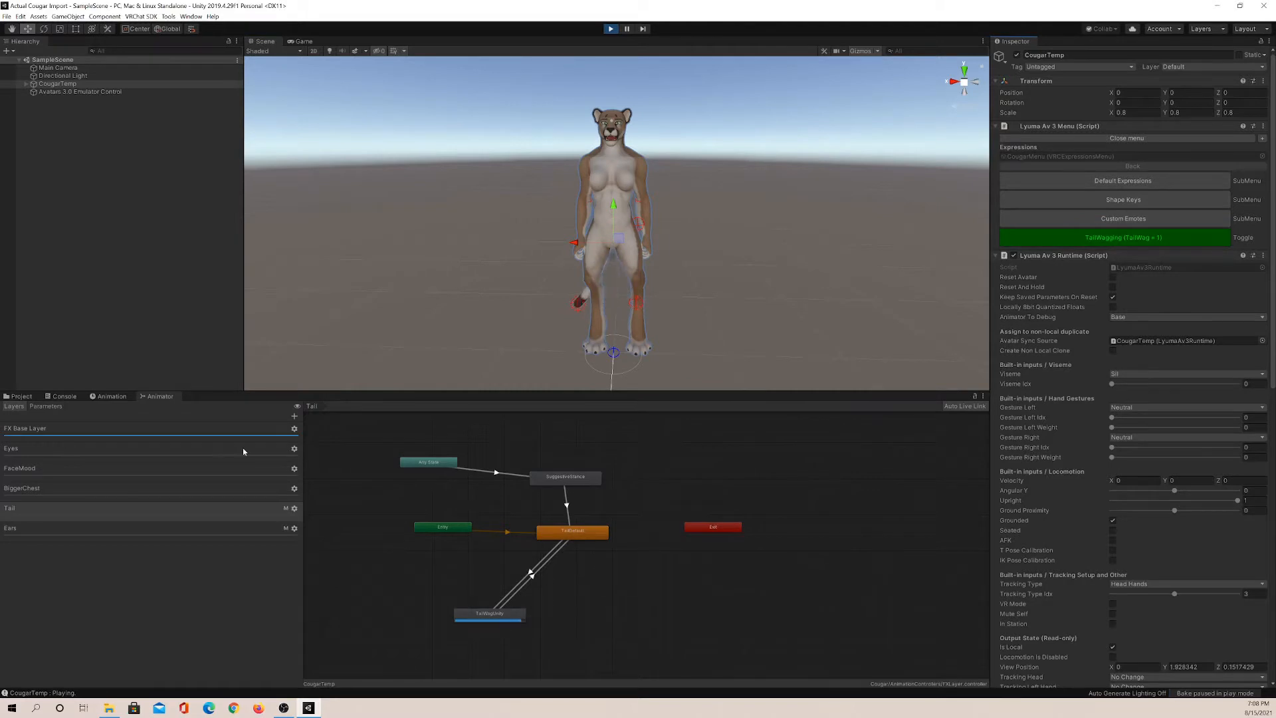
alt+drag(448, 308, 740, 302)
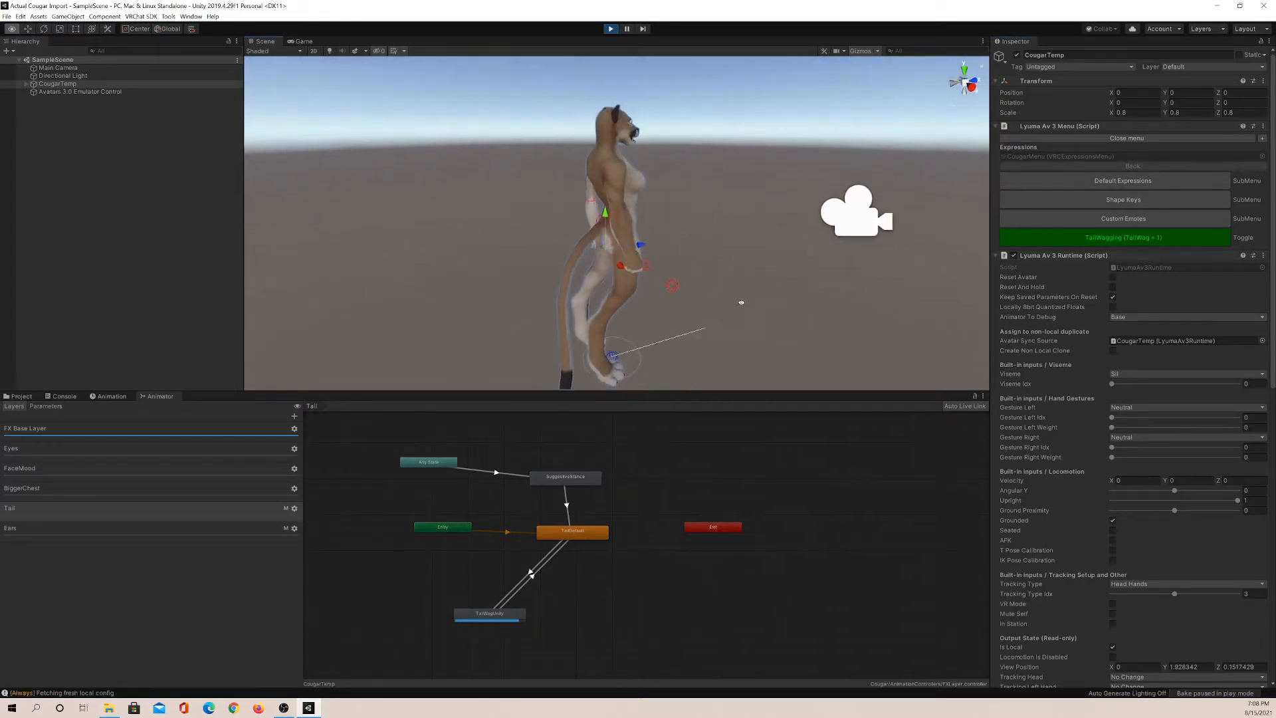
click(1074, 237)
Trigger the Suggestive Stance emote from the Custom Emotes submenu and view the avatar's pose from the front
click(1081, 220)
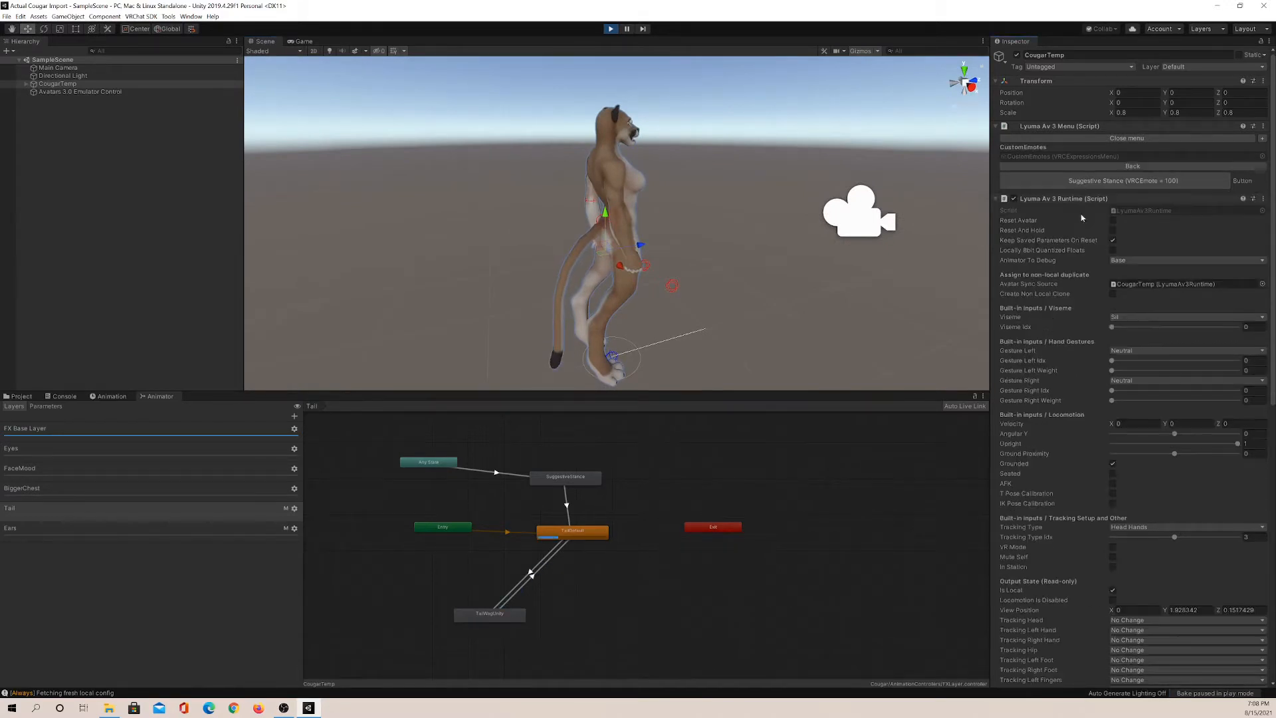
click(1098, 182)
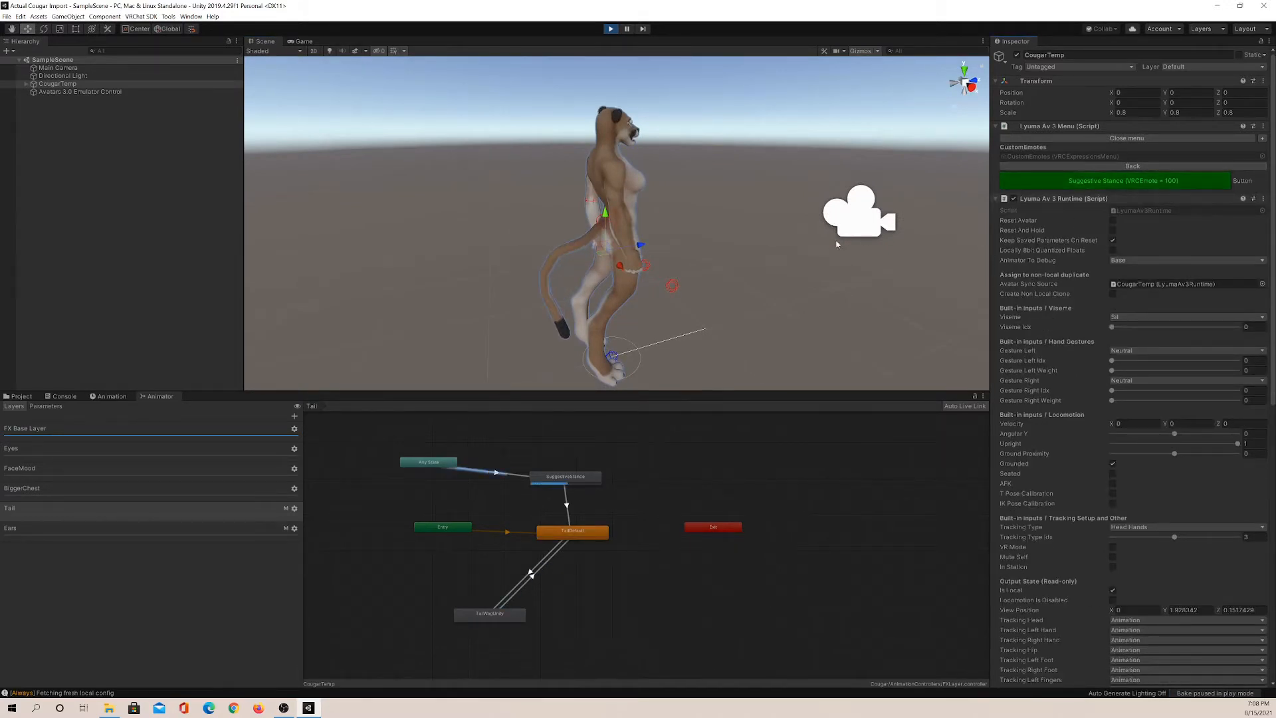
alt+drag(835, 236, 552, 215)
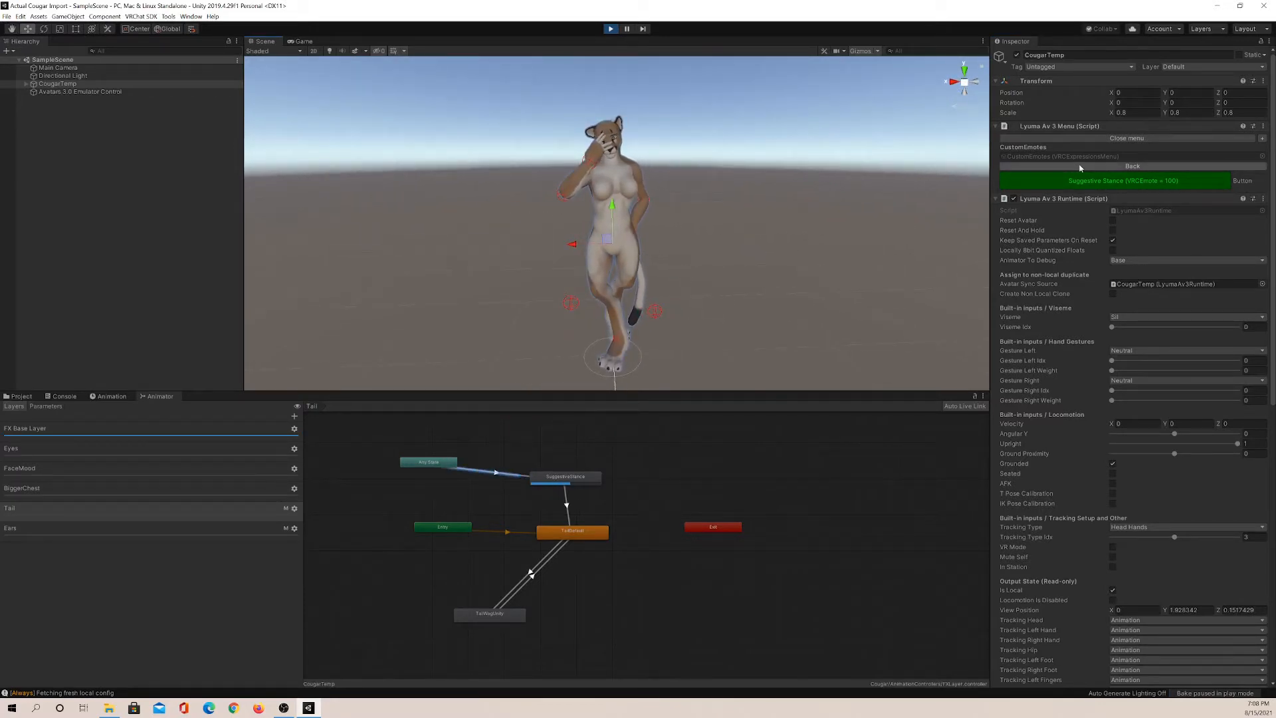
Examine which states are running in the ActionLayer controller and in the FXLayer controller's Ears and Tail layers
click(145, 528)
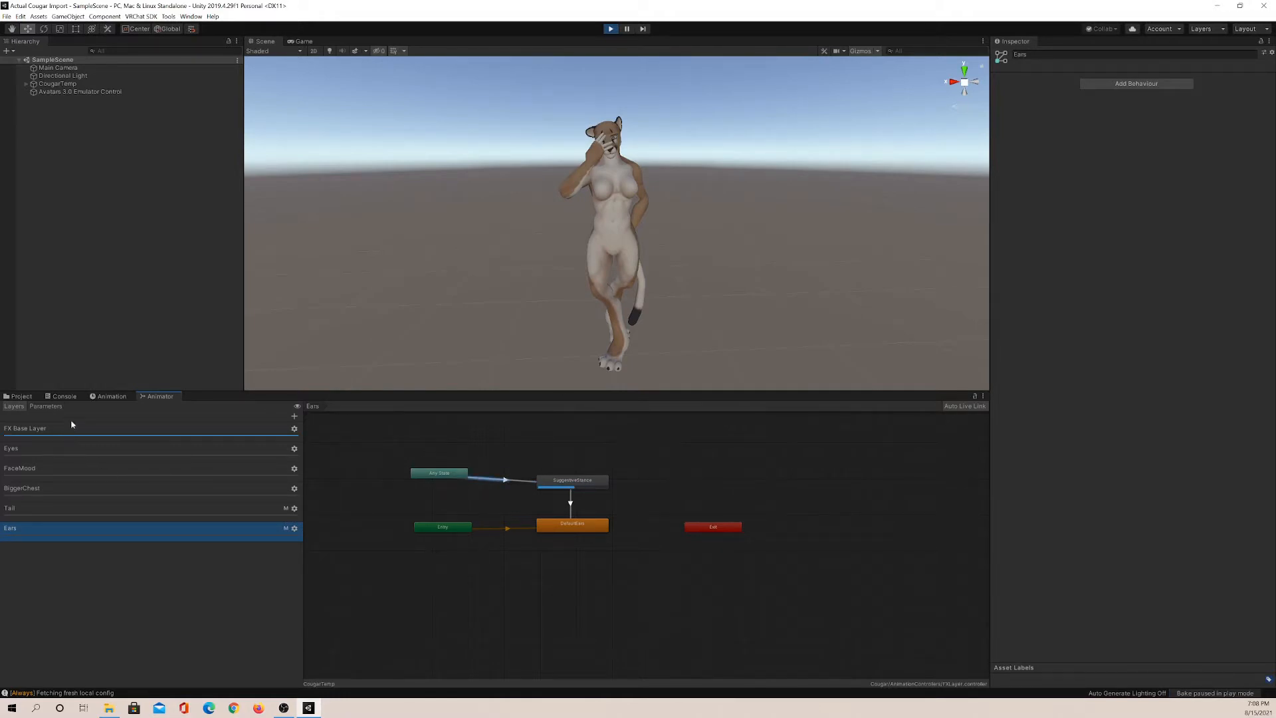
click(37, 397)
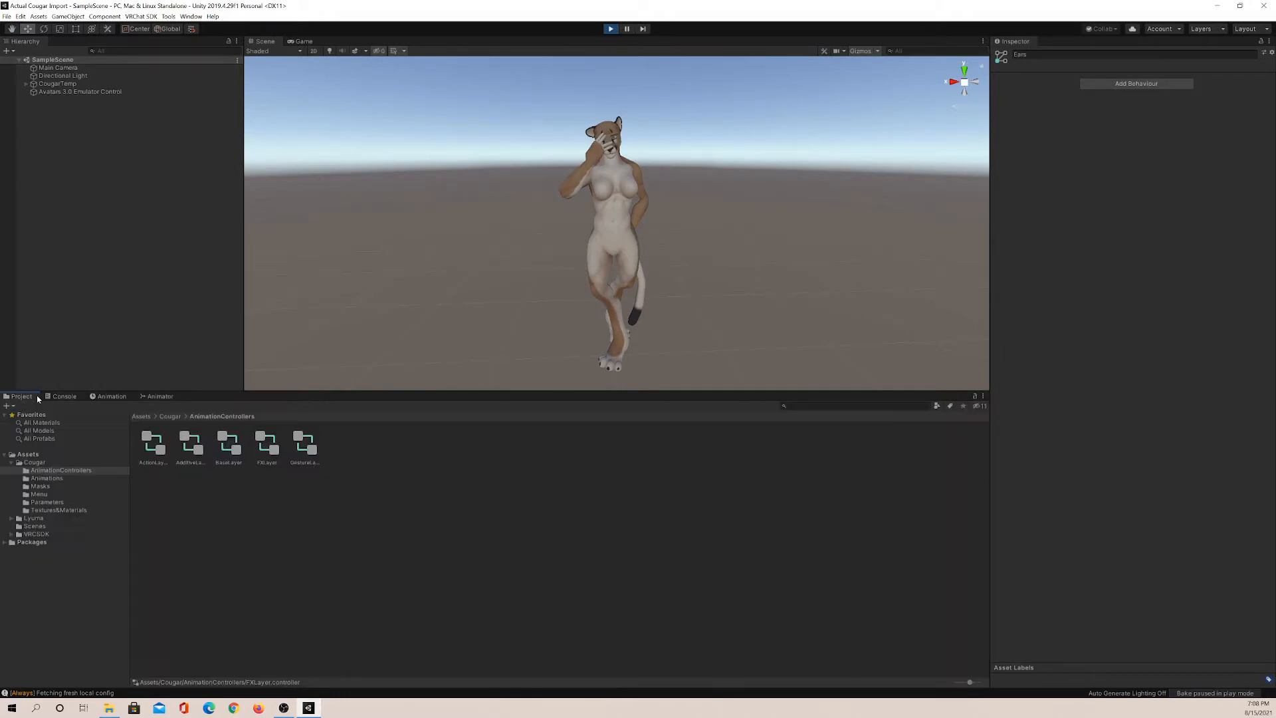
double_click(158, 450)
scroll(561, 448, up, 4)
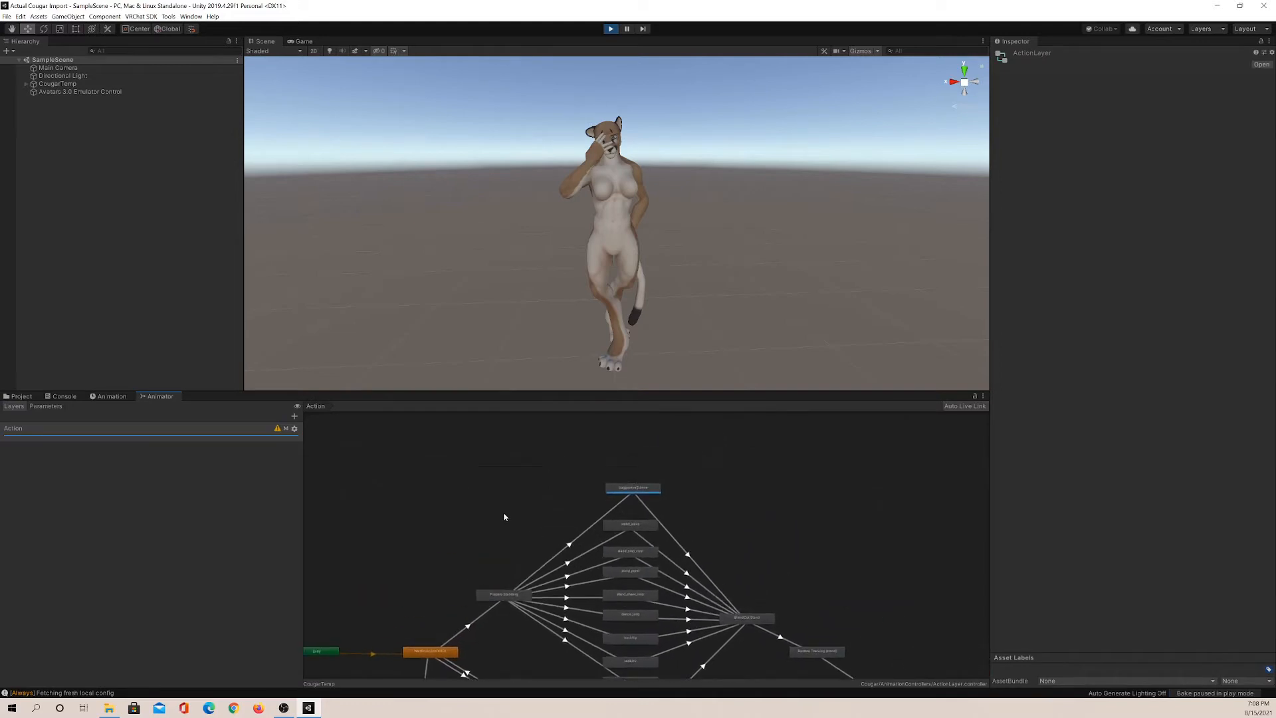
click(25, 397)
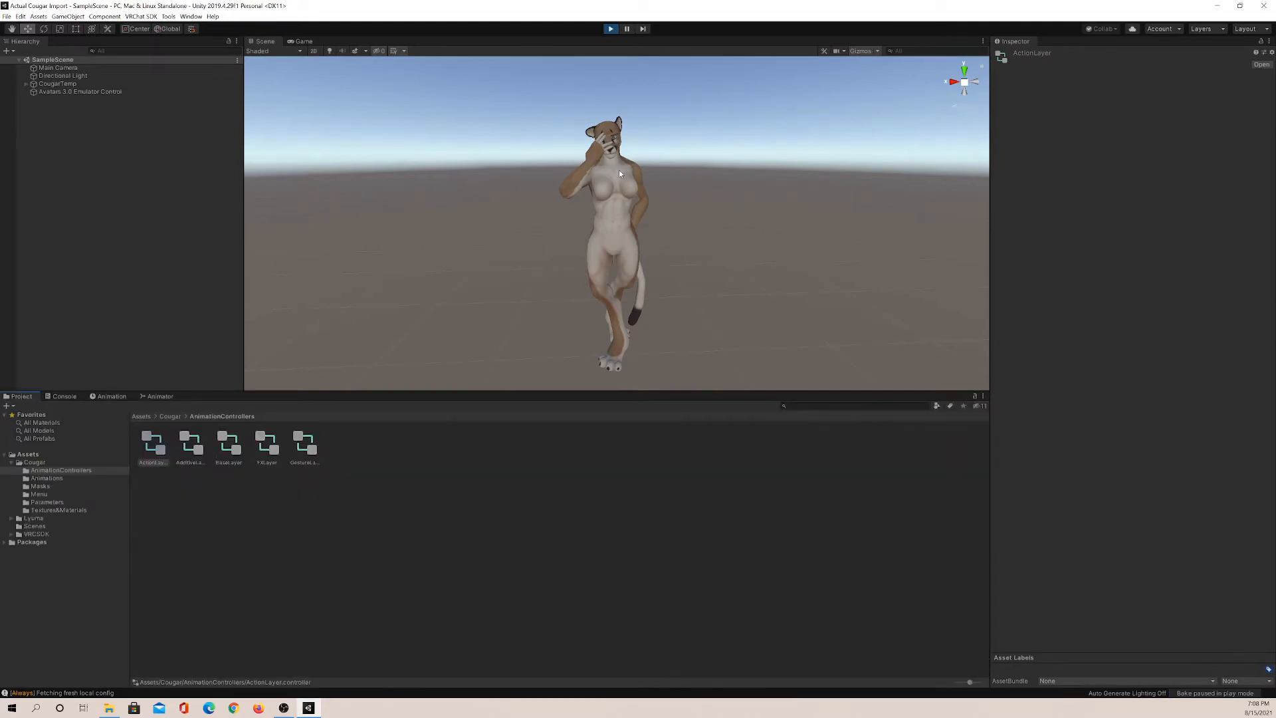
double_click(274, 450)
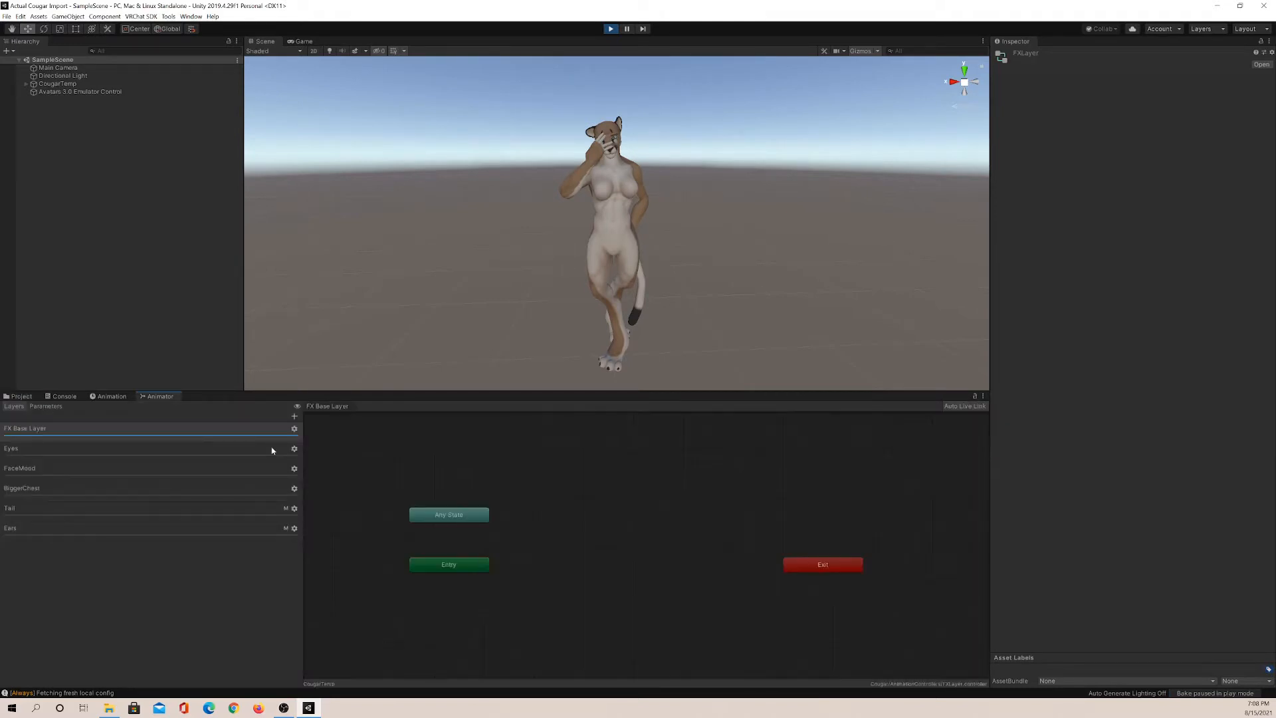
click(190, 515)
click(181, 532)
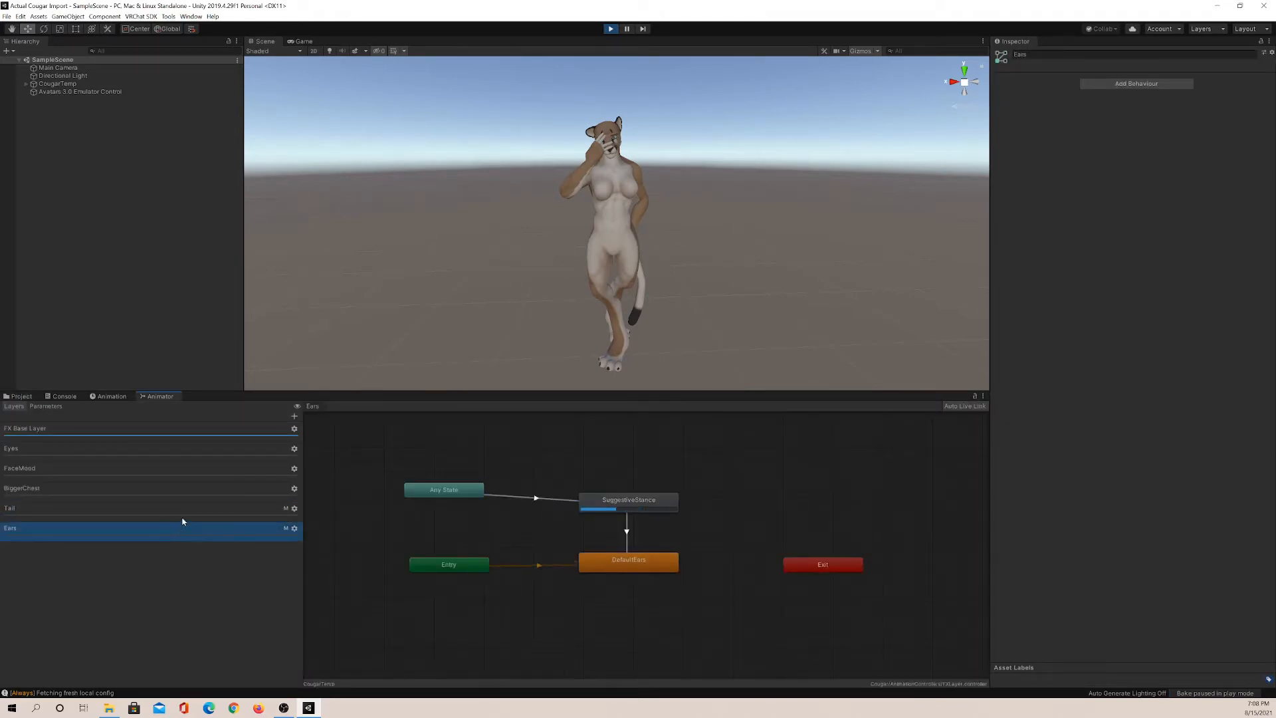
click(182, 515)
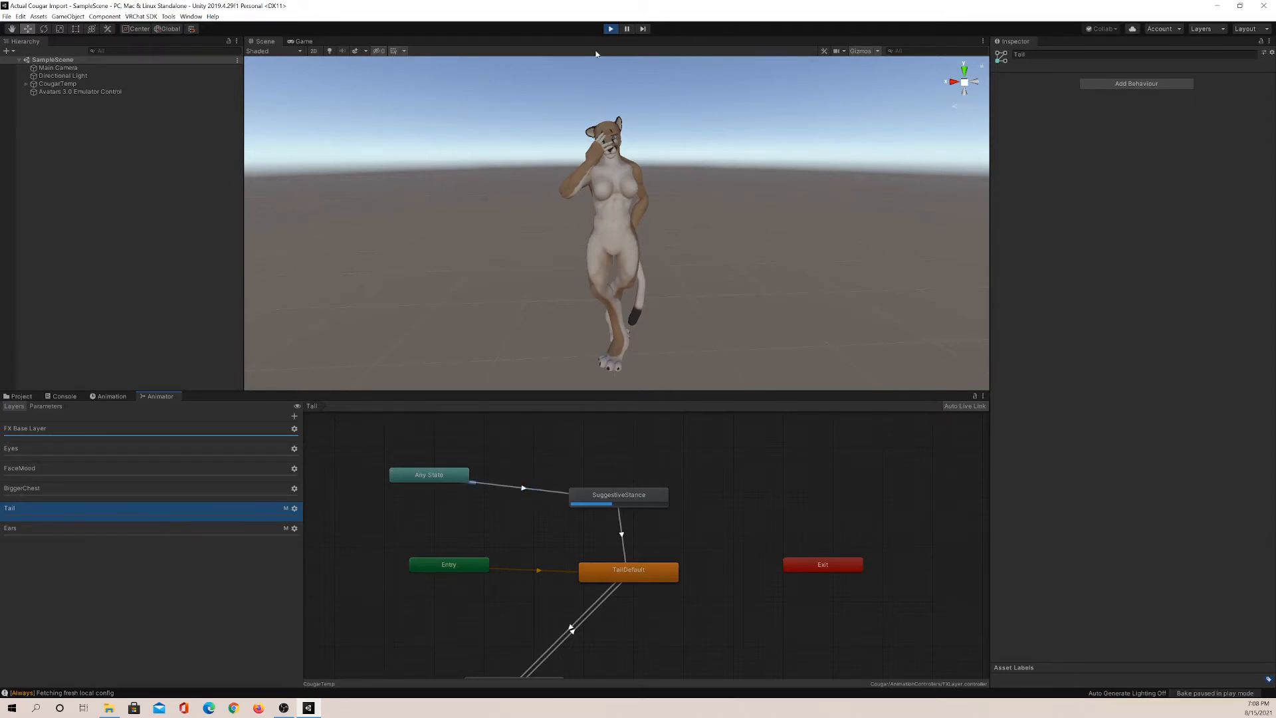
Stop play mode and inspect the Tail layer's mask settings and full state graph
click(610, 29)
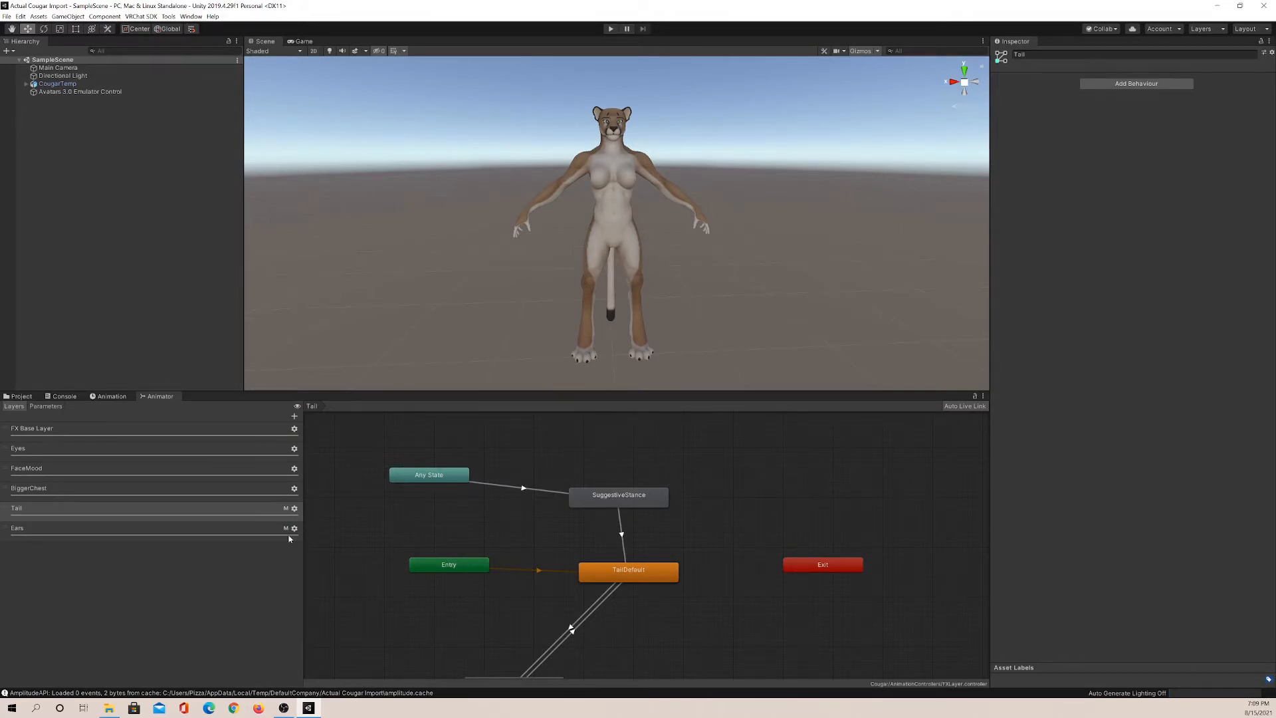
click(294, 509)
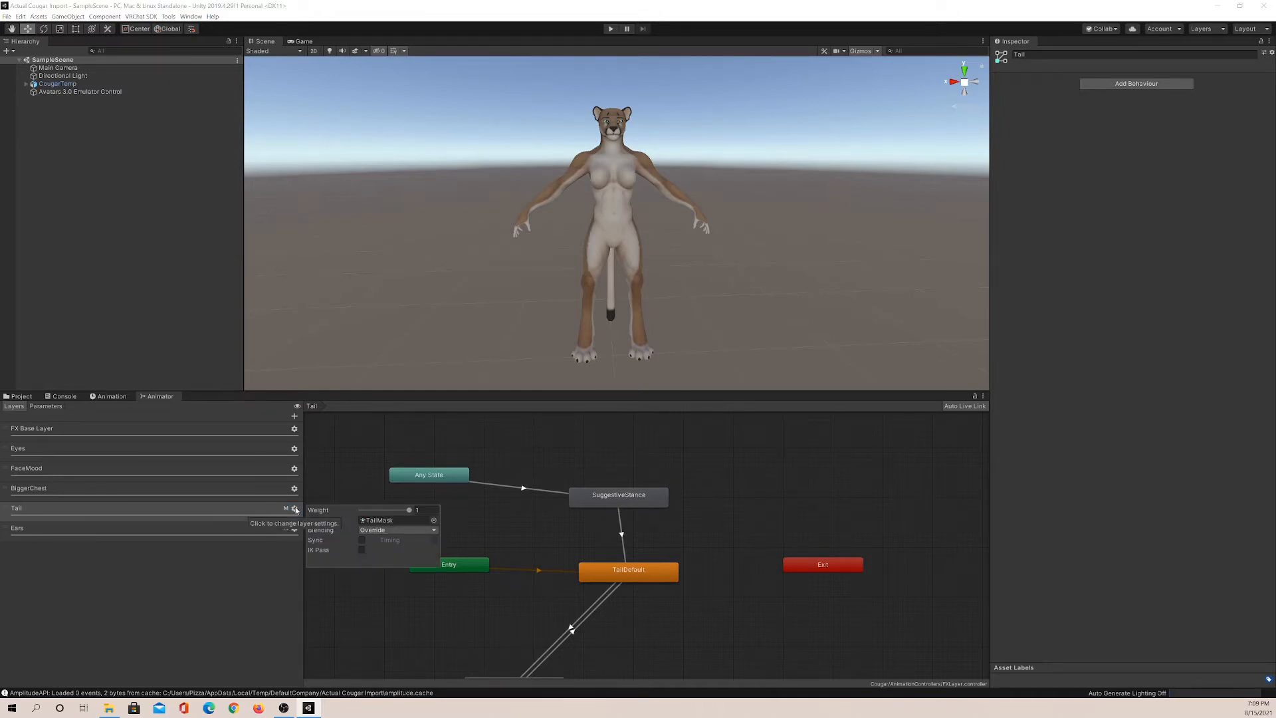
click(407, 444)
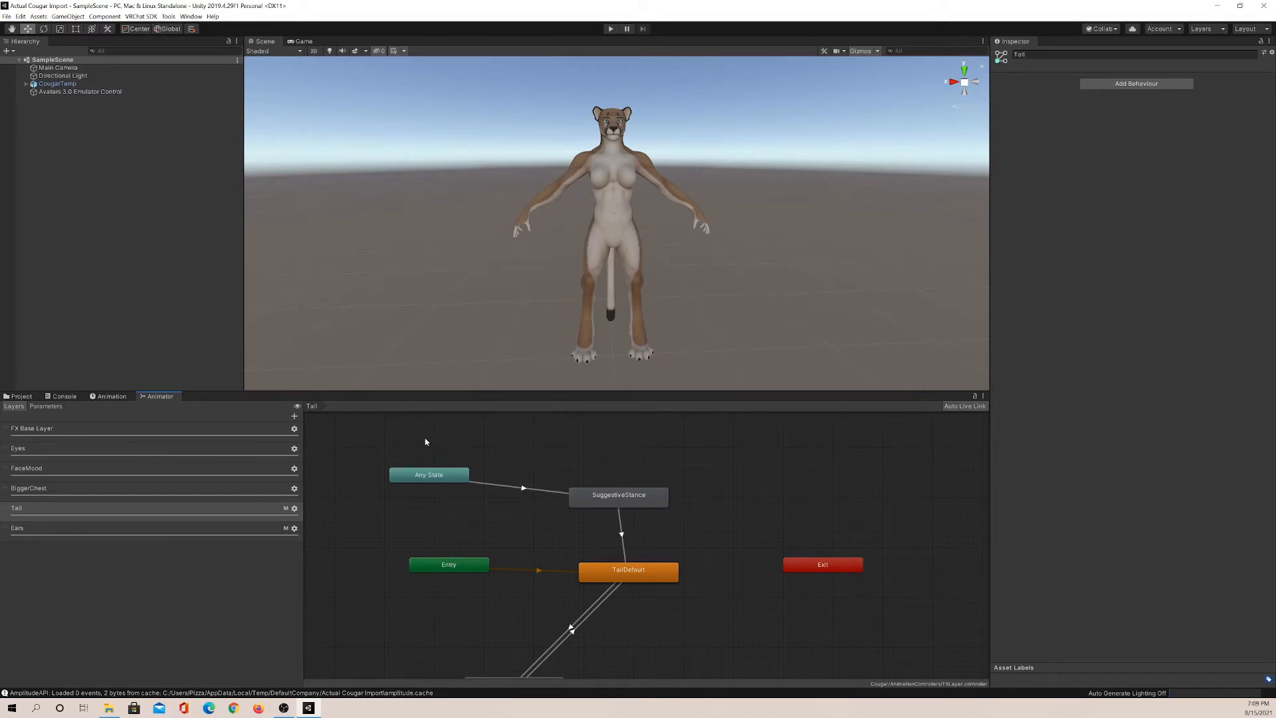
scroll(583, 490, down, 3)
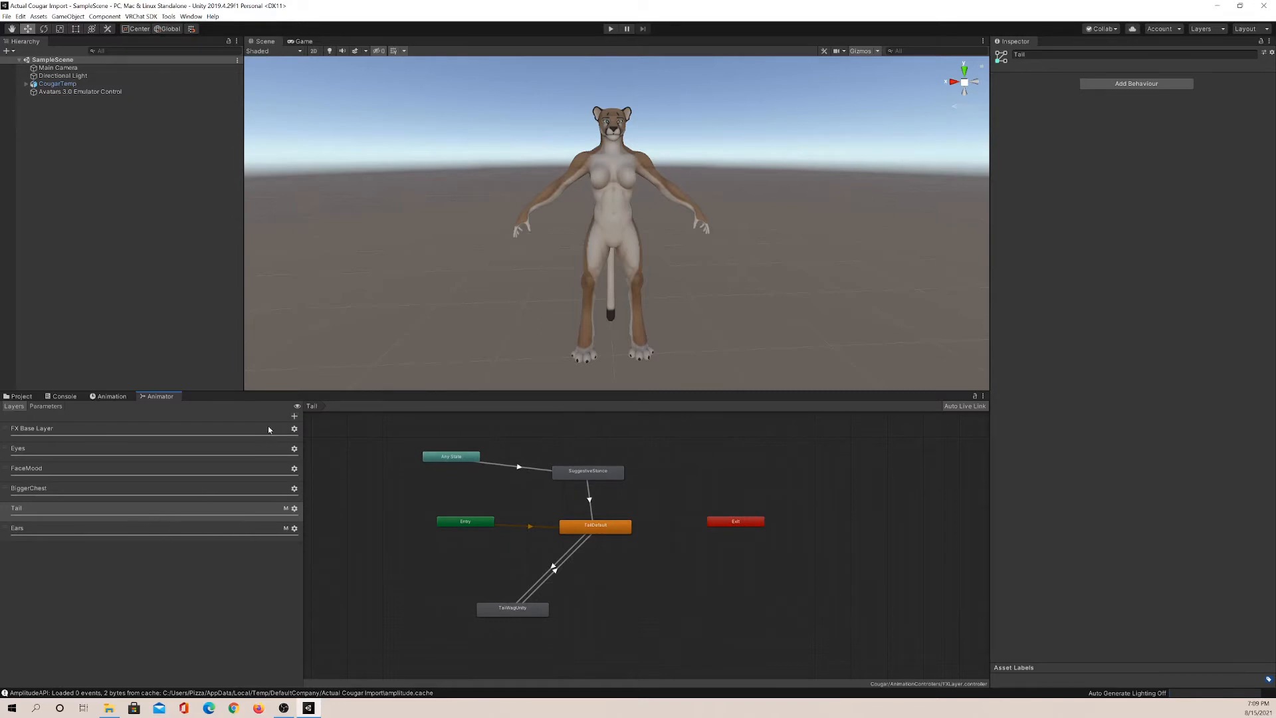
Add a new layer to the FXLayer controller and keep its default name, New Layer
click(294, 416)
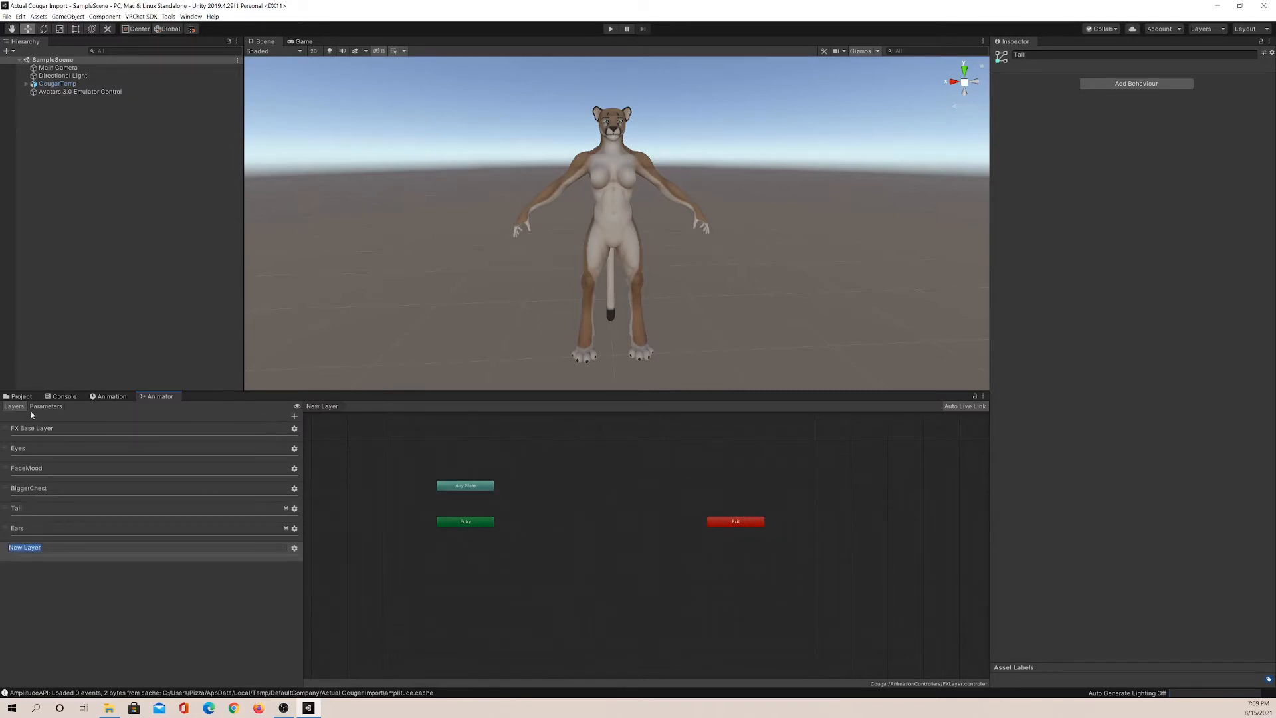
click(32, 556)
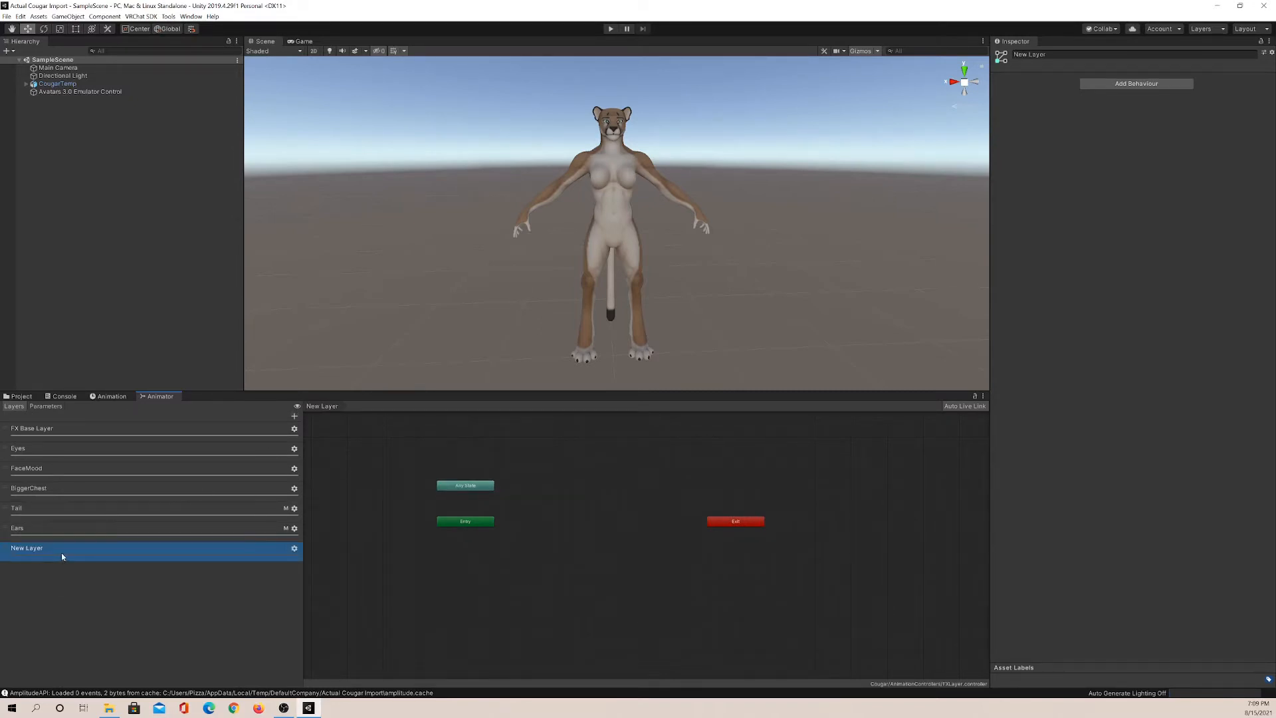
double_click(33, 550)
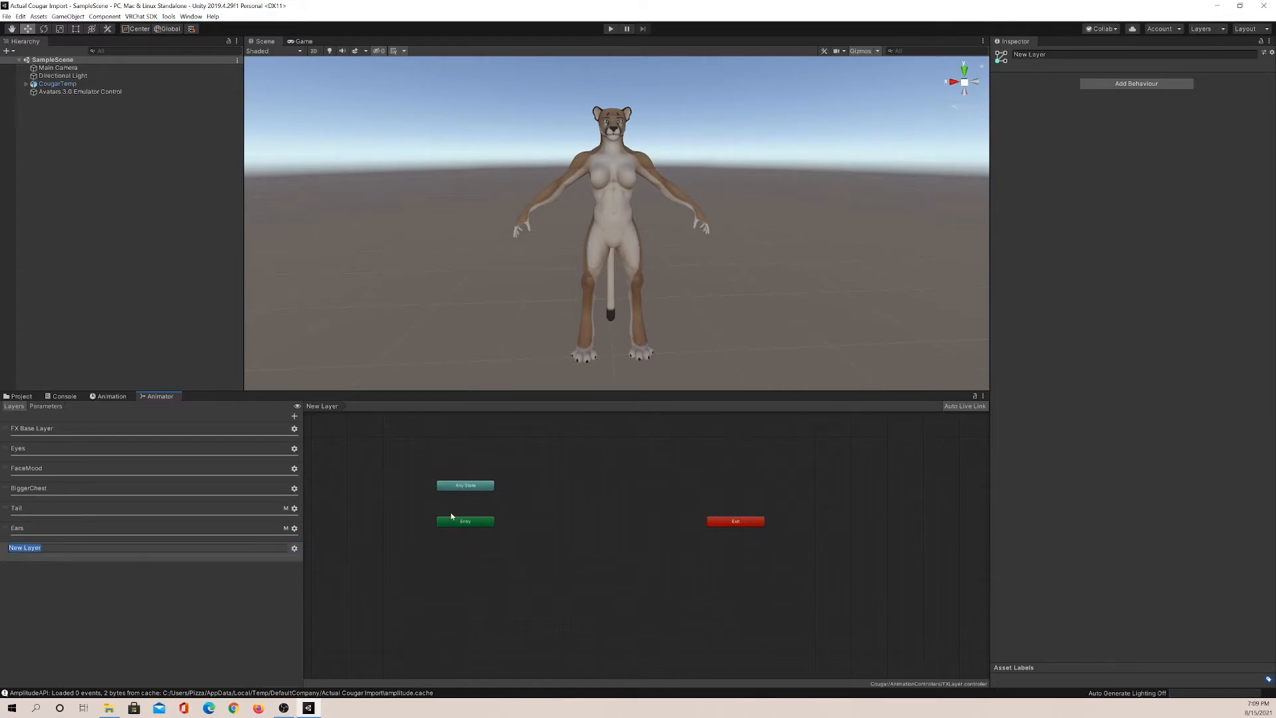
key(Return)
Create an empty state in the new layer between Entry and Exit and select it
right_click(579, 513)
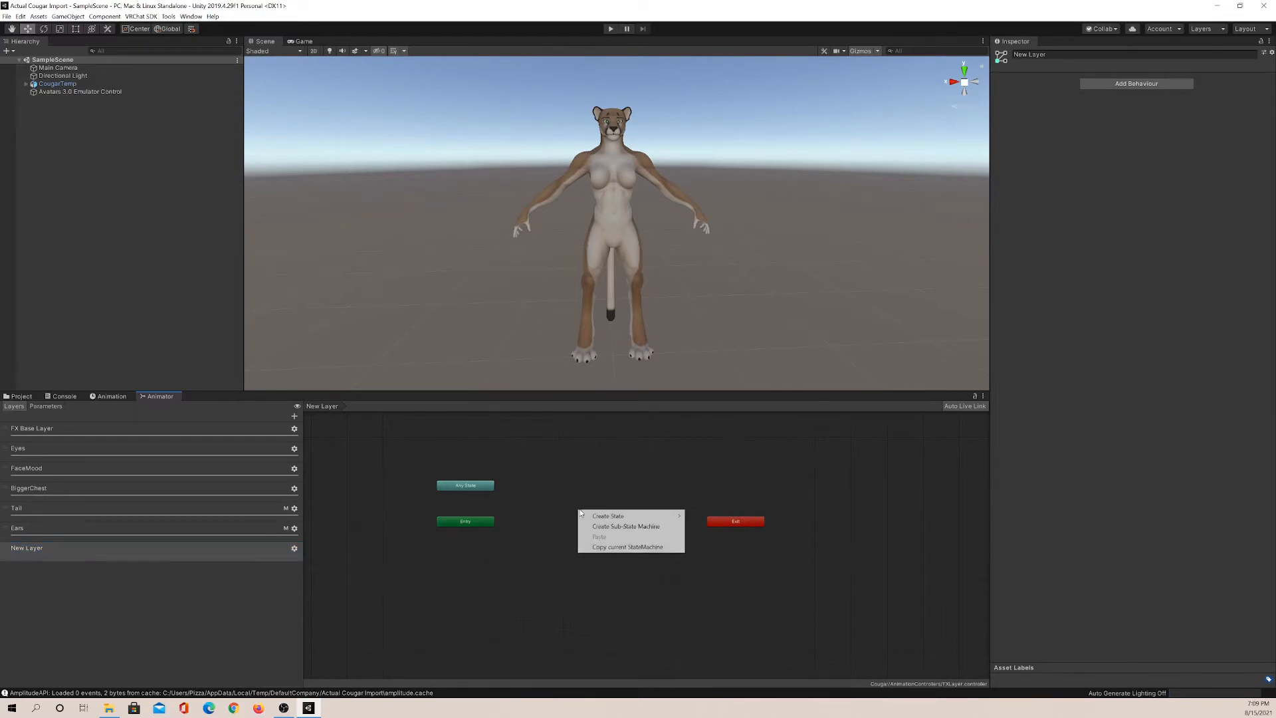
mouse_move(632, 516)
click(704, 516)
click(641, 519)
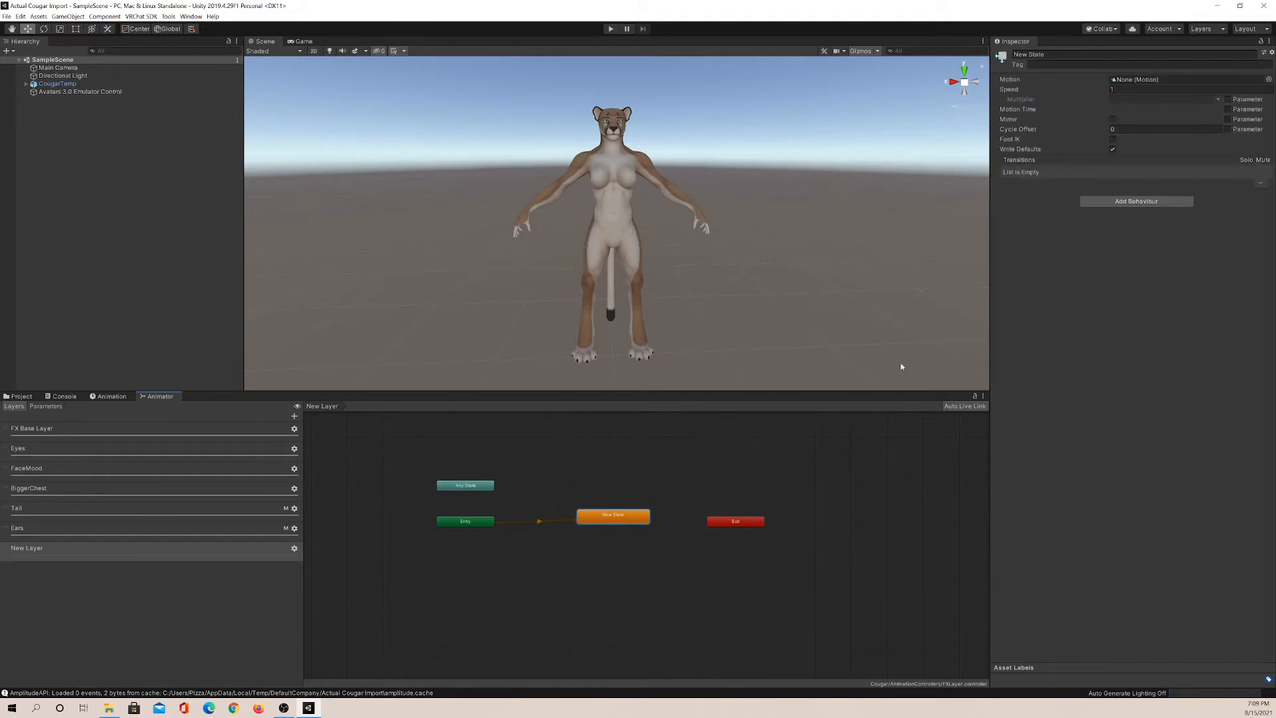
Assign the TailWag clip as the motion of the new state
click(1269, 79)
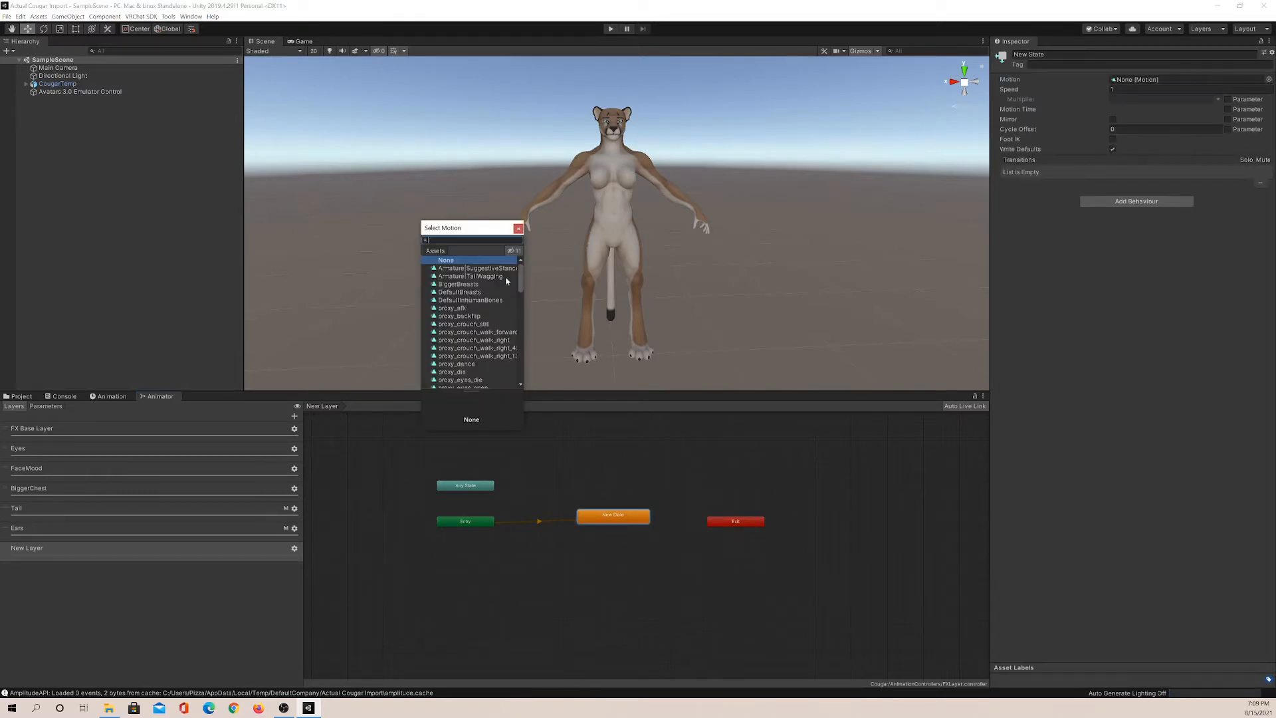
drag(520, 278, 521, 388)
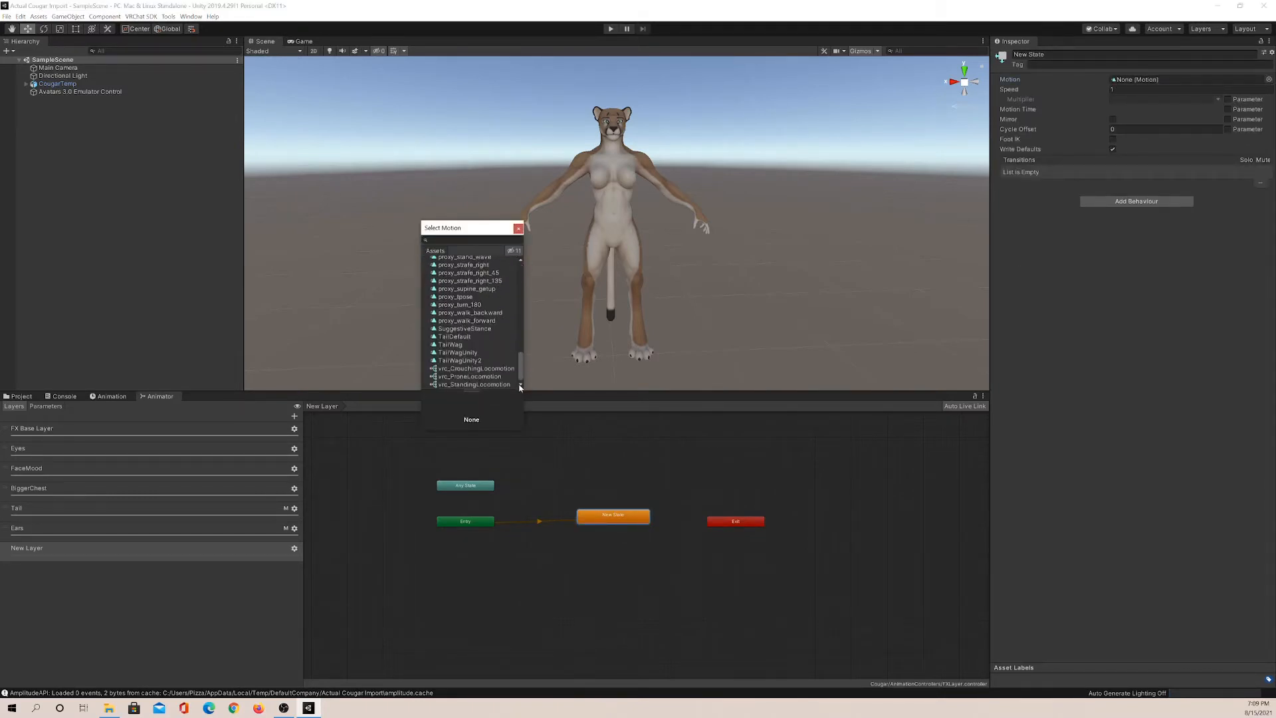
click(468, 353)
click(468, 345)
click(559, 467)
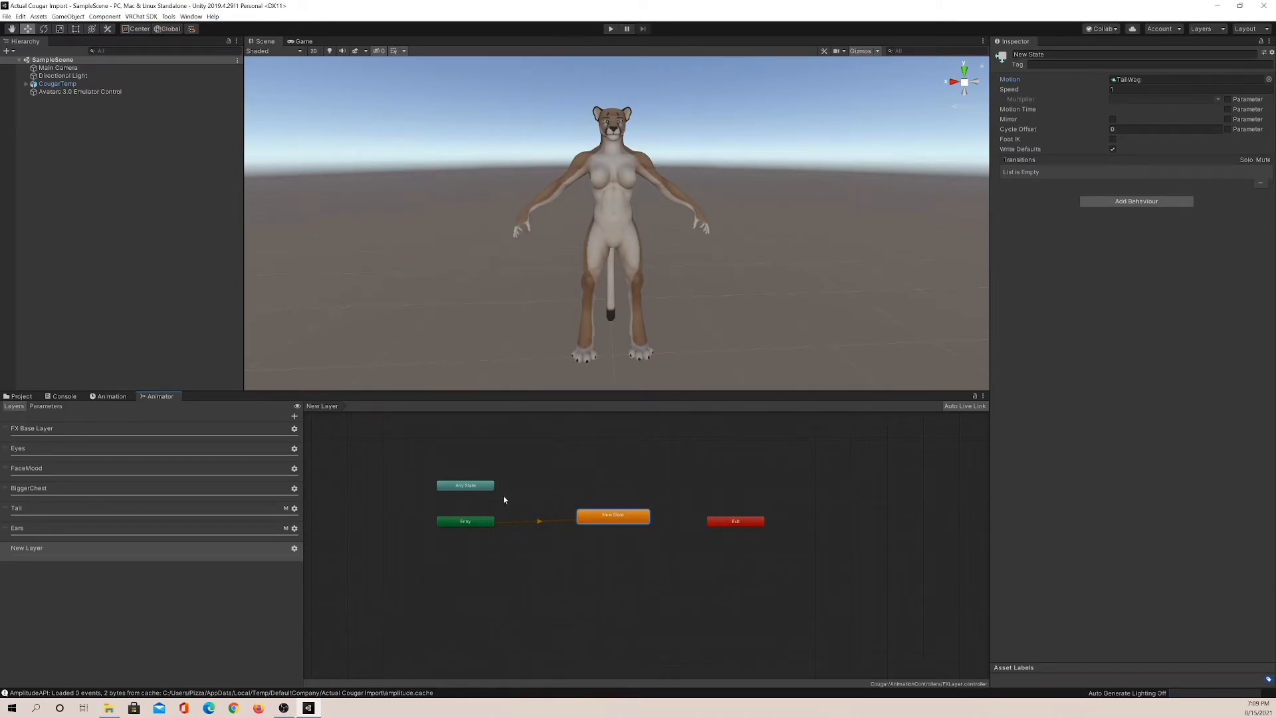
Delete New Layer from the FXLayer controller and inspect the Ears layer's transition from Any State to SuggestiveStance
click(246, 536)
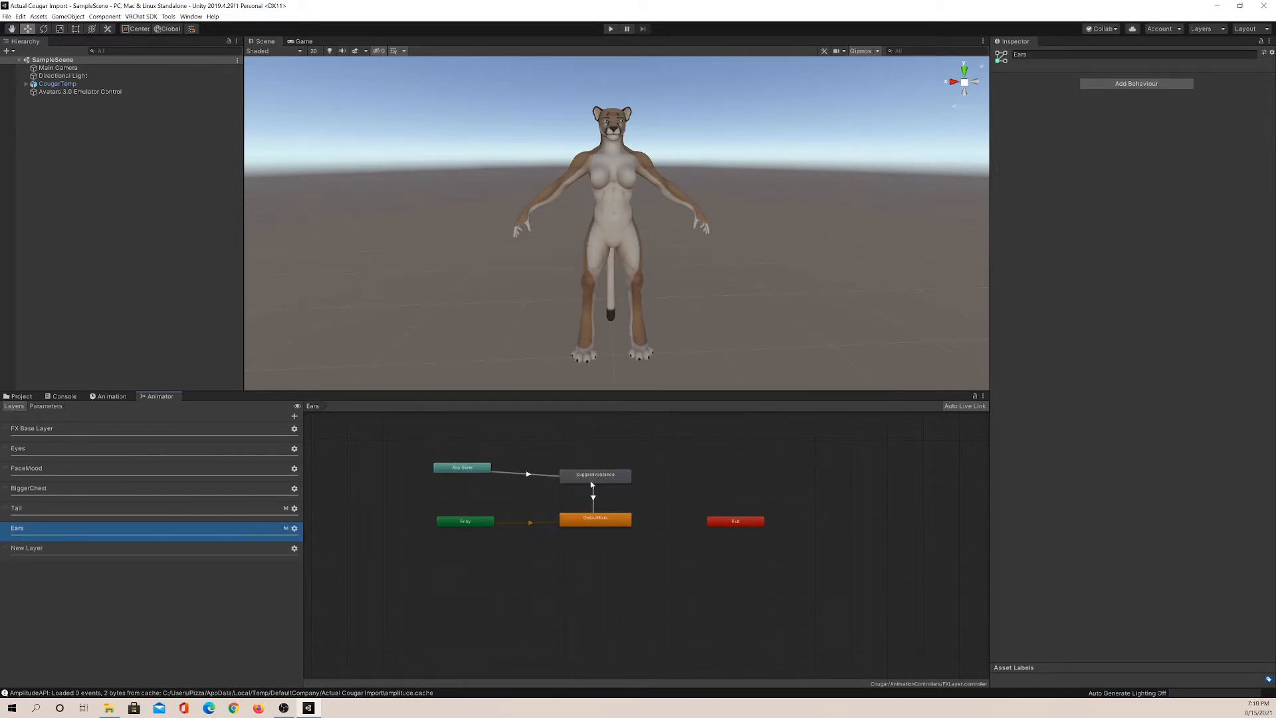
click(244, 554)
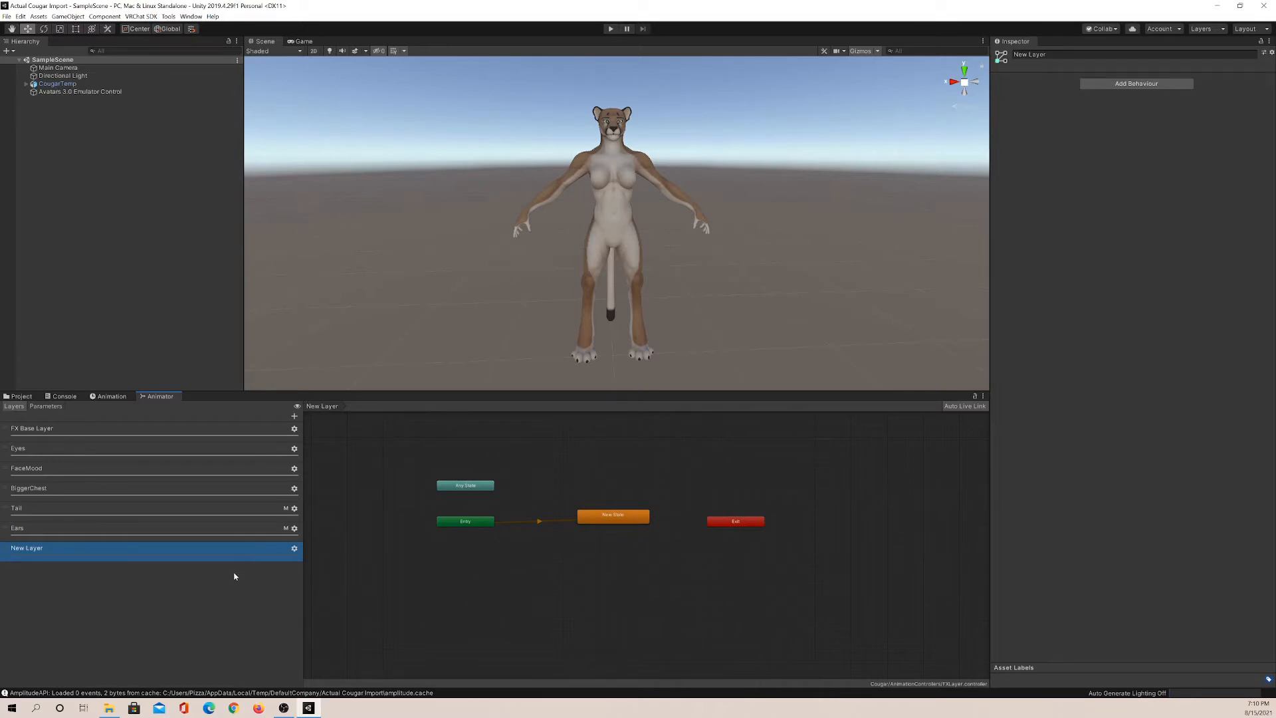
key(Delete)
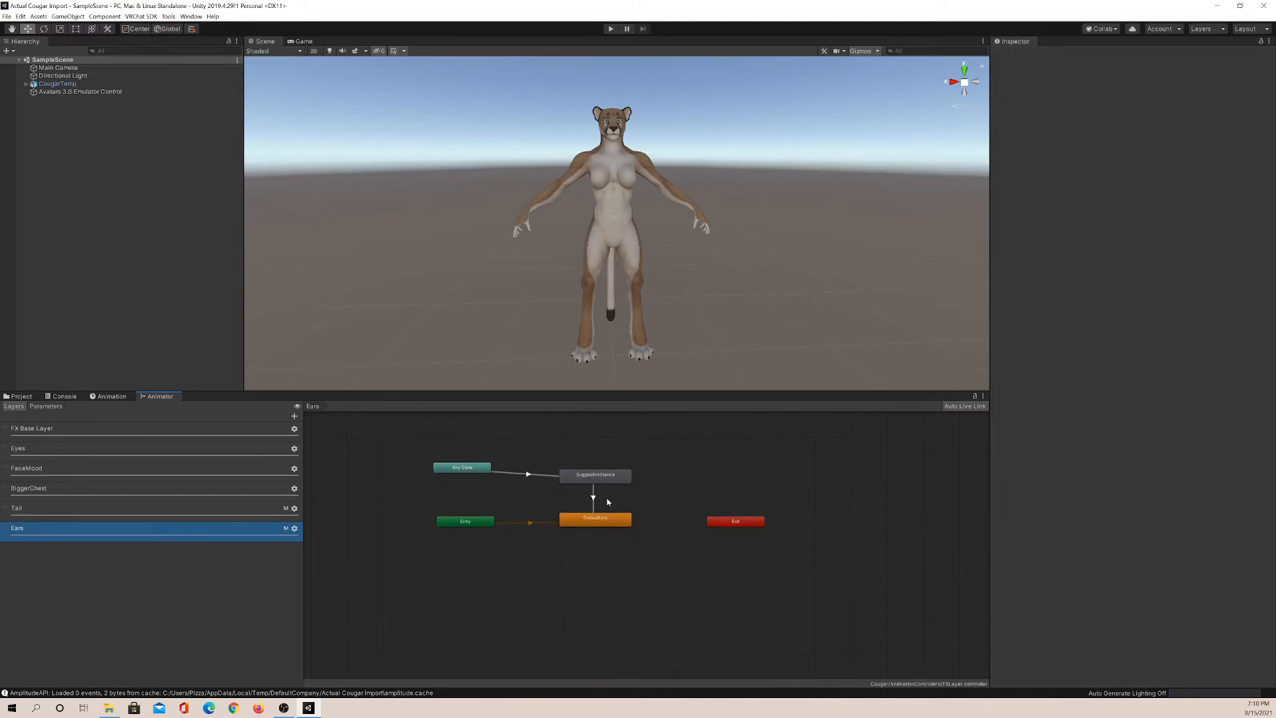
click(484, 474)
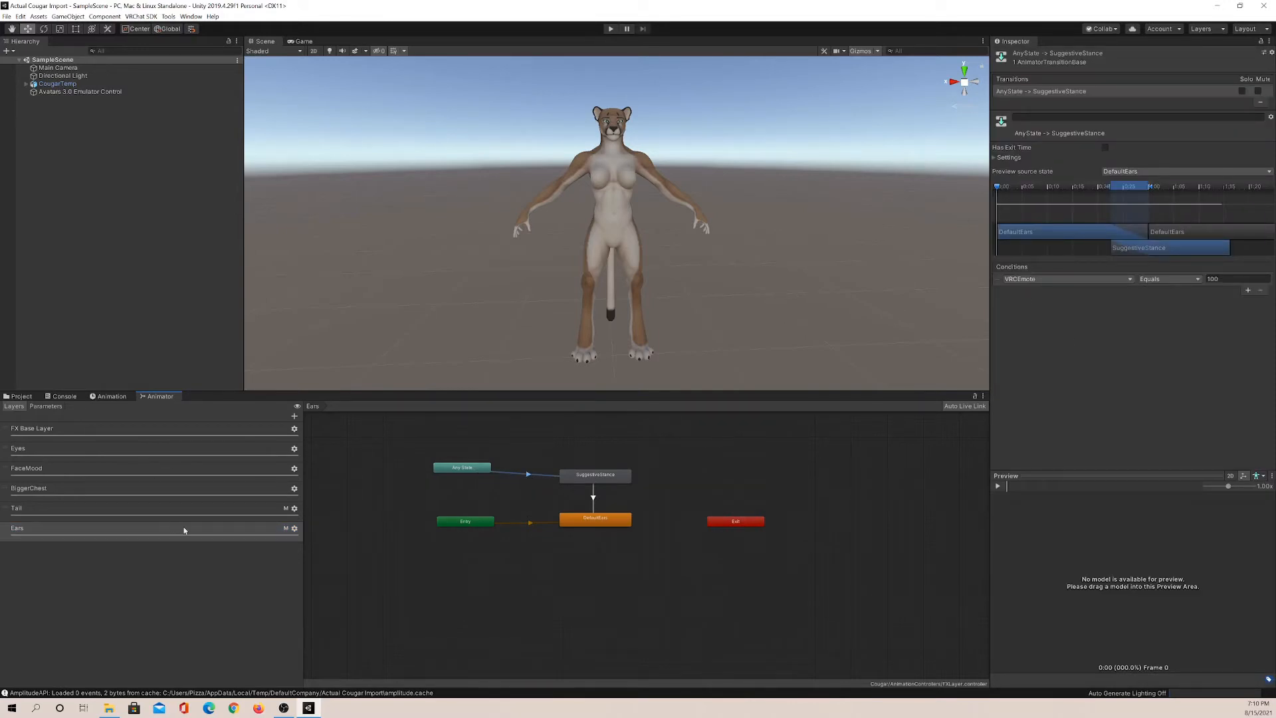
Browse the project to the VRCSDK example animation controllers in Examples3/Animation/Controllers
click(24, 398)
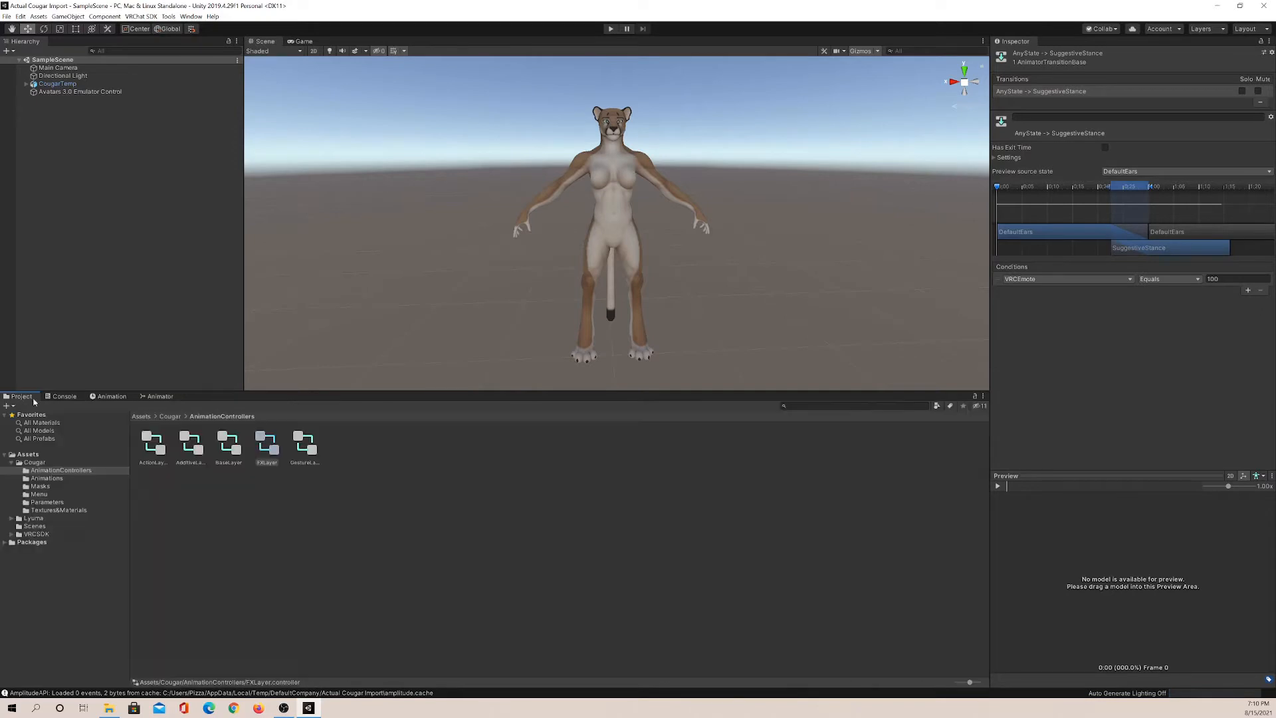
click(36, 534)
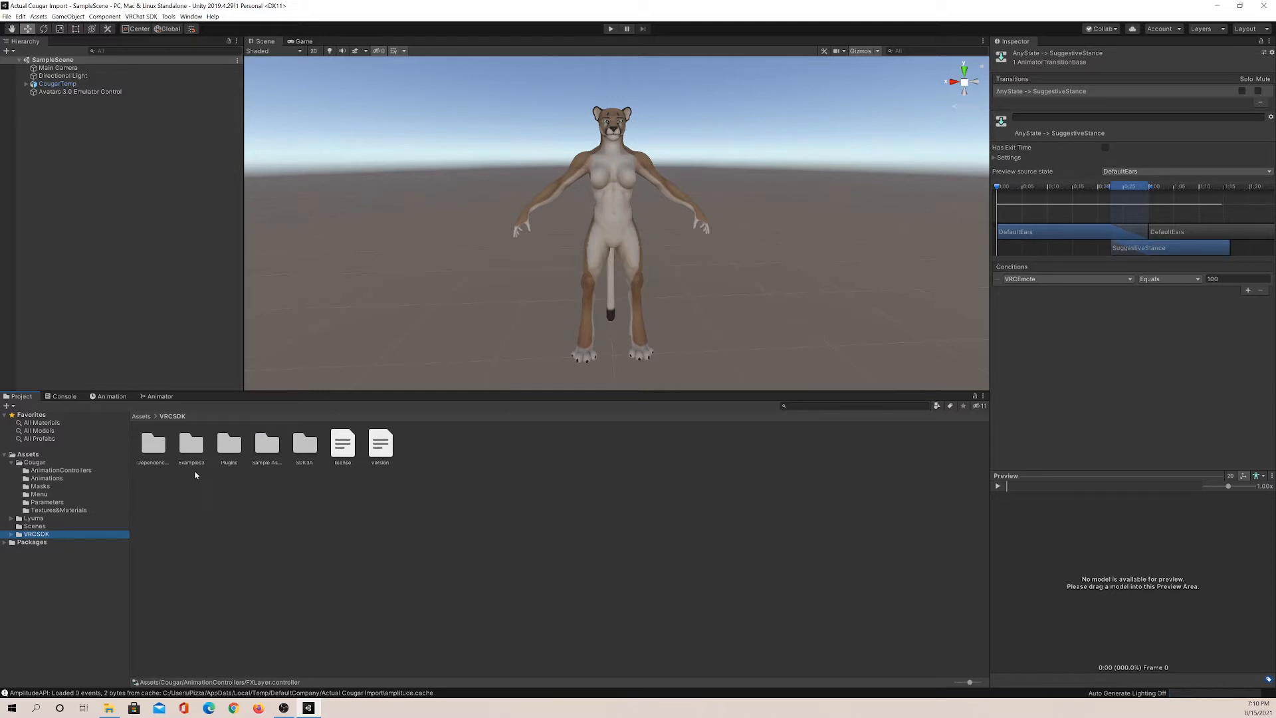
double_click(192, 447)
double_click(155, 450)
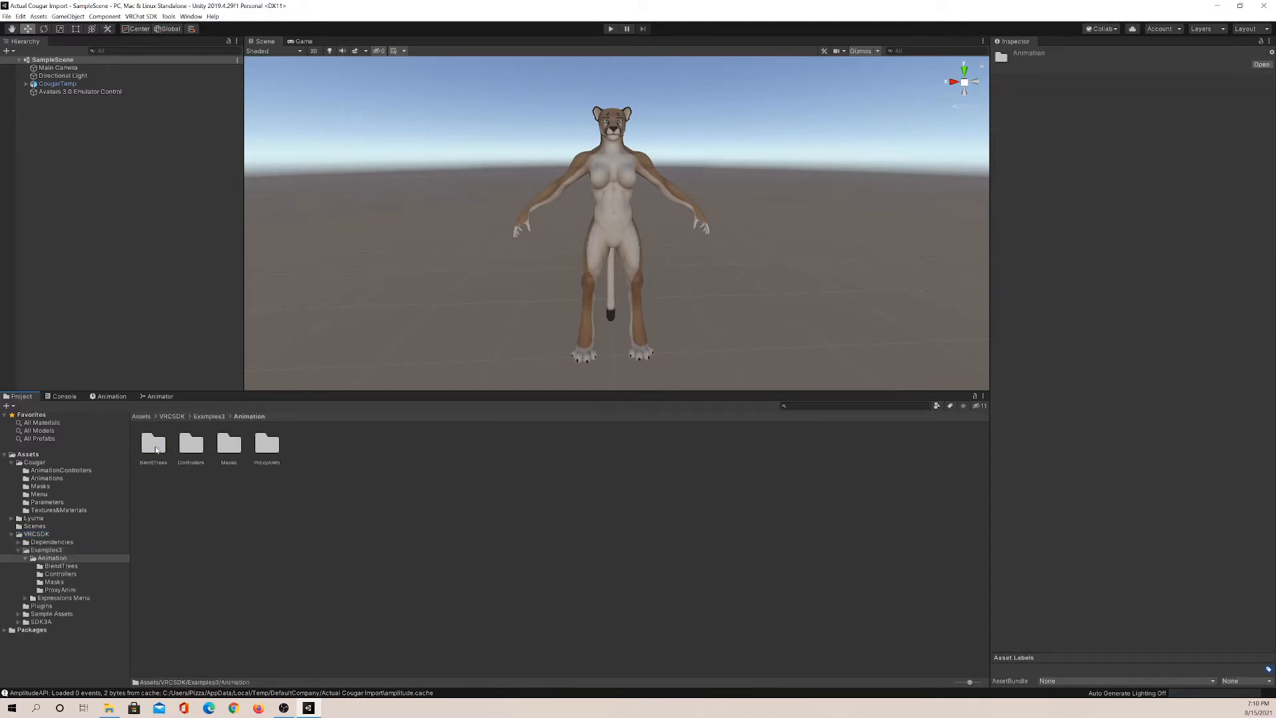
double_click(192, 445)
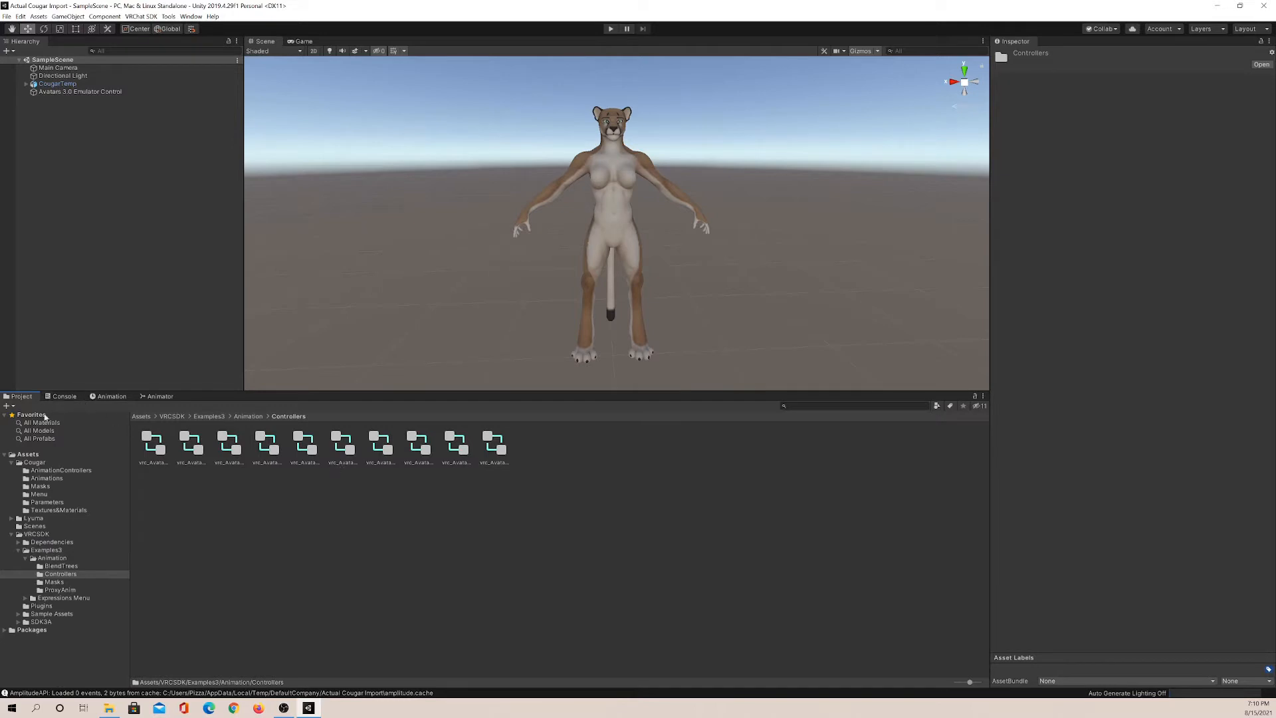
Inspect the playable layers assigned on CougarTemp's avatar descriptor and open the Cougar AnimationControllers folder
click(37, 463)
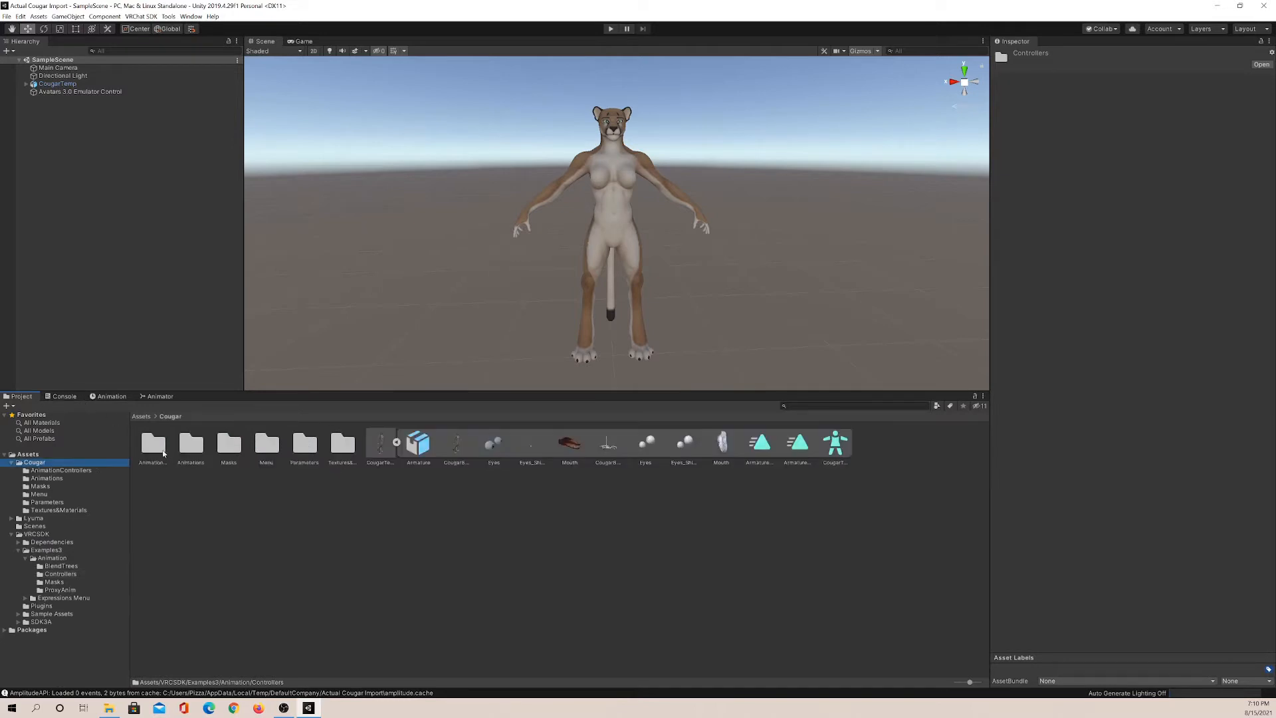
click(57, 84)
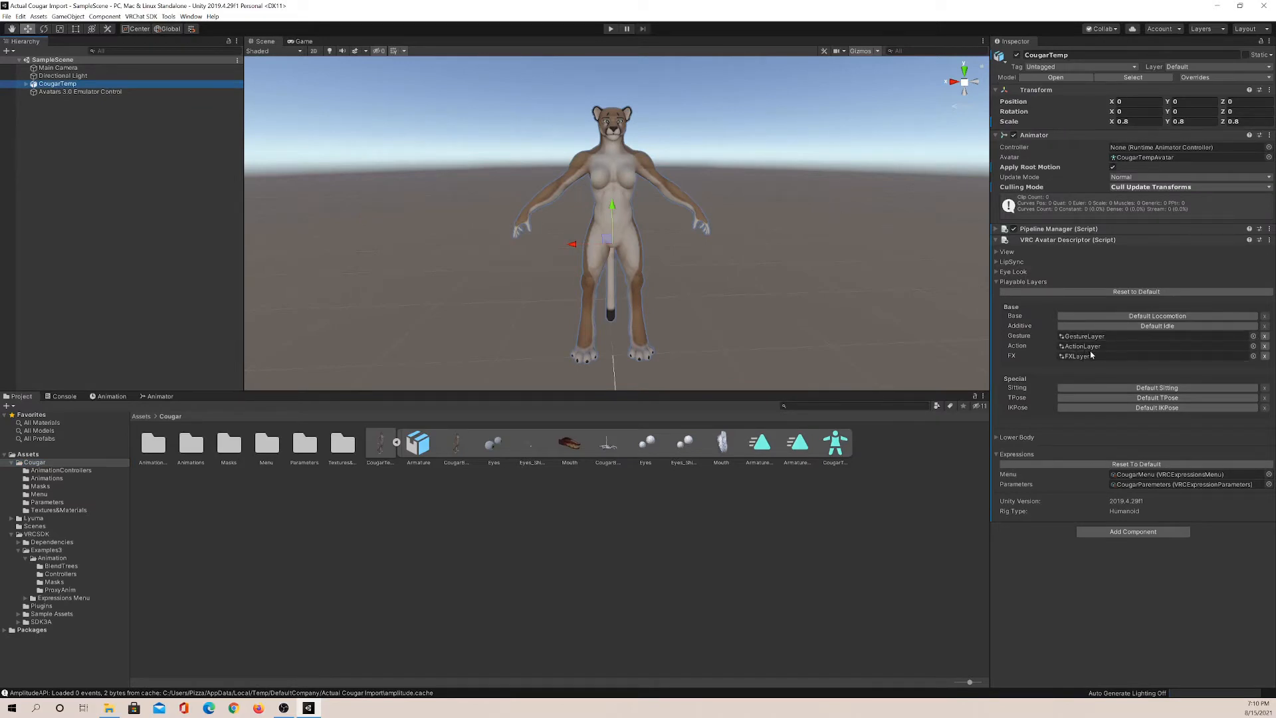
double_click(145, 446)
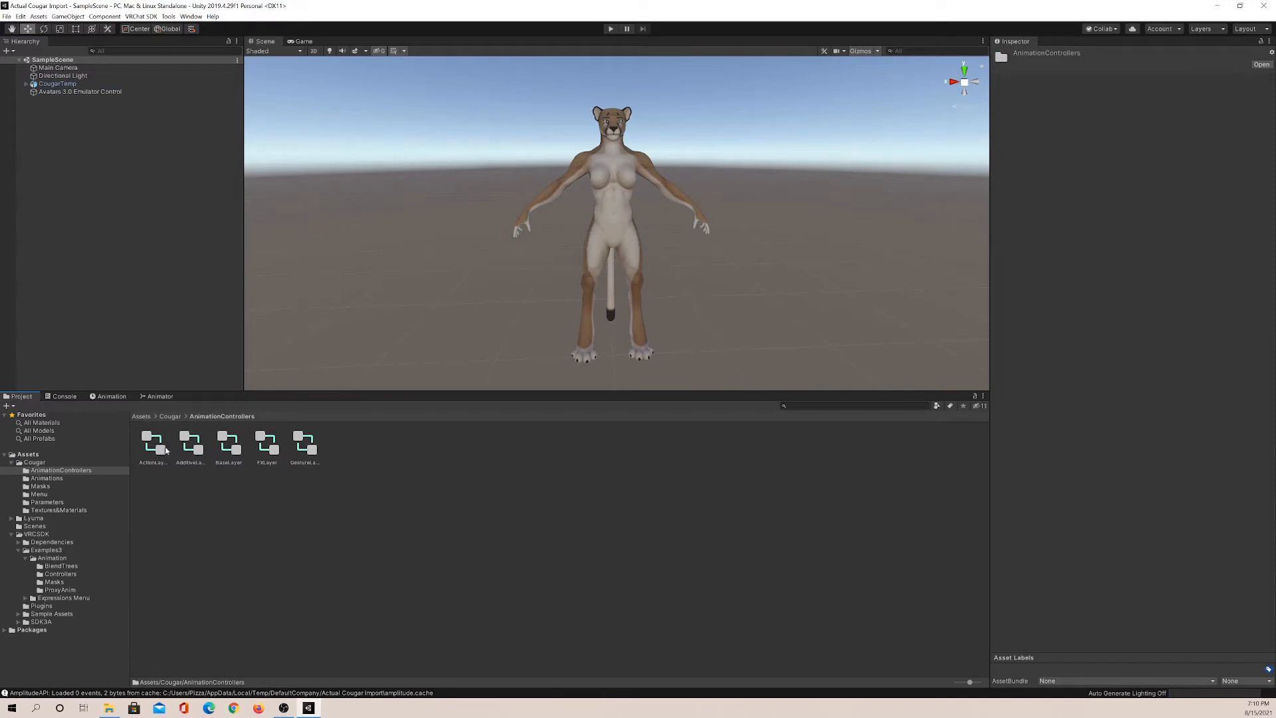
Look through the ActionLayer, FXLayer, GestureLayer, AdditiveLayer and BaseLayer controller assets, and return to the Cougar folder
click(156, 452)
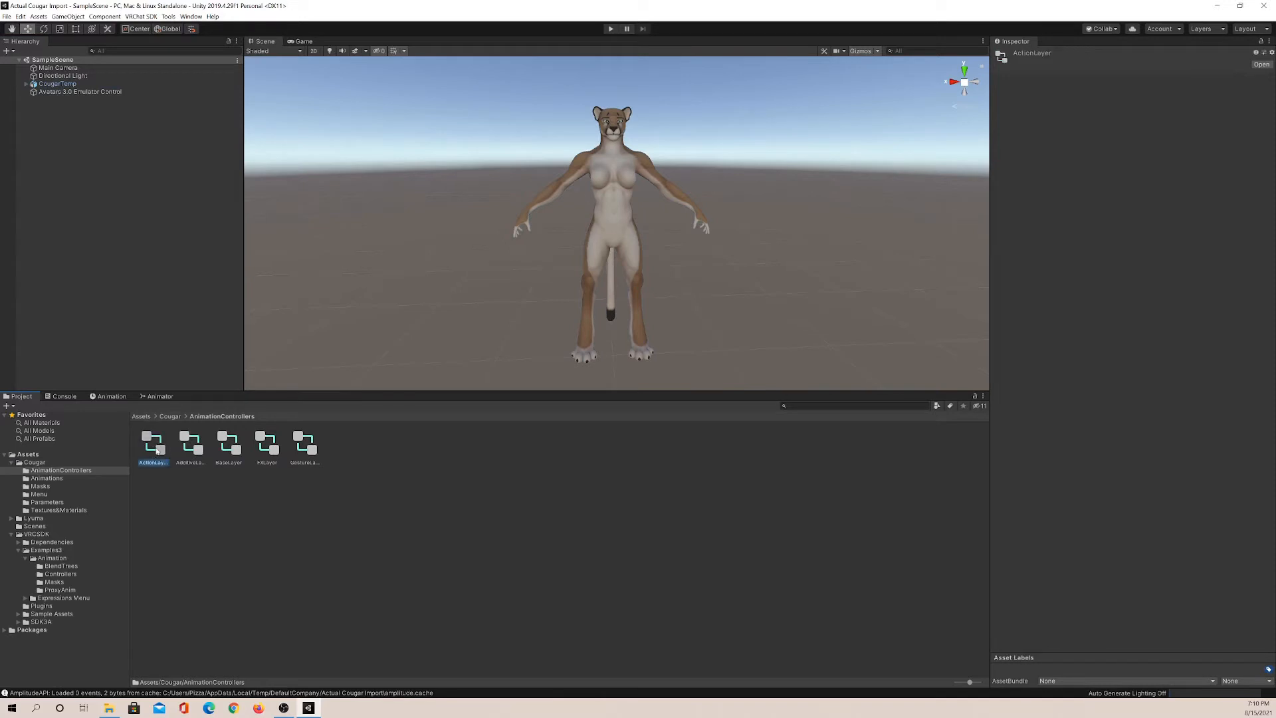
click(268, 447)
click(305, 448)
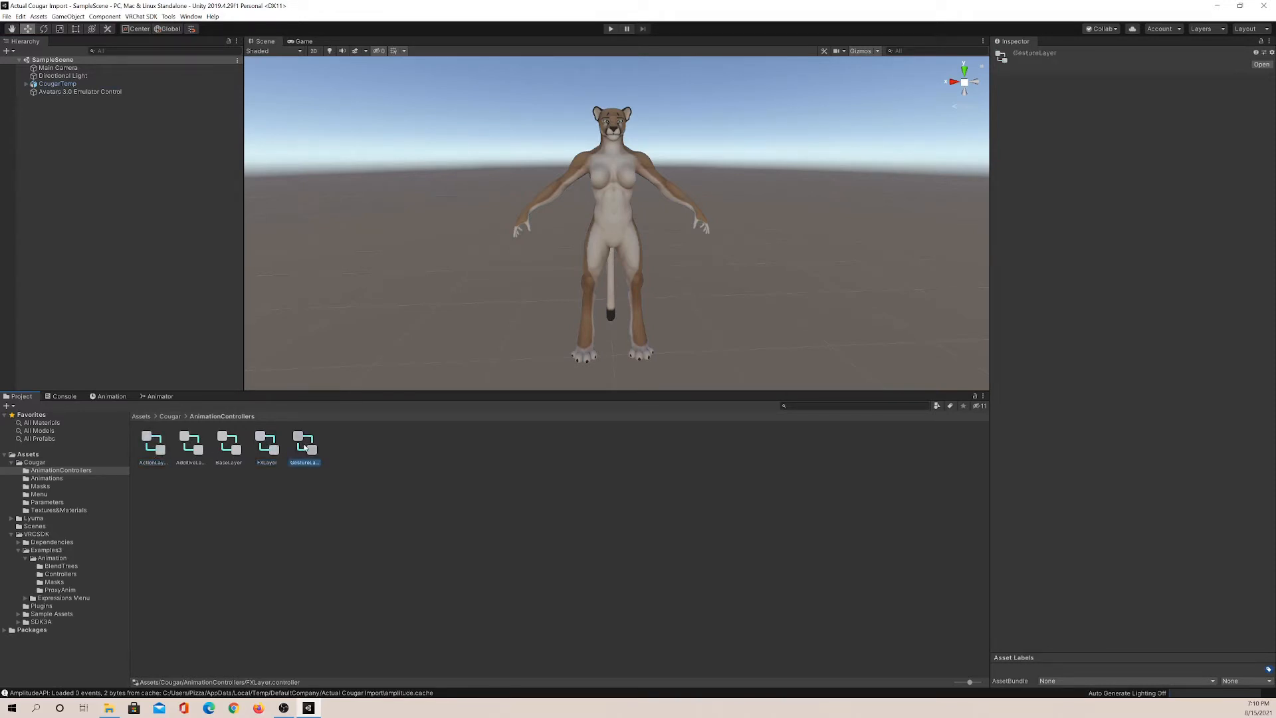
click(190, 446)
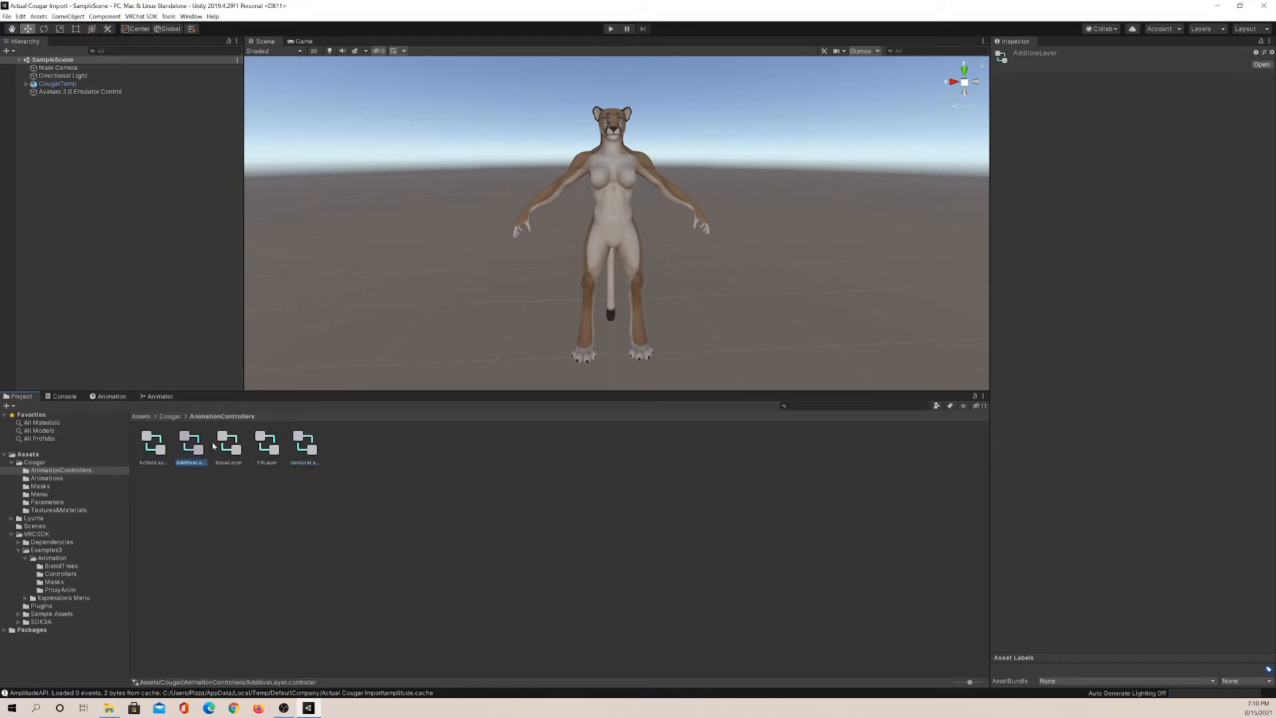
click(225, 446)
click(190, 446)
click(223, 449)
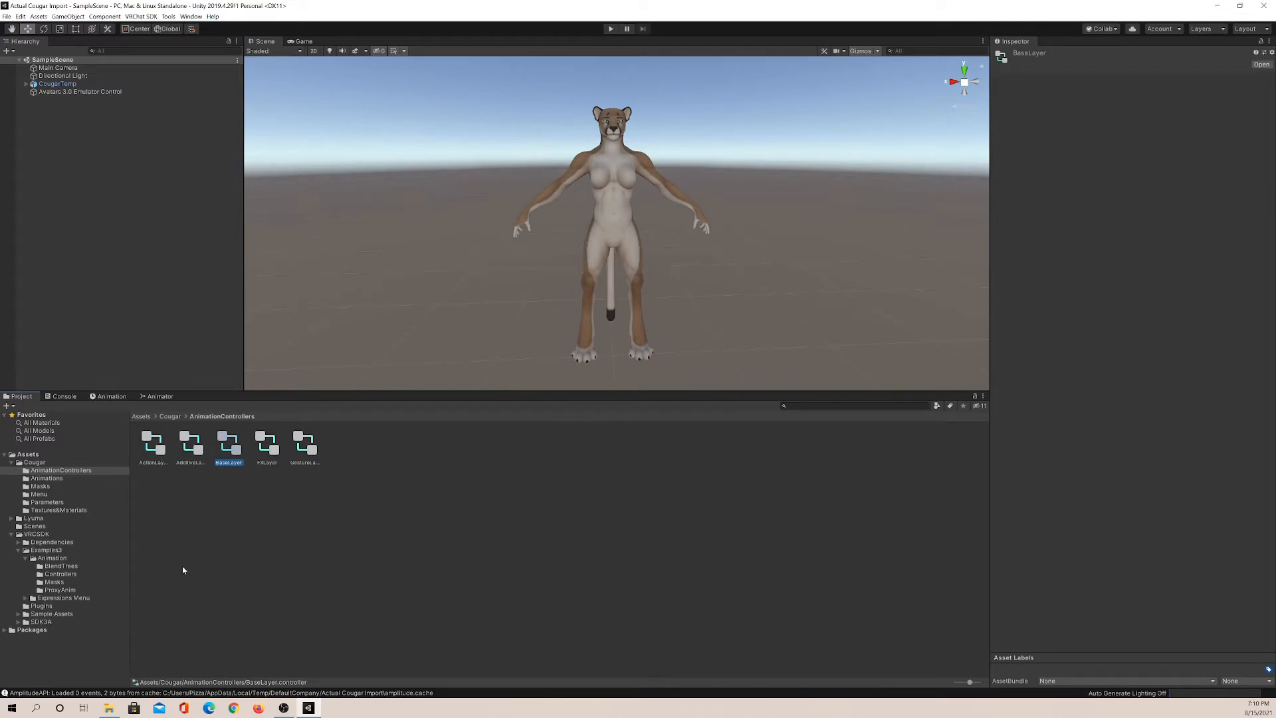
click(74, 464)
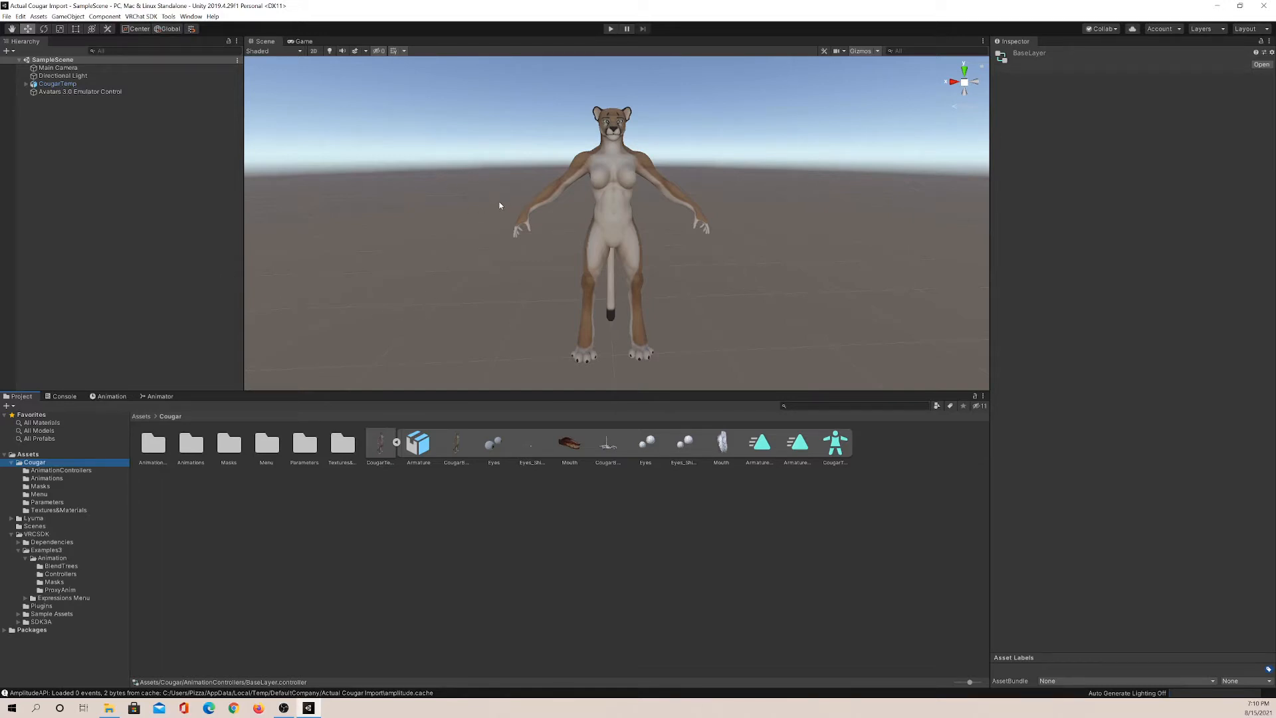
Duplicate the CougarTemp avatar in the scene and select the copy
alt+drag(558, 210, 765, 194)
click(58, 83)
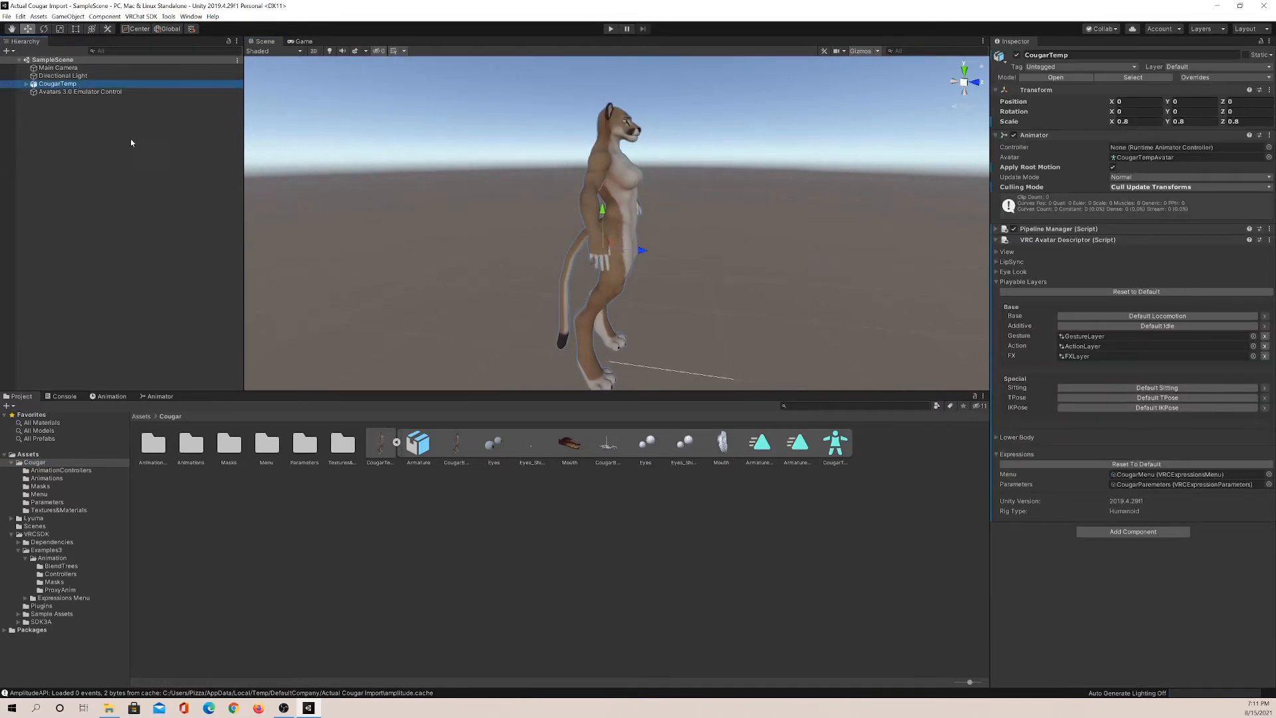
key(ctrl+d)
click(64, 86)
click(61, 100)
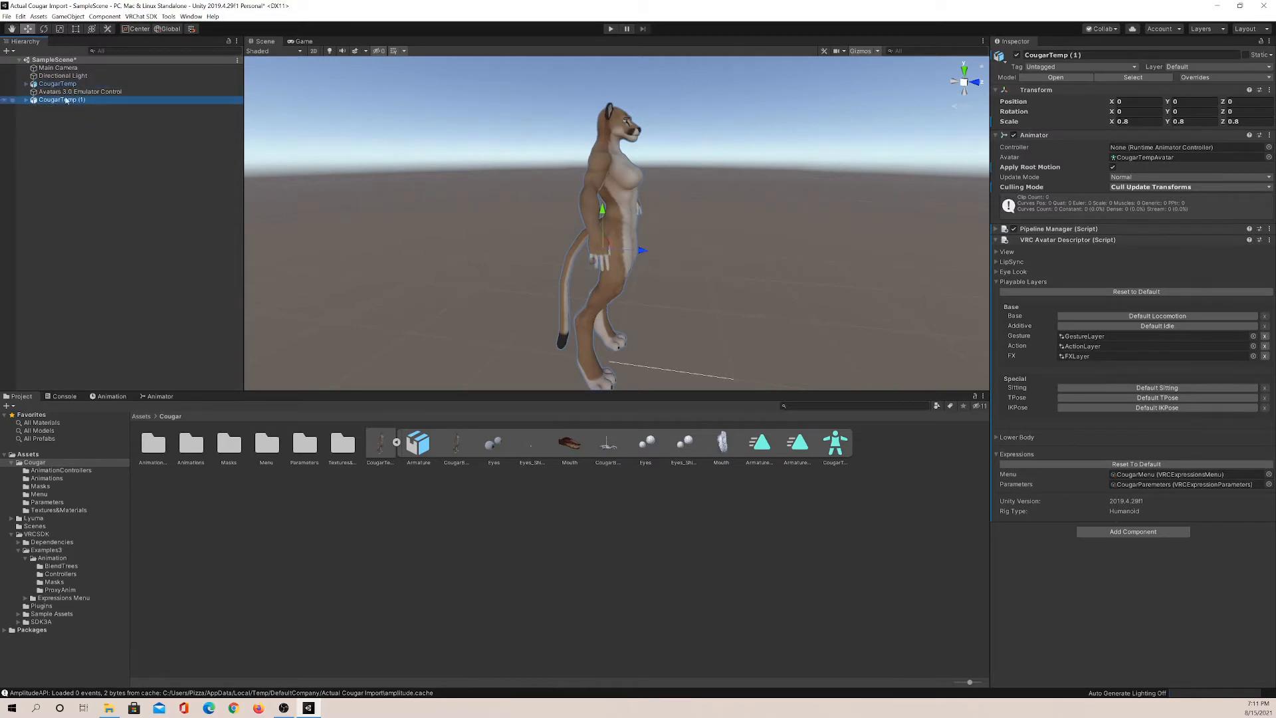
Deactivate the original CougarTemp avatar and, with the duplicate selected, open the project's root Assets folder
click(58, 84)
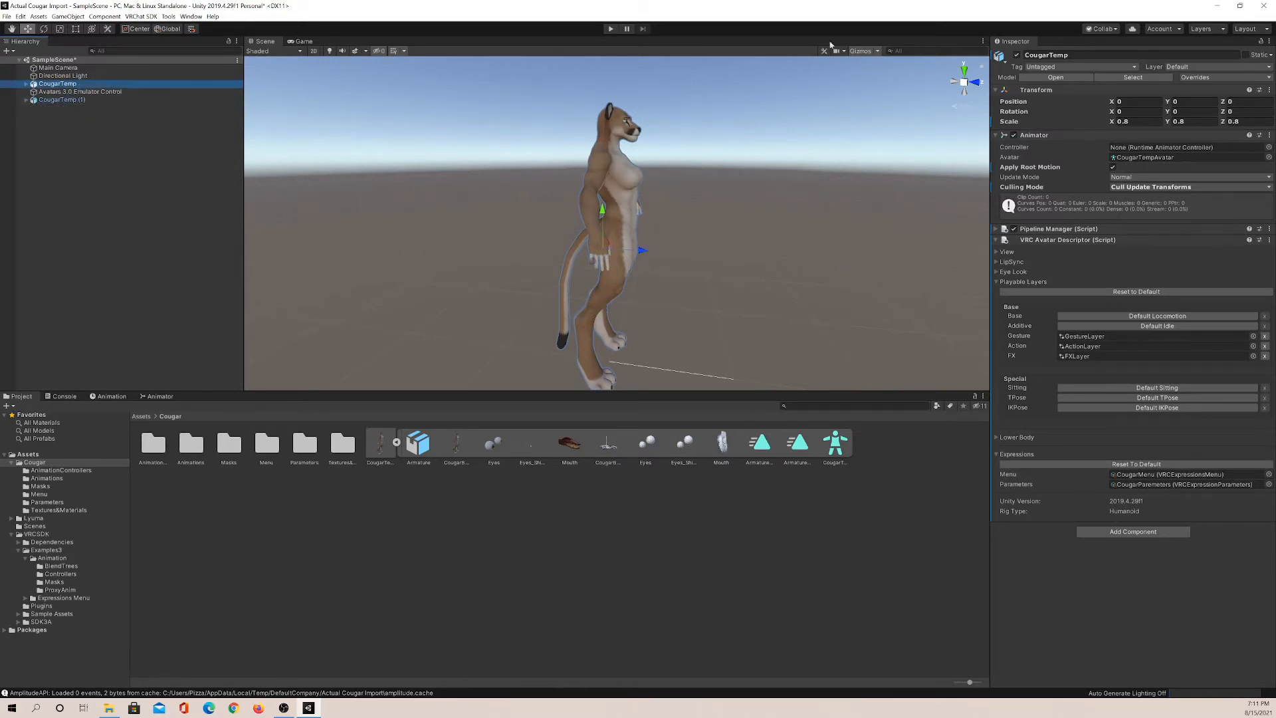
click(1016, 57)
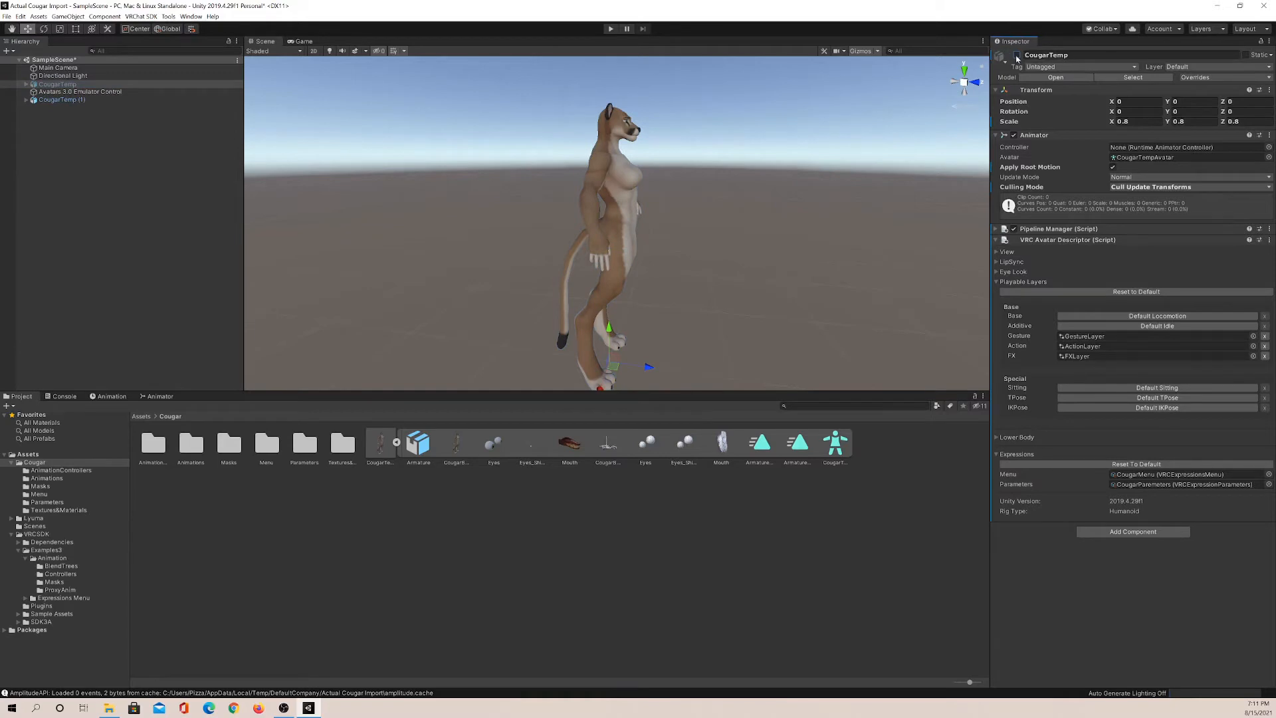
click(107, 100)
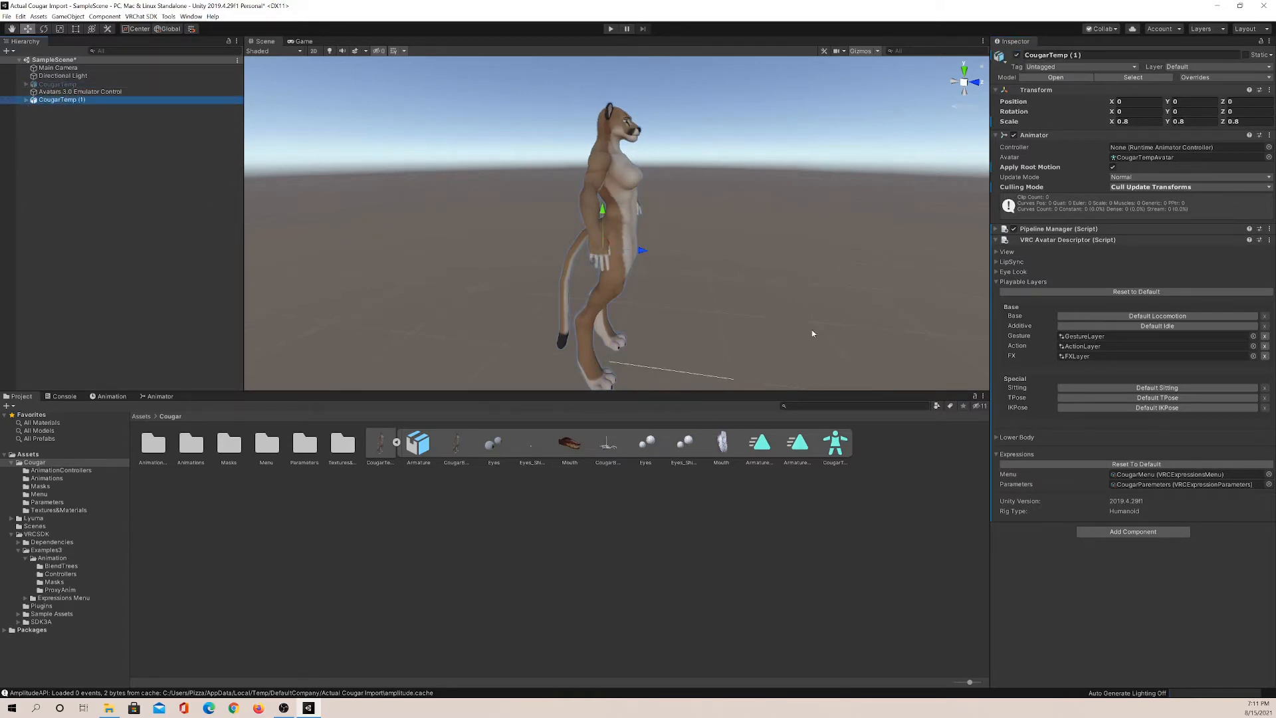
click(142, 416)
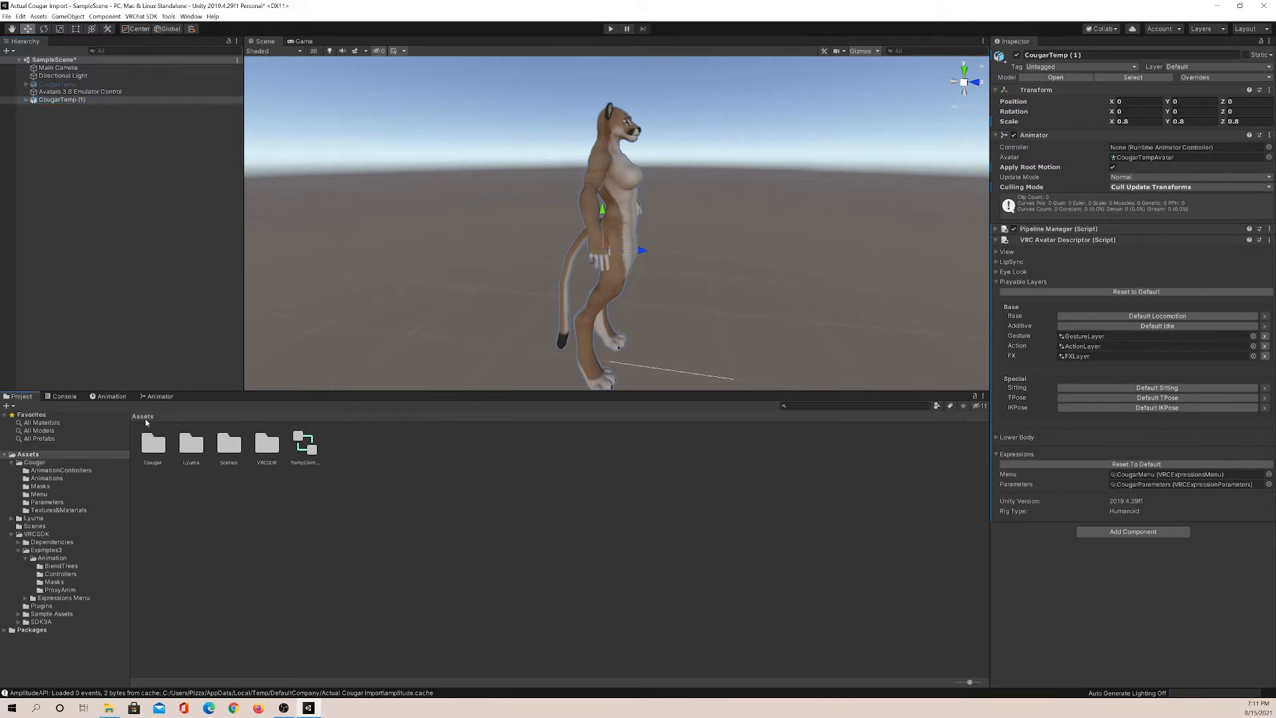
Create an Animator Controller with its default name in the root Assets folder and delete it again
right_click(373, 476)
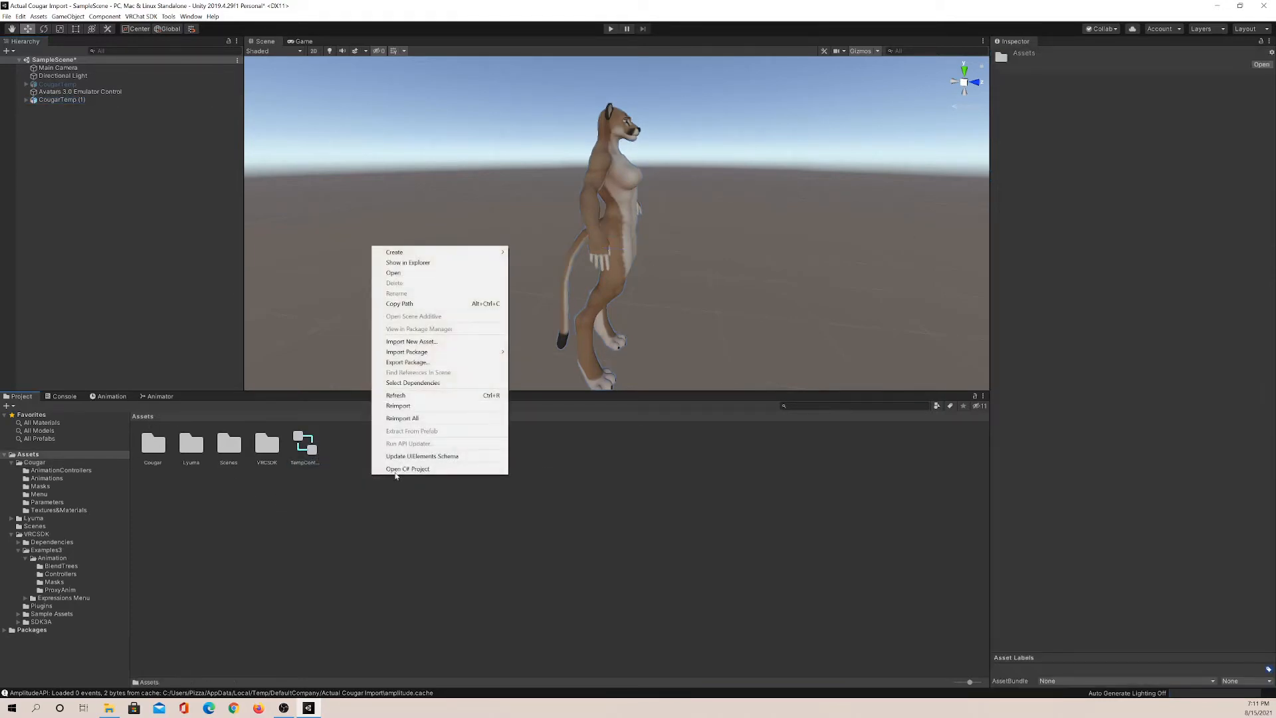
mouse_move(454, 257)
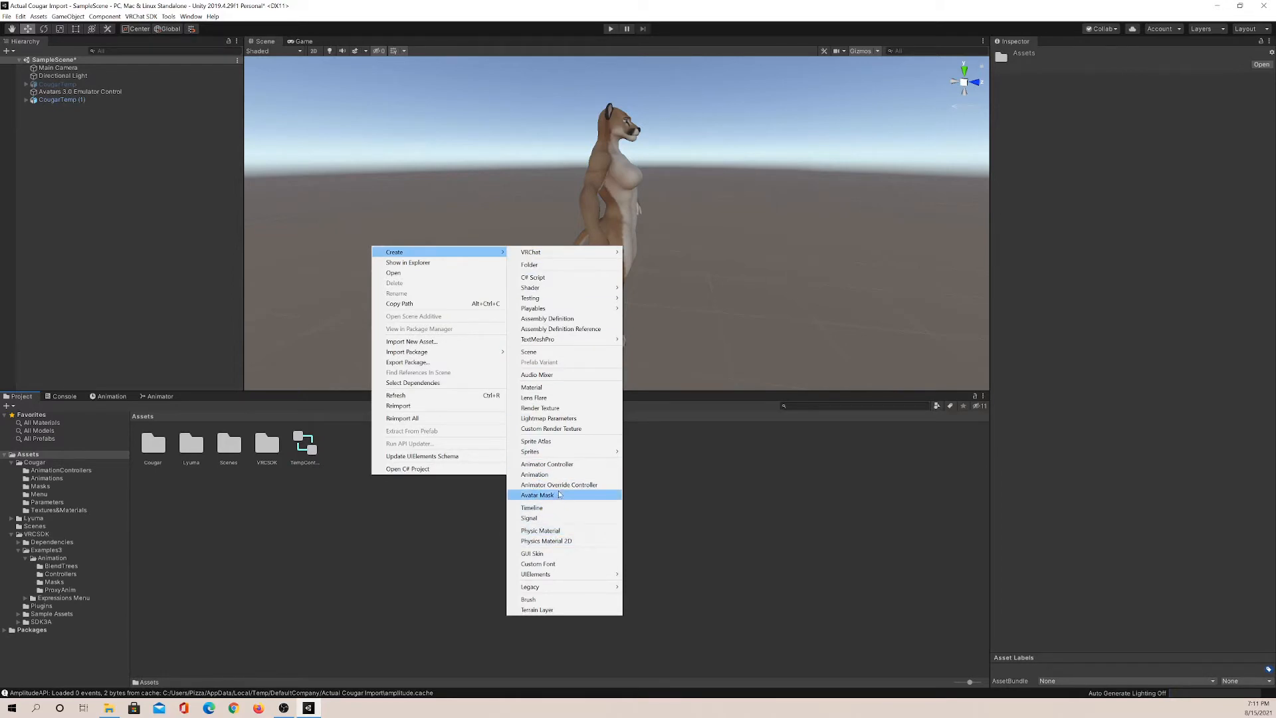
click(546, 464)
click(317, 465)
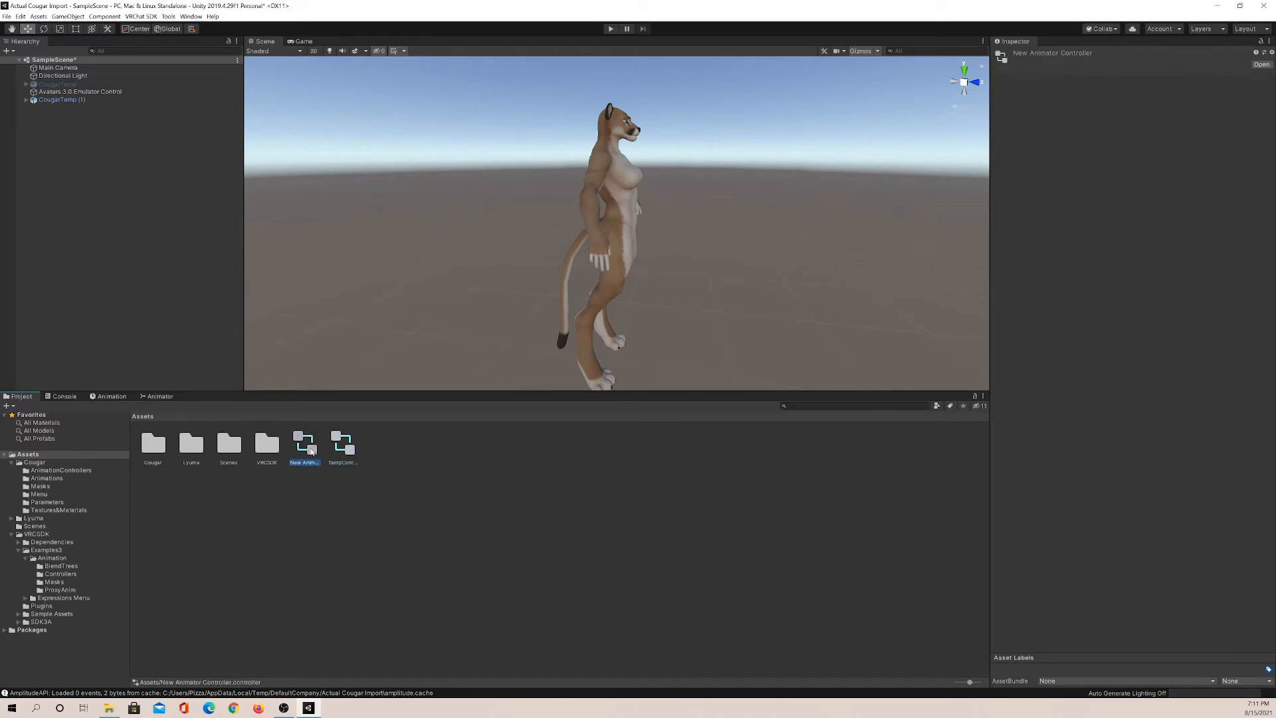
key(Delete)
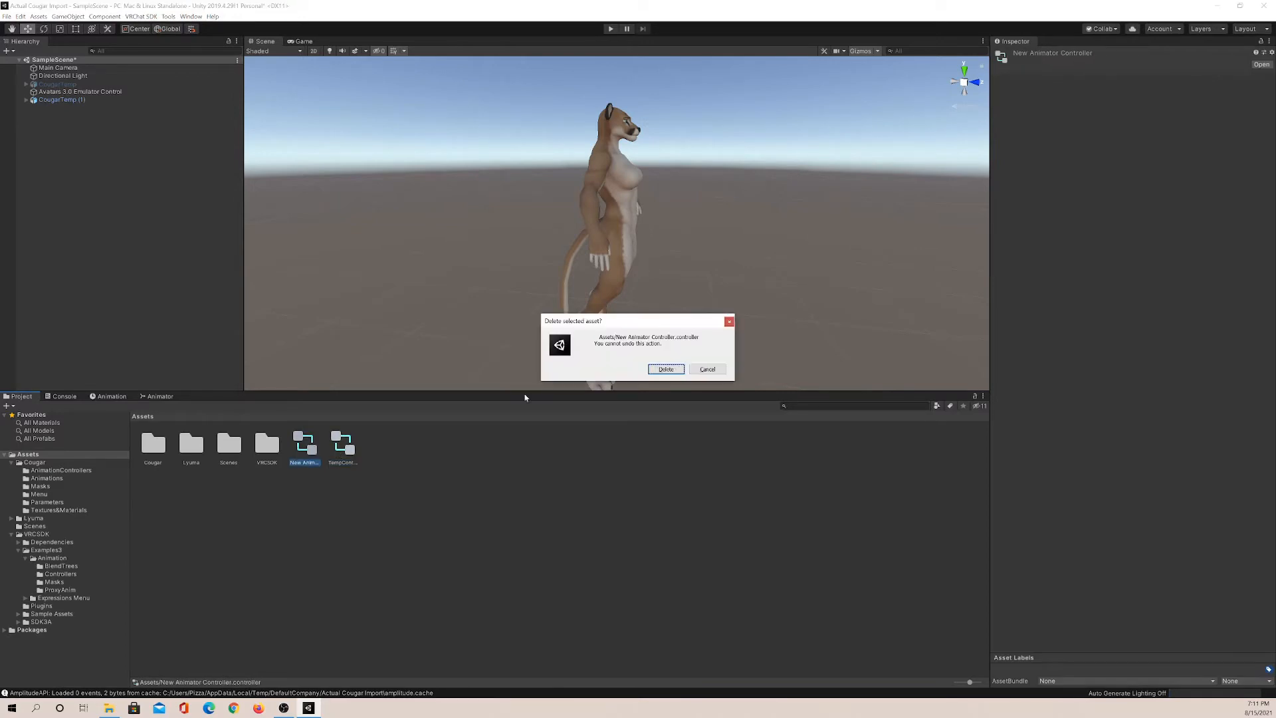
click(663, 369)
Assign TempController as the controller of the duplicated avatar's Animator component and display its state graph
click(106, 100)
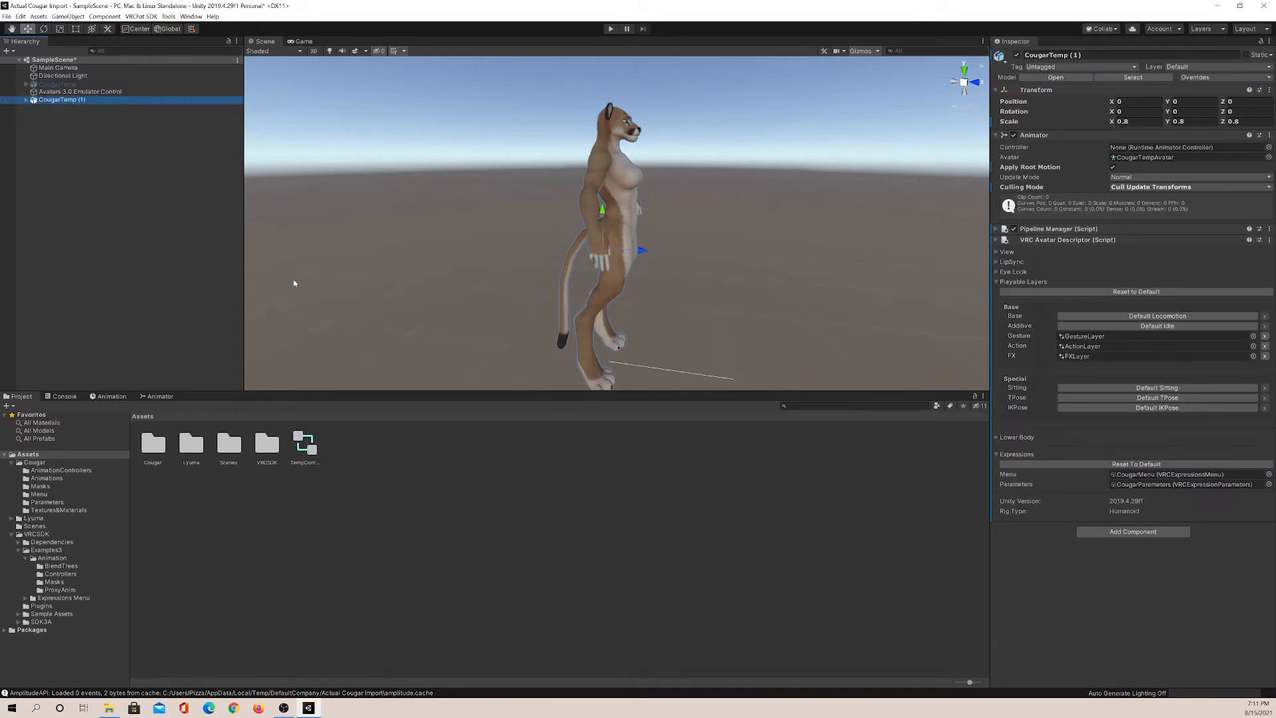
drag(304, 444, 1170, 148)
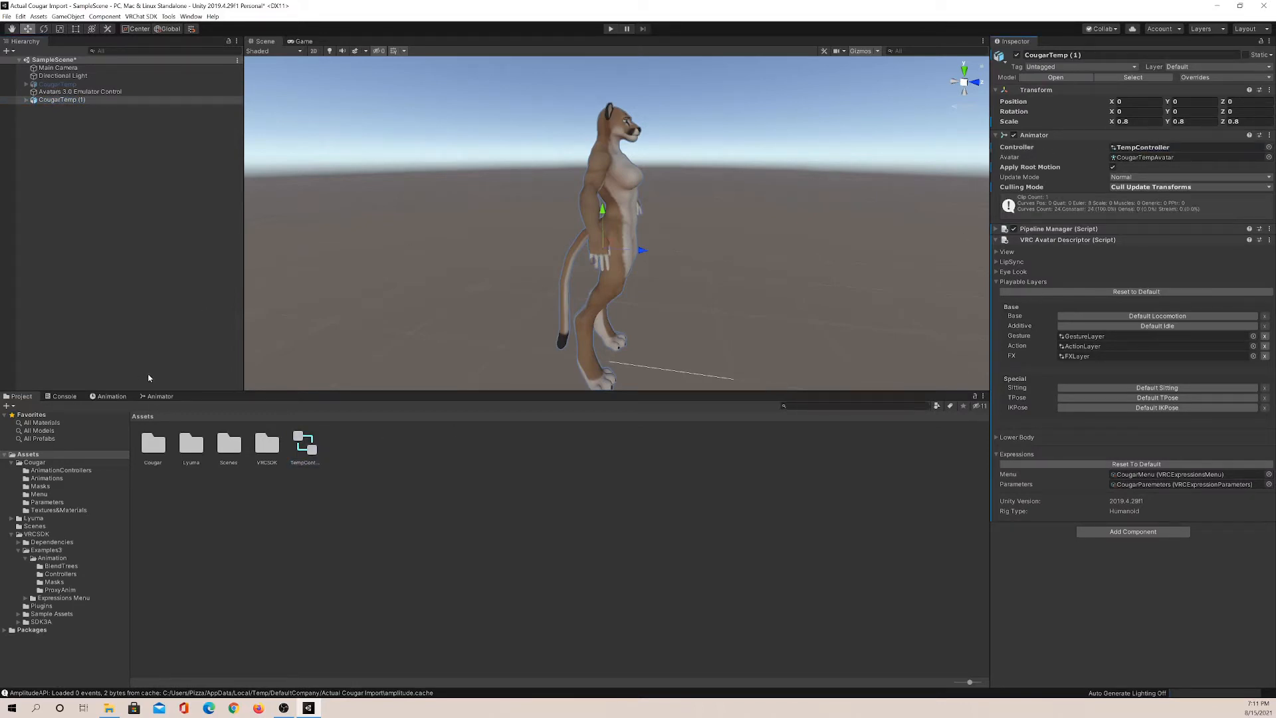
click(160, 396)
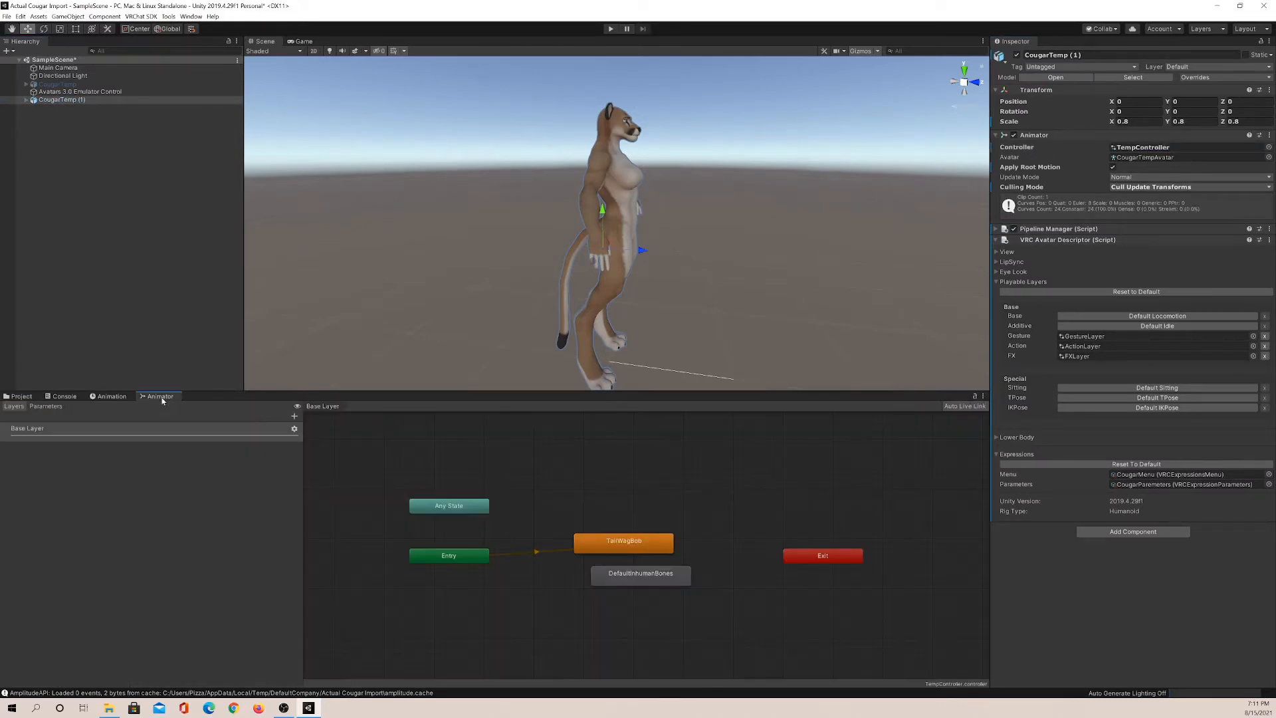
Examine the duplicated avatar's DefaultInhumanBones clip in the Animation window and the commands available for opening animation windows
click(112, 396)
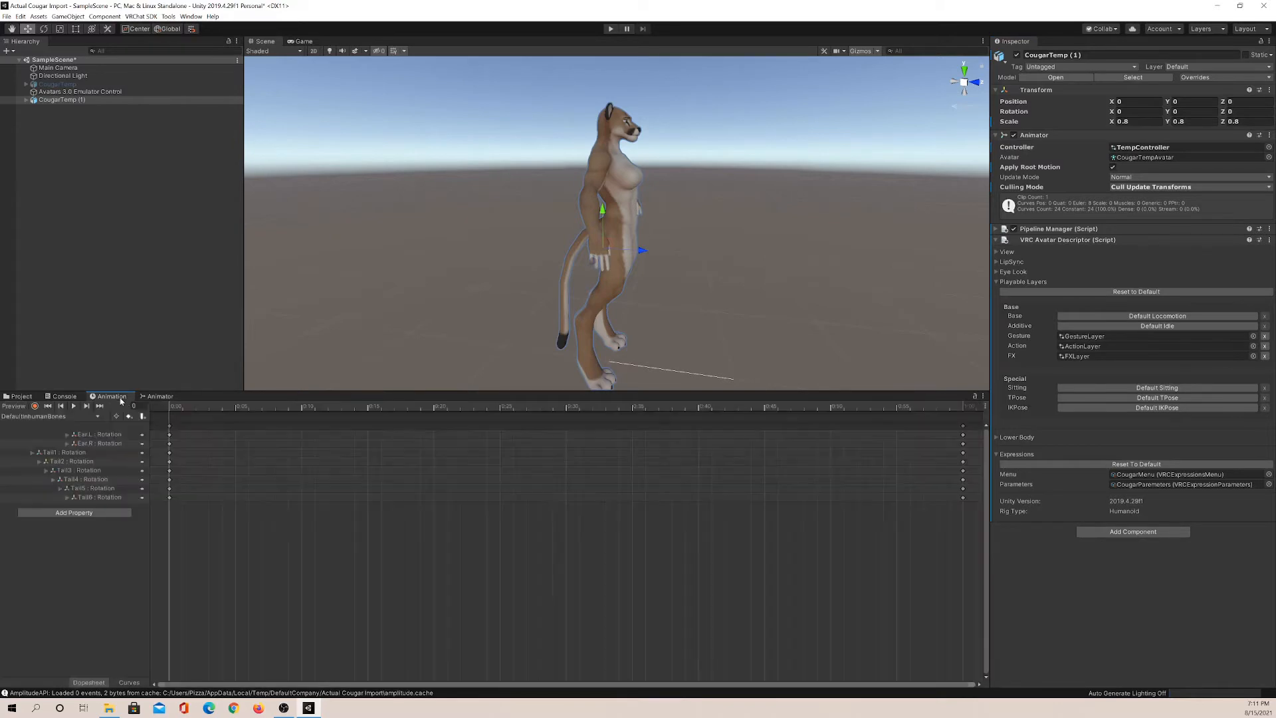
click(191, 16)
mouse_move(244, 117)
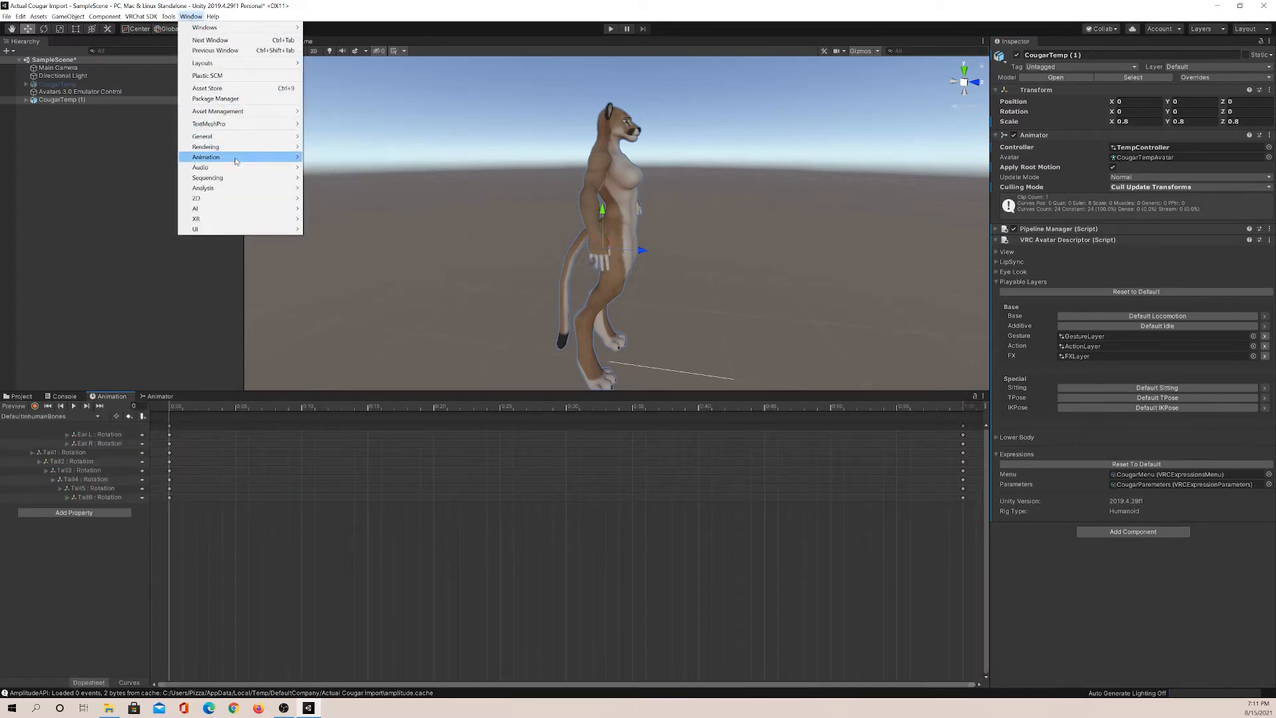
mouse_move(238, 159)
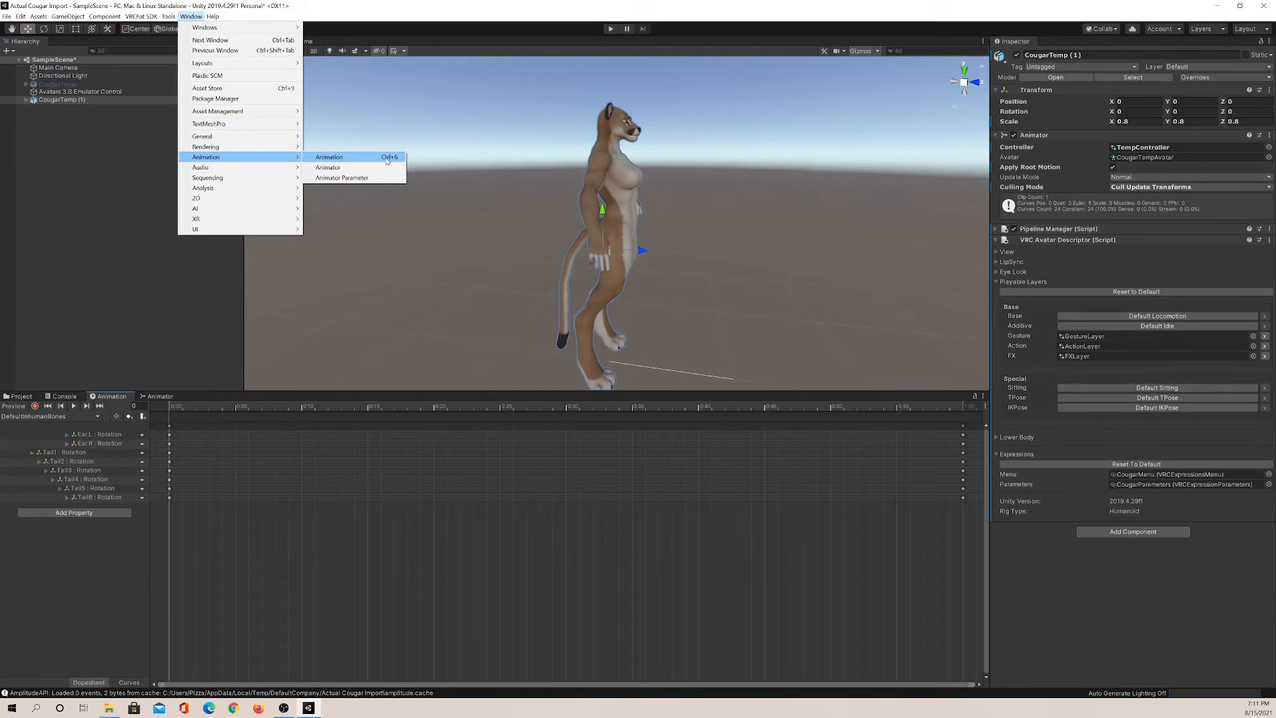
click(85, 586)
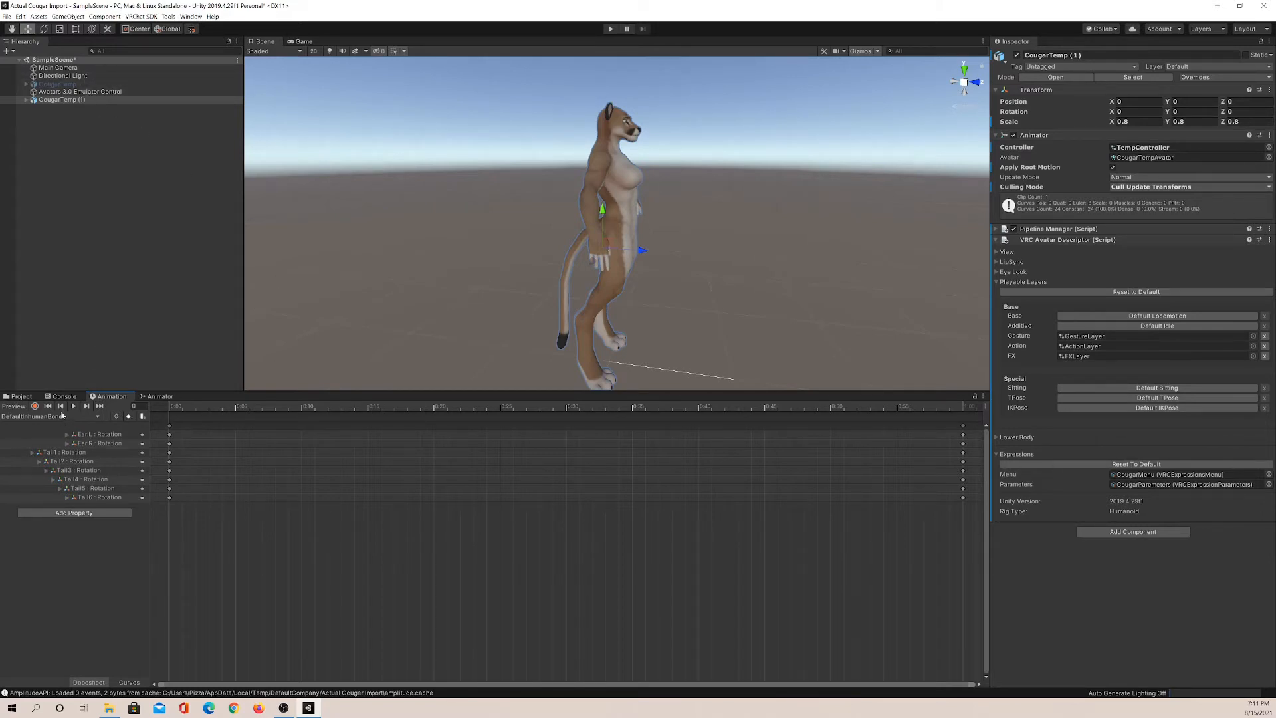
click(23, 397)
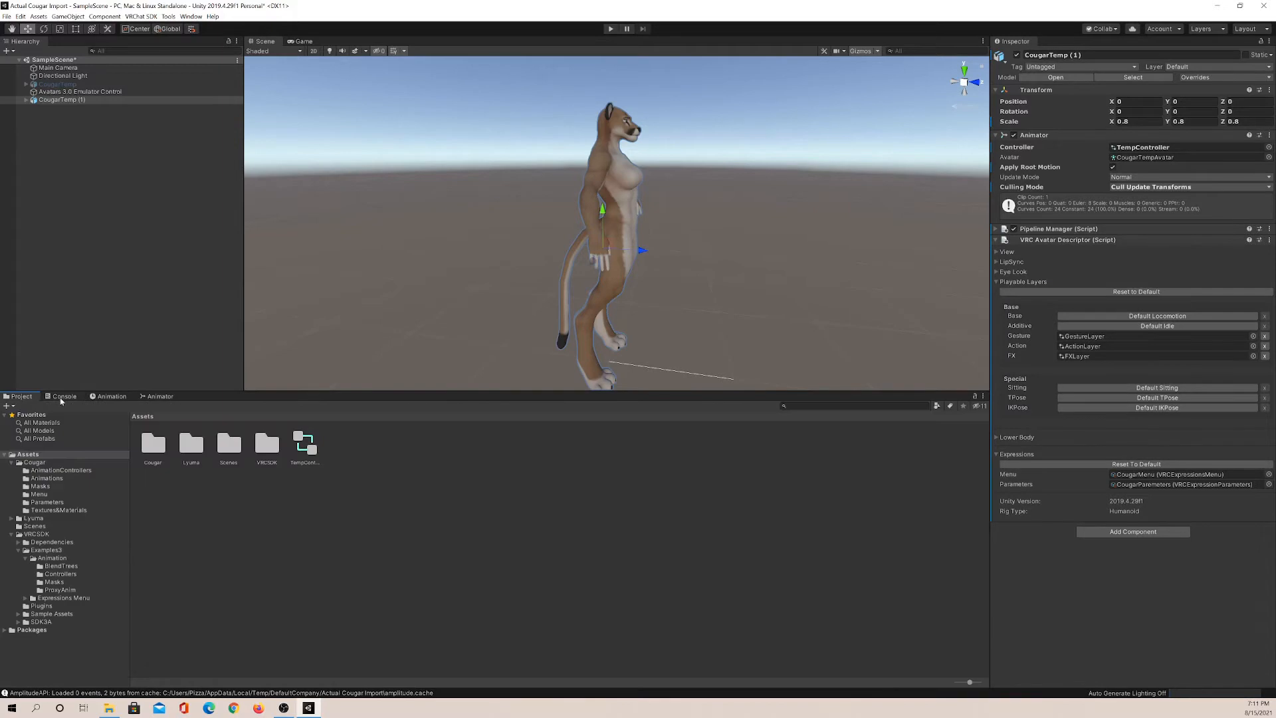
click(112, 397)
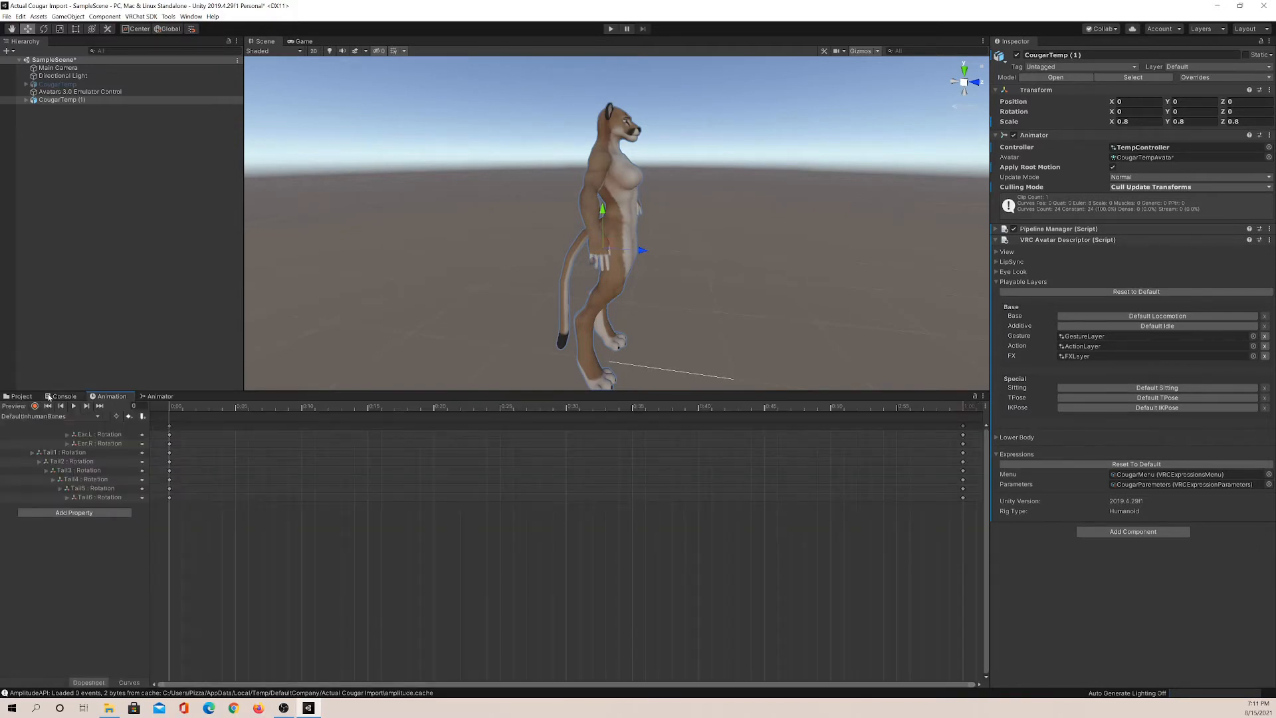
Create an animation clip named Tutorial in the project's Cougar/Animations folder
click(21, 397)
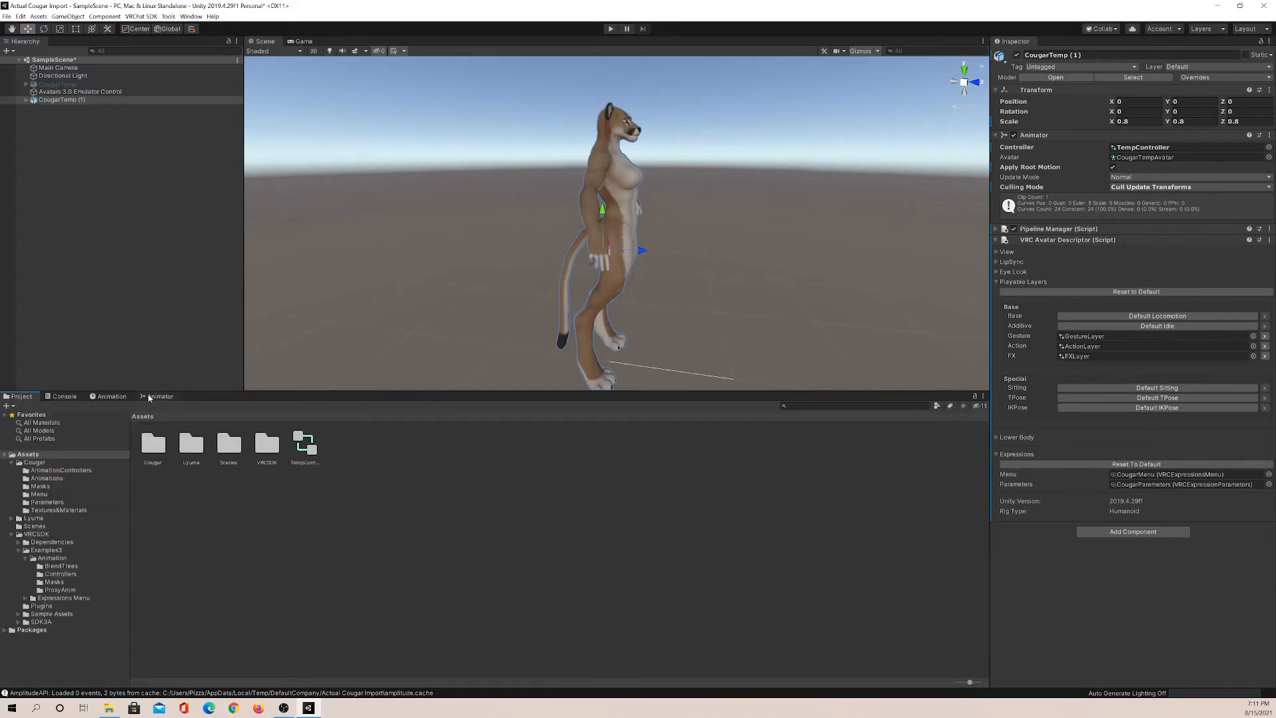
double_click(153, 444)
double_click(192, 444)
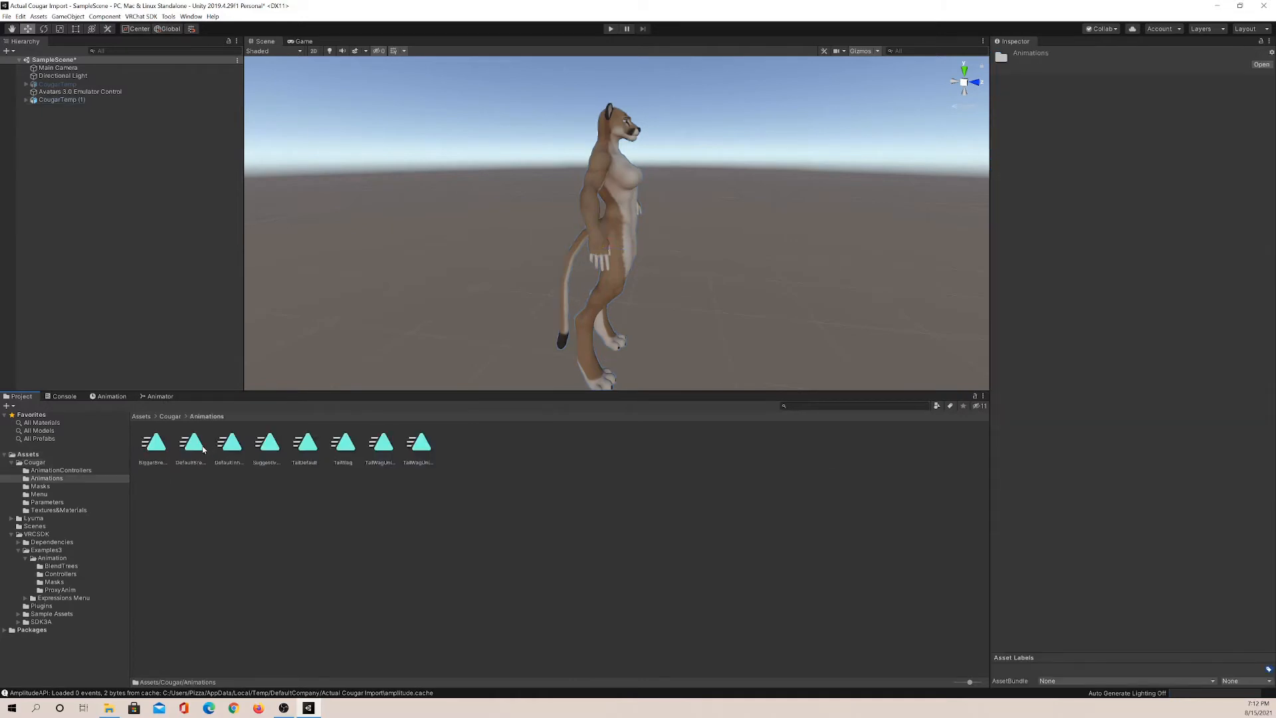
right_click(335, 565)
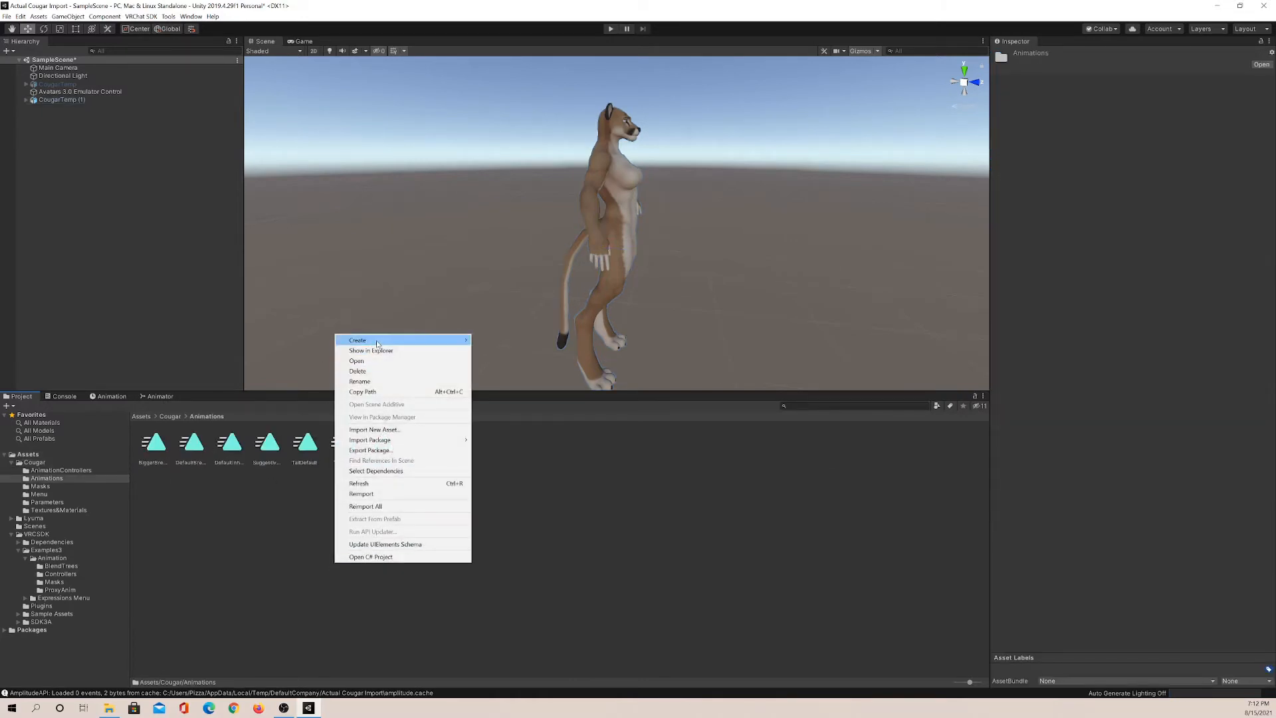
mouse_move(391, 342)
click(505, 563)
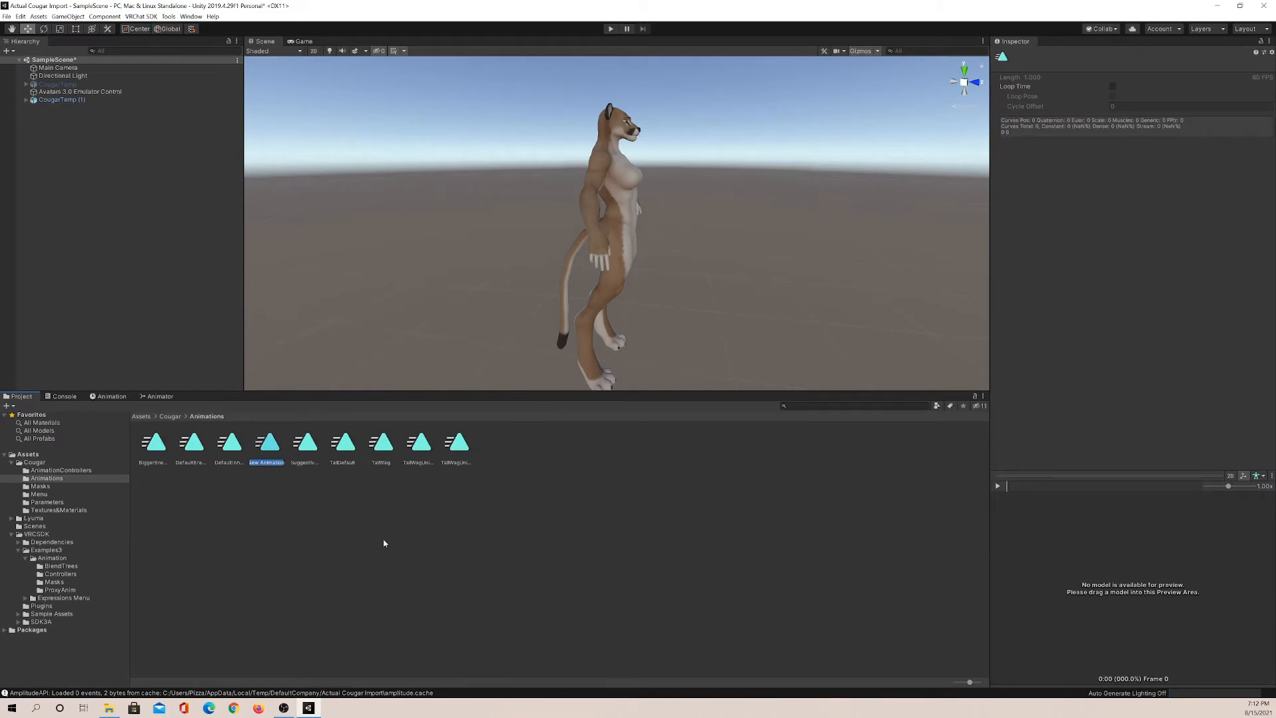
text(Tutorial)
key(Return)
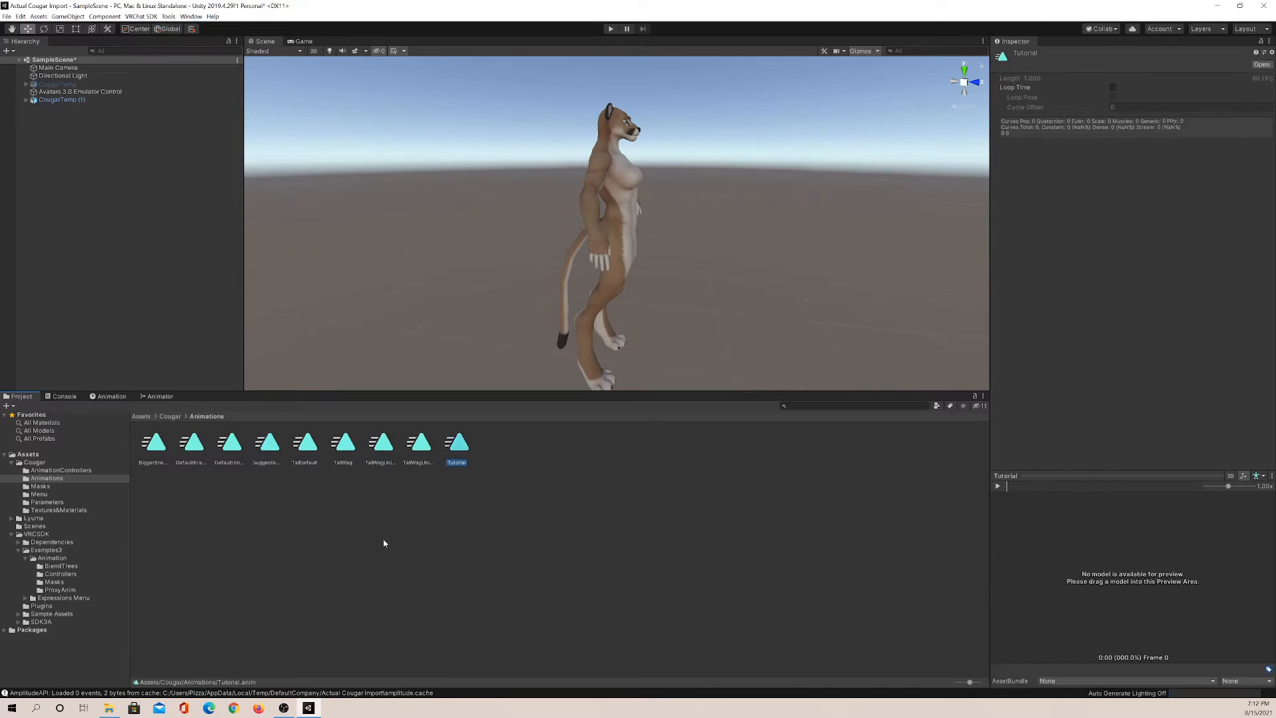
Open the Tutorial clip in the Animation window and compare it with the clip shown for the selected CougarTemp (1) avatar
double_click(458, 451)
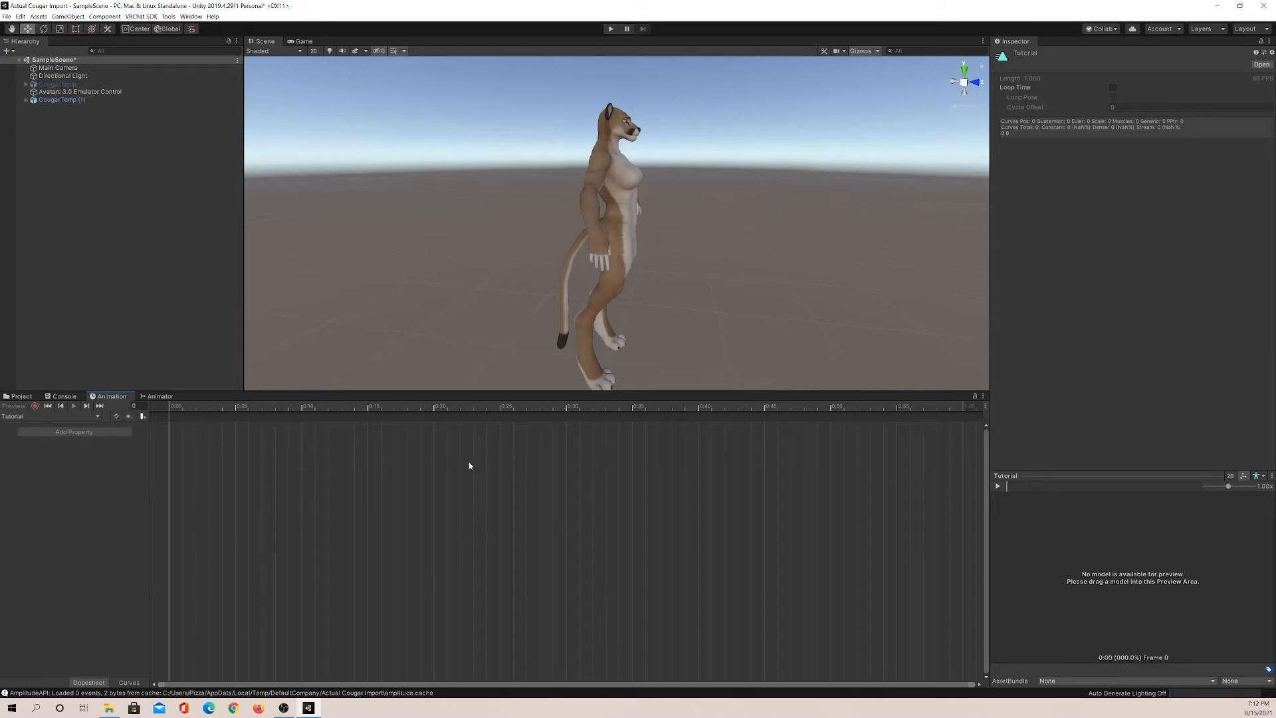
click(78, 101)
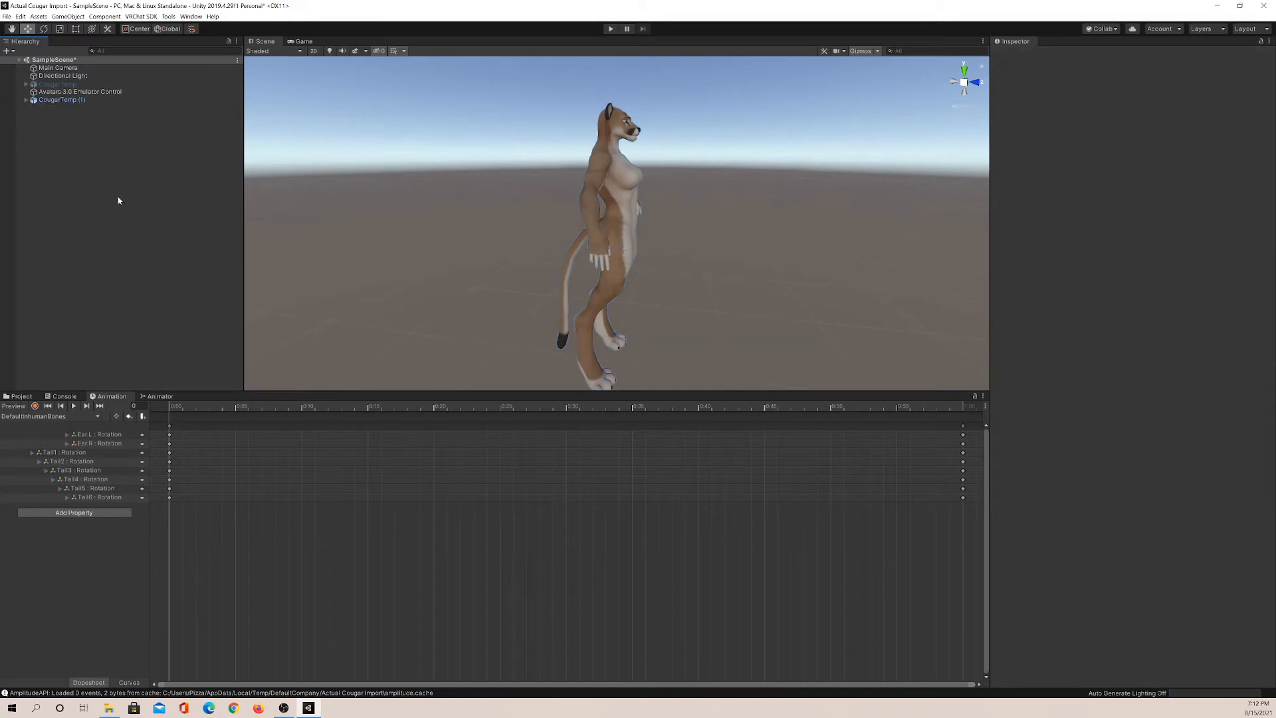
click(121, 396)
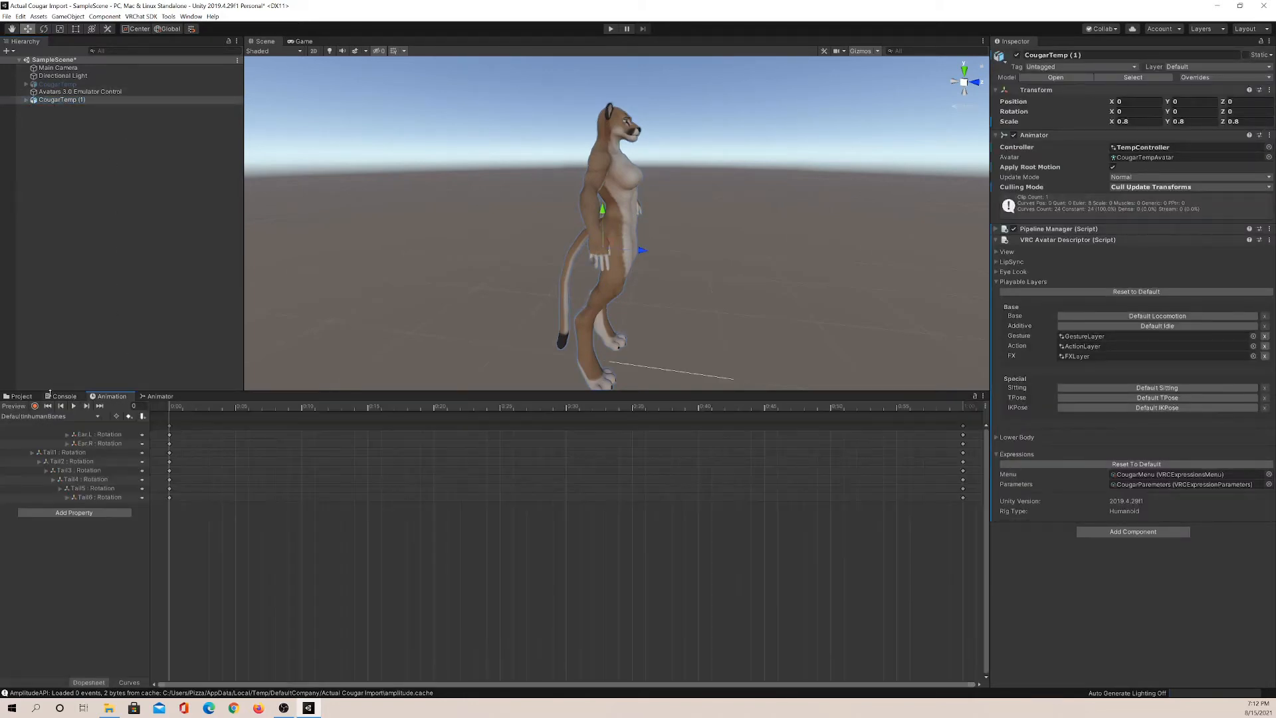
click(21, 396)
double_click(455, 442)
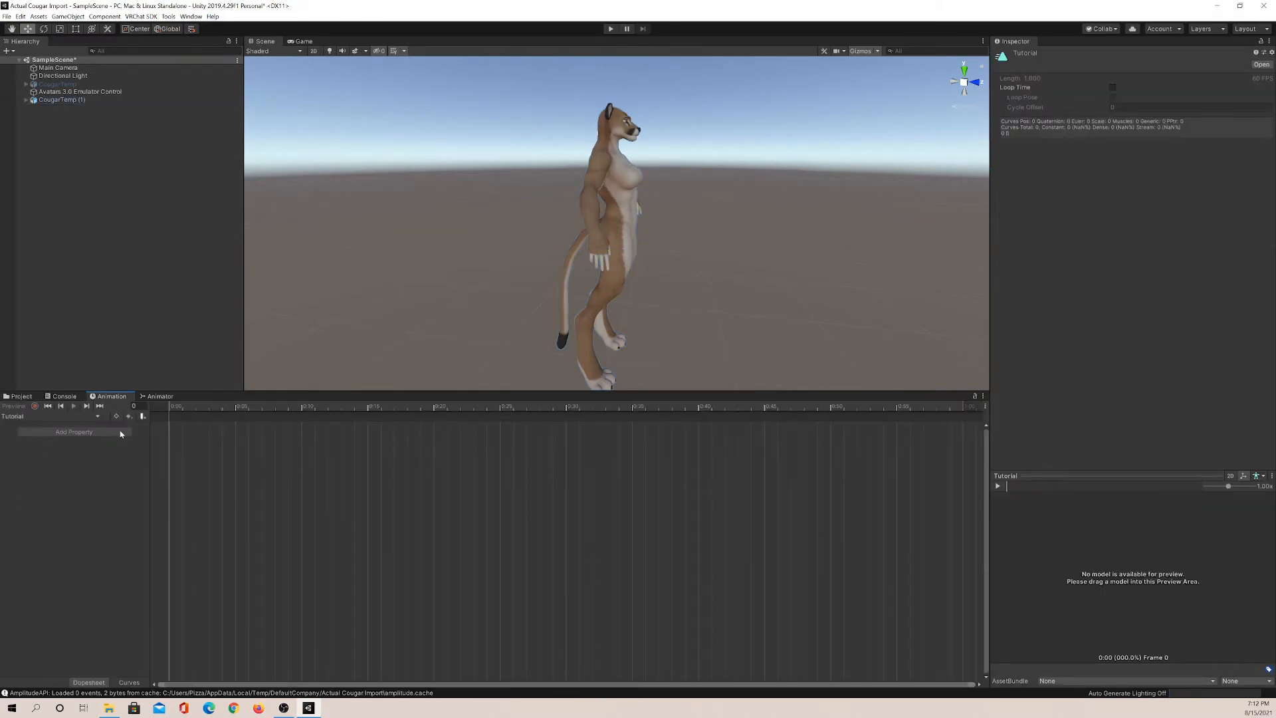
Try to link CougarTemp (1) to the Tutorial clip by placing the avatar in the clip's preview and property list
drag(61, 100, 1059, 587)
click(120, 100)
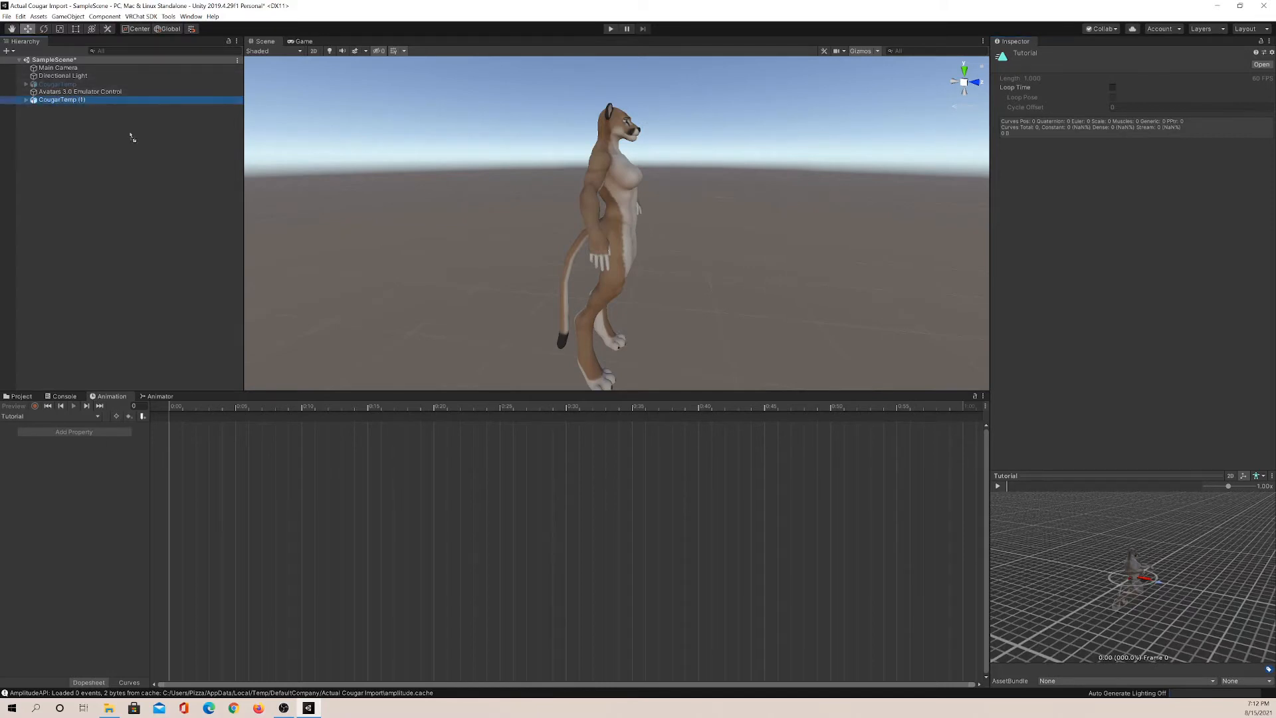
click(132, 137)
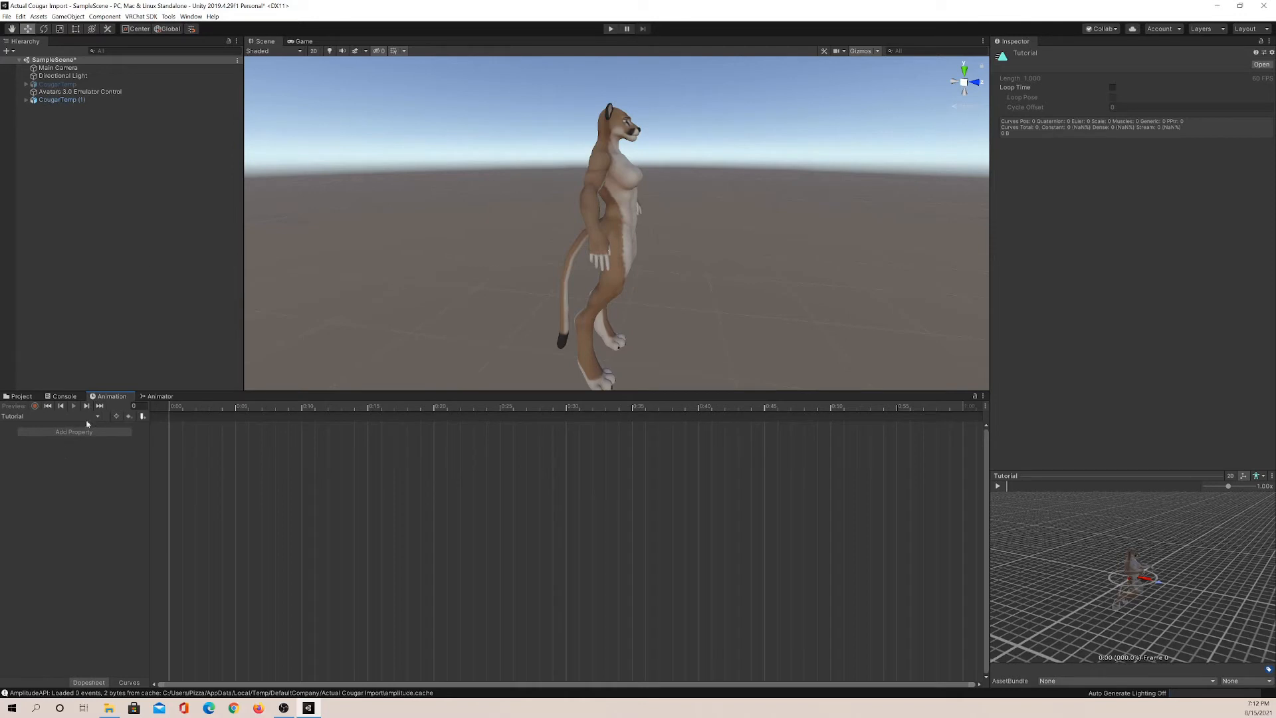
drag(82, 100, 59, 464)
click(158, 397)
click(112, 397)
Select CougarTemp (1) and briefly preview its DefaultInhumanBones clip on the avatar
click(39, 100)
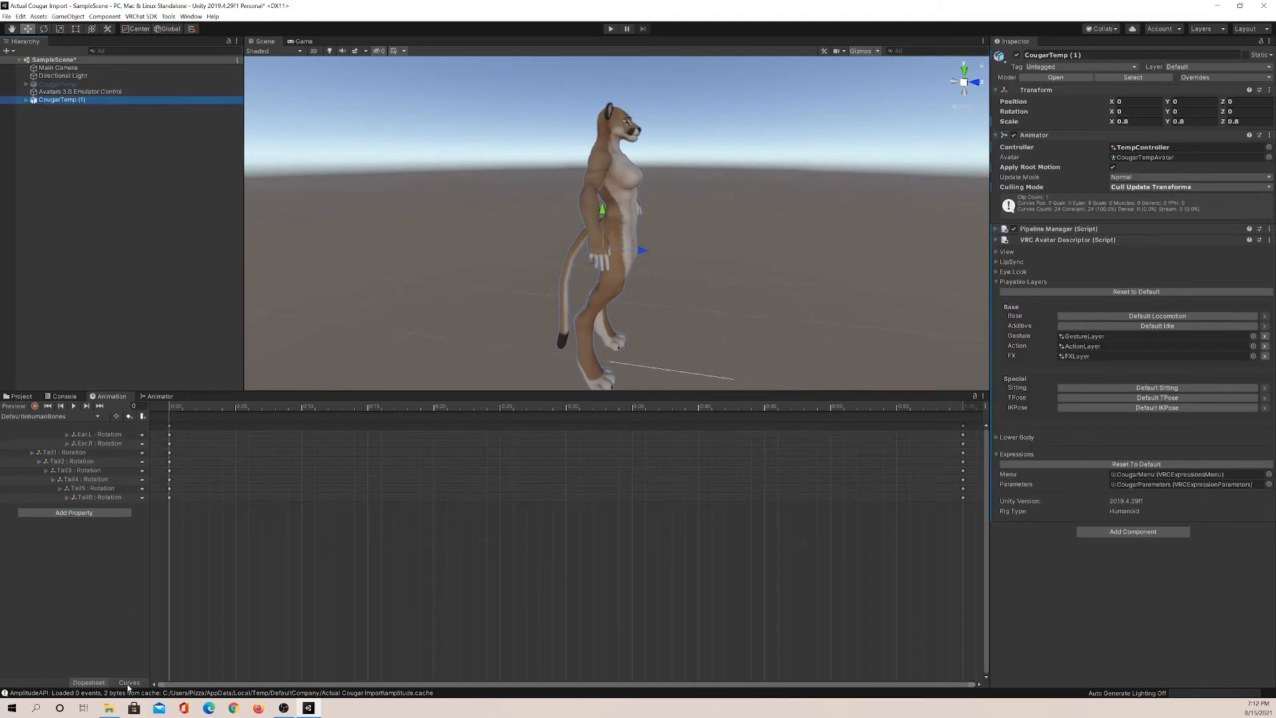
click(15, 406)
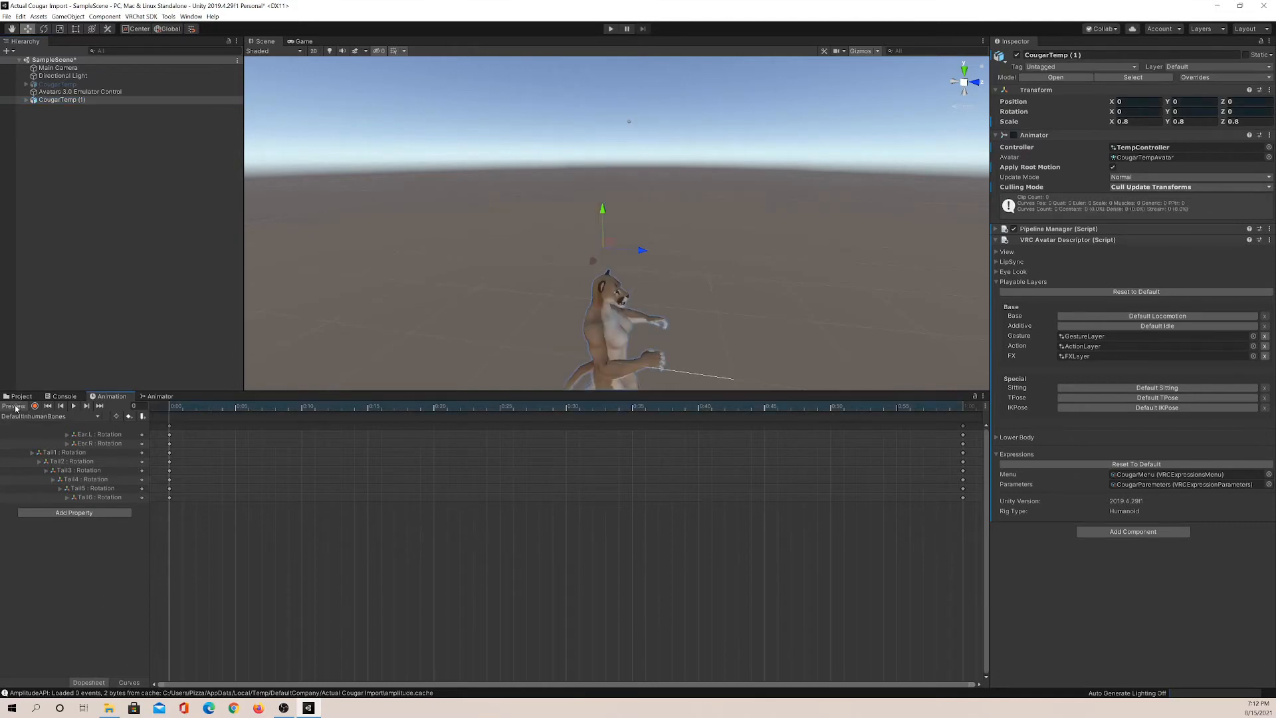
click(14, 406)
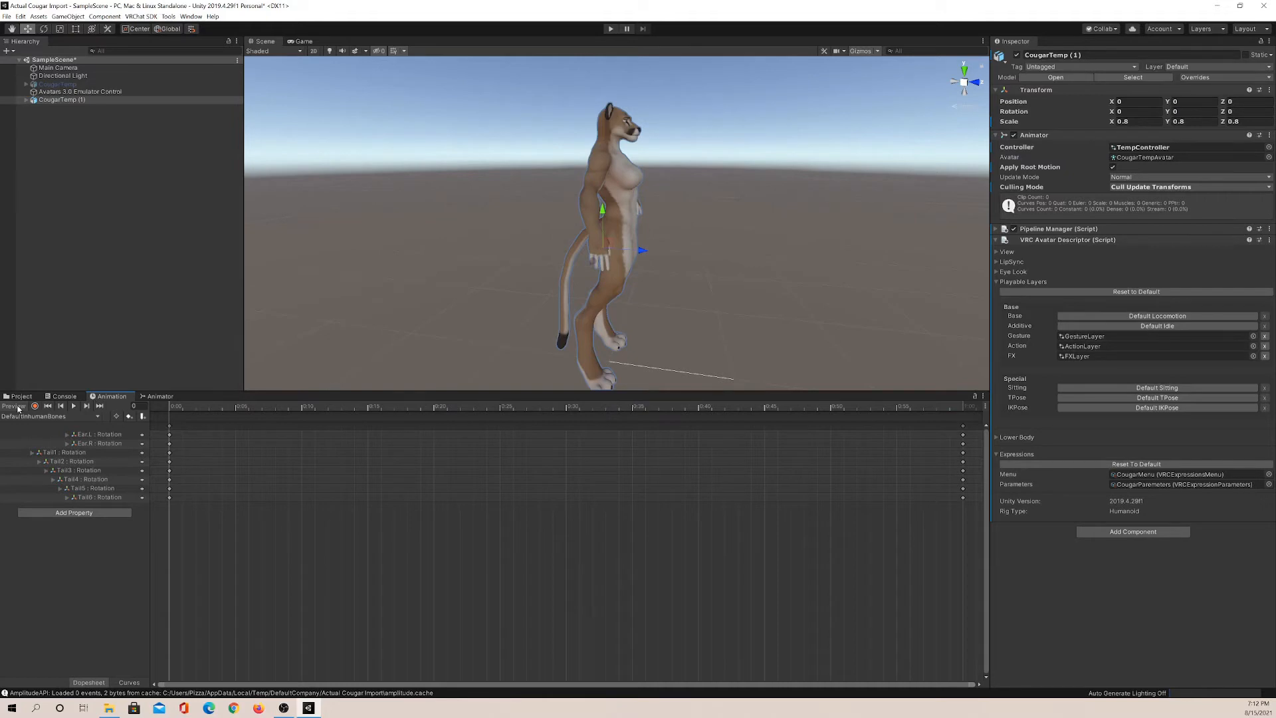
Create a new clip for the selected avatar in Cougar/Animations, replacing the existing Tutorial.anim
click(98, 417)
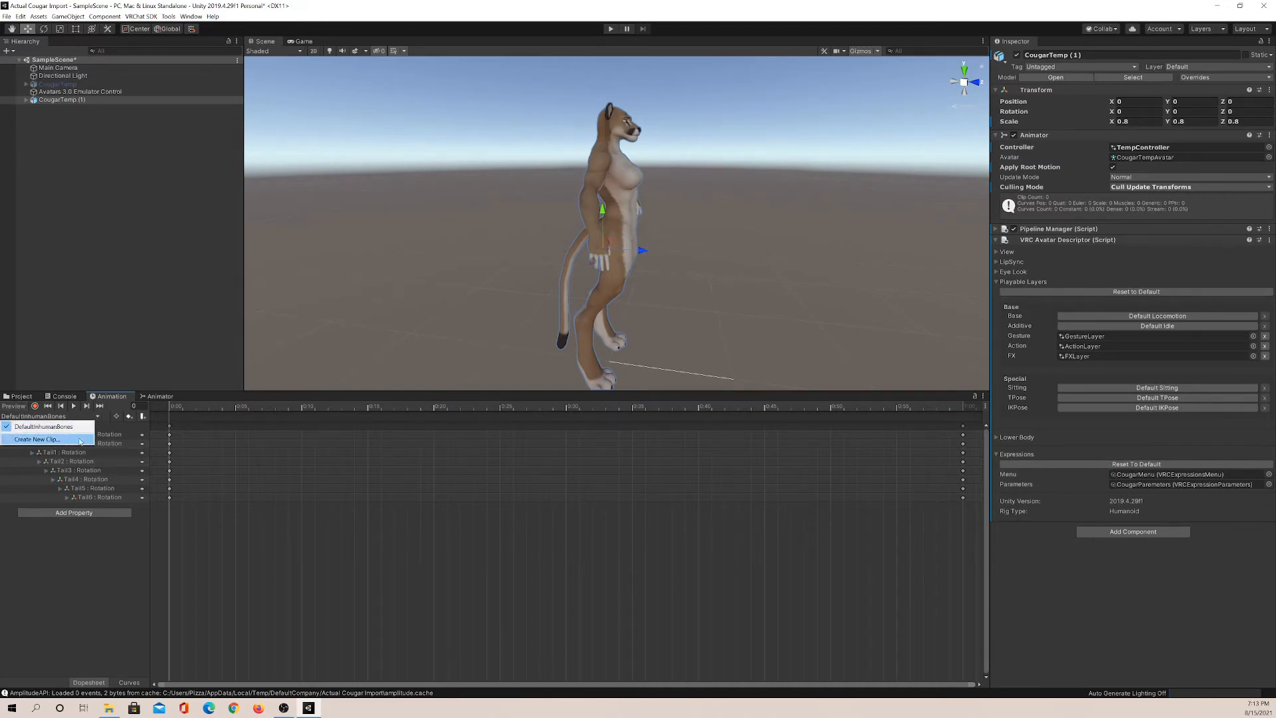
click(79, 439)
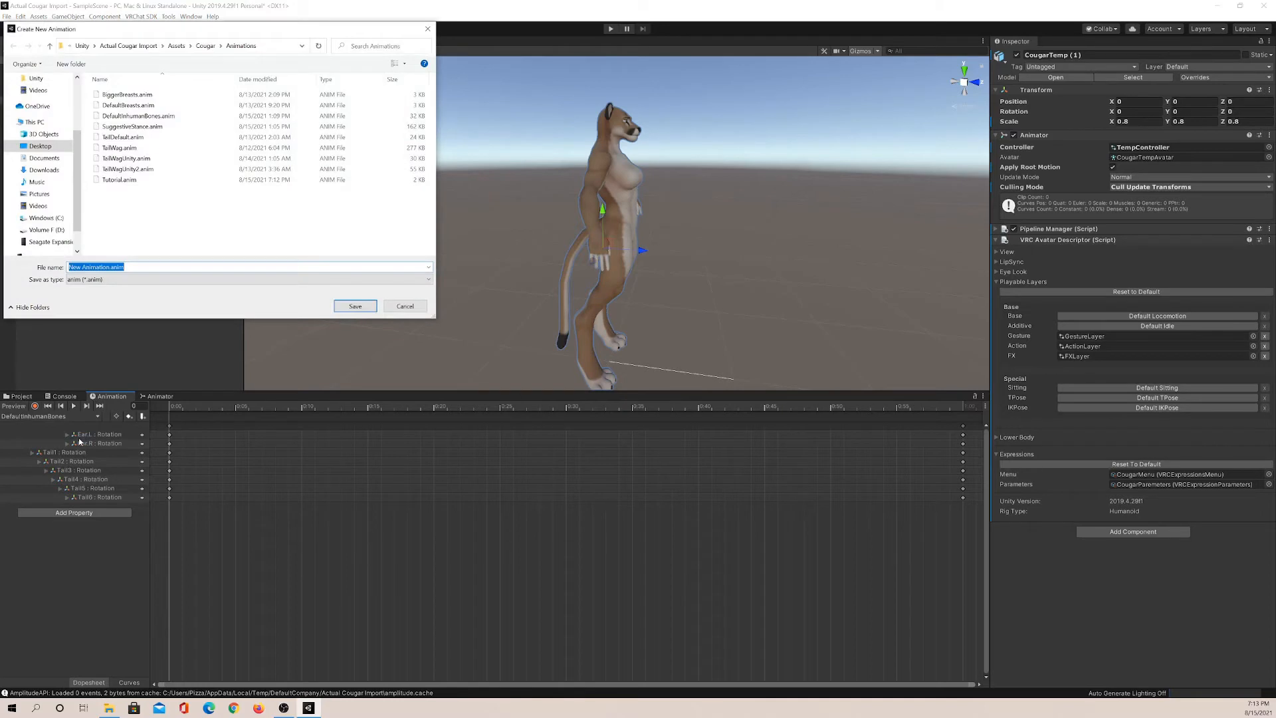
click(120, 179)
click(356, 306)
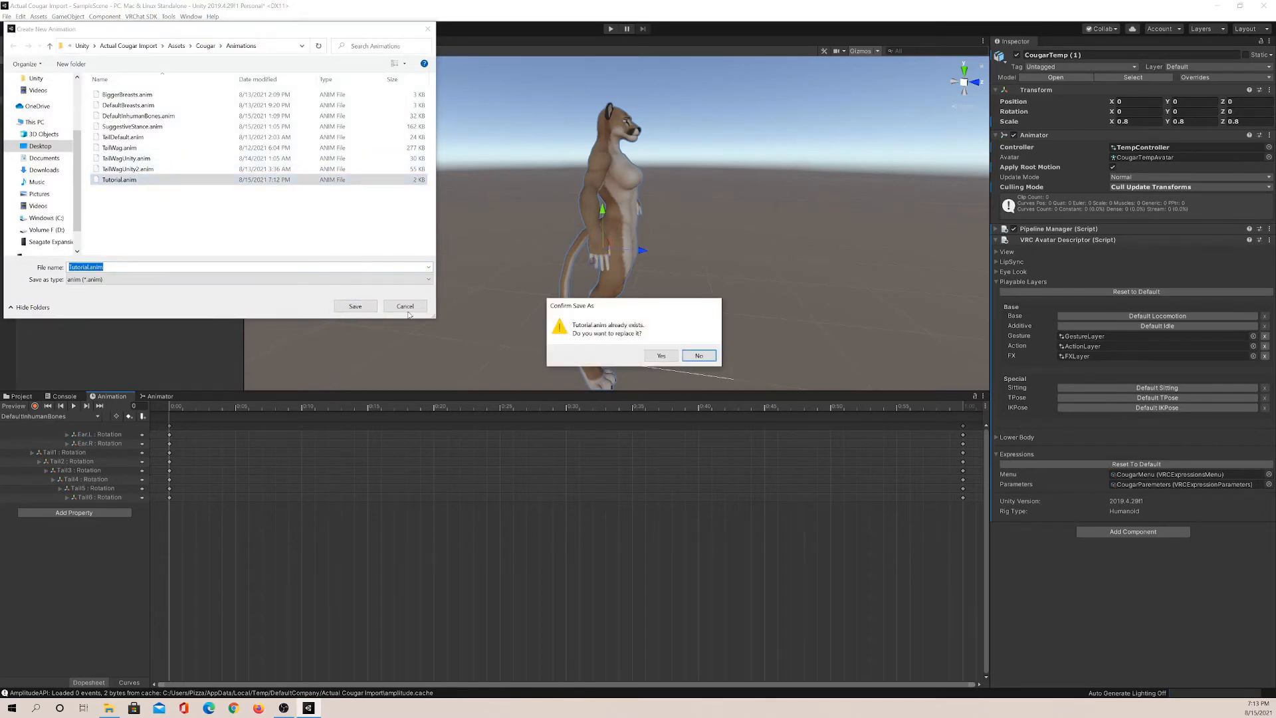
click(656, 355)
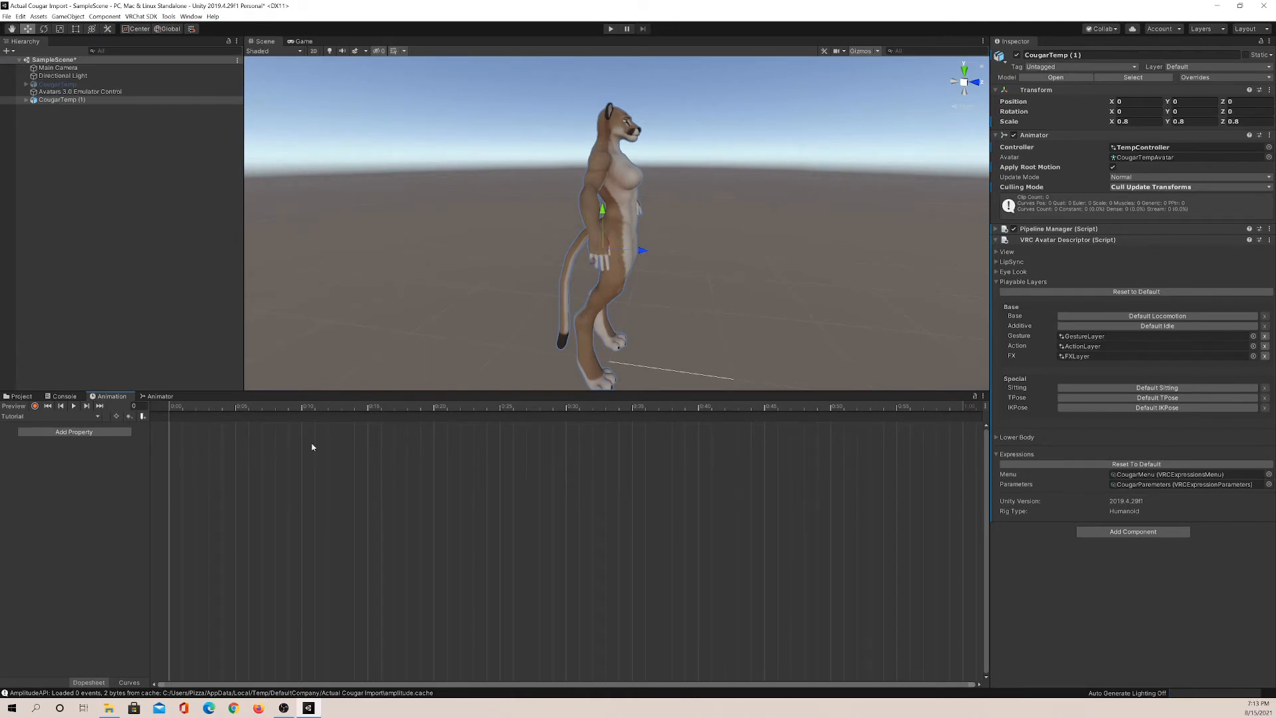
Add the Rotation property of the Tail1 bone, found under Armature, Root and Pelvis, to the Tutorial clip
click(109, 432)
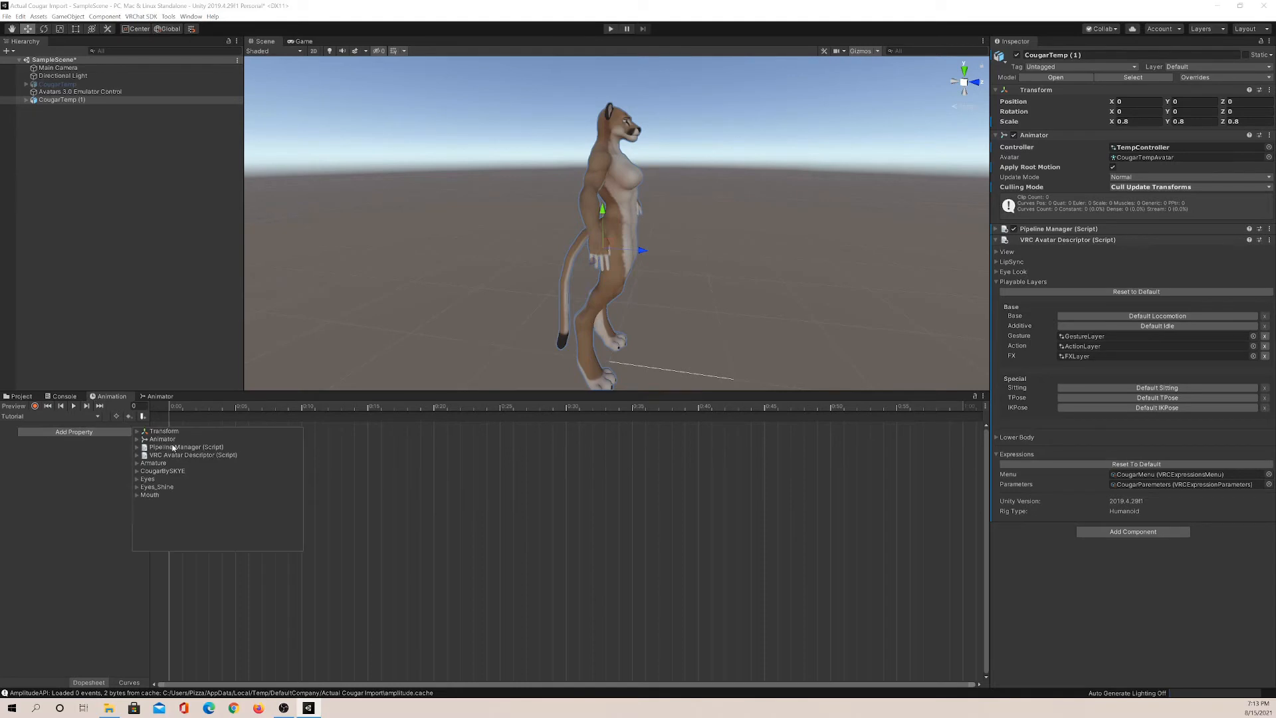
click(137, 464)
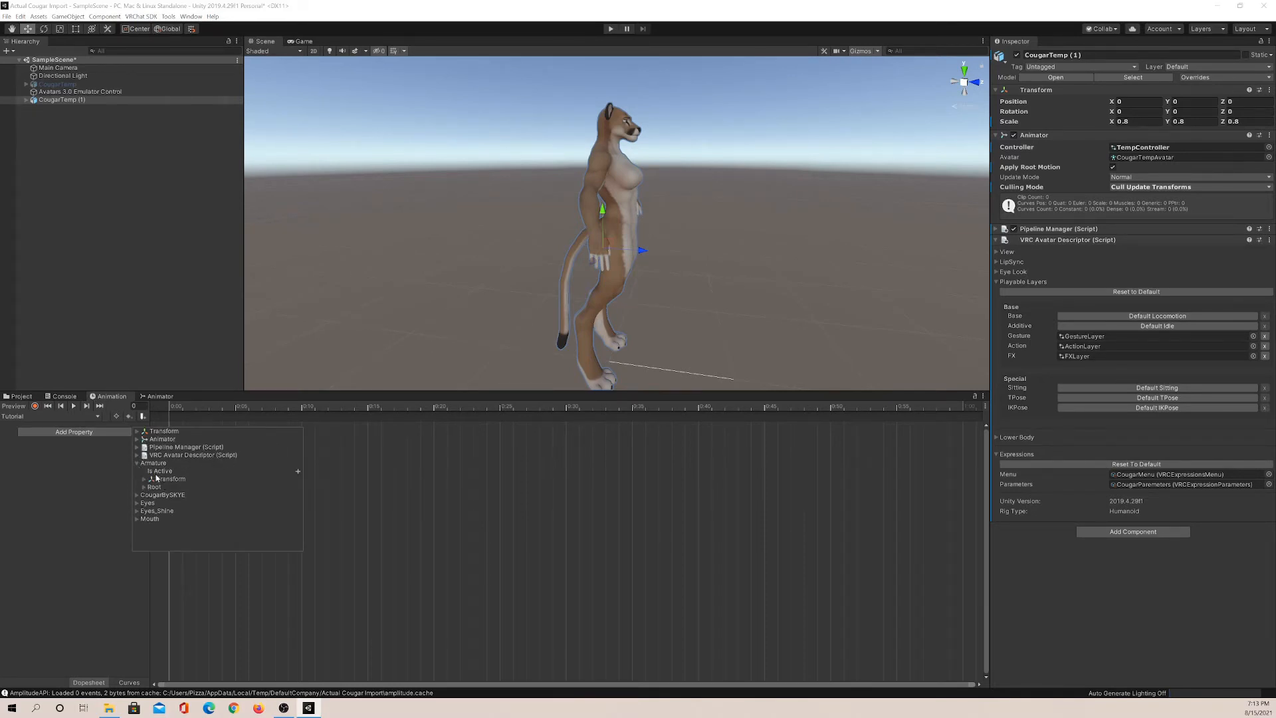
click(144, 487)
click(147, 511)
scroll(195, 523, down, 3)
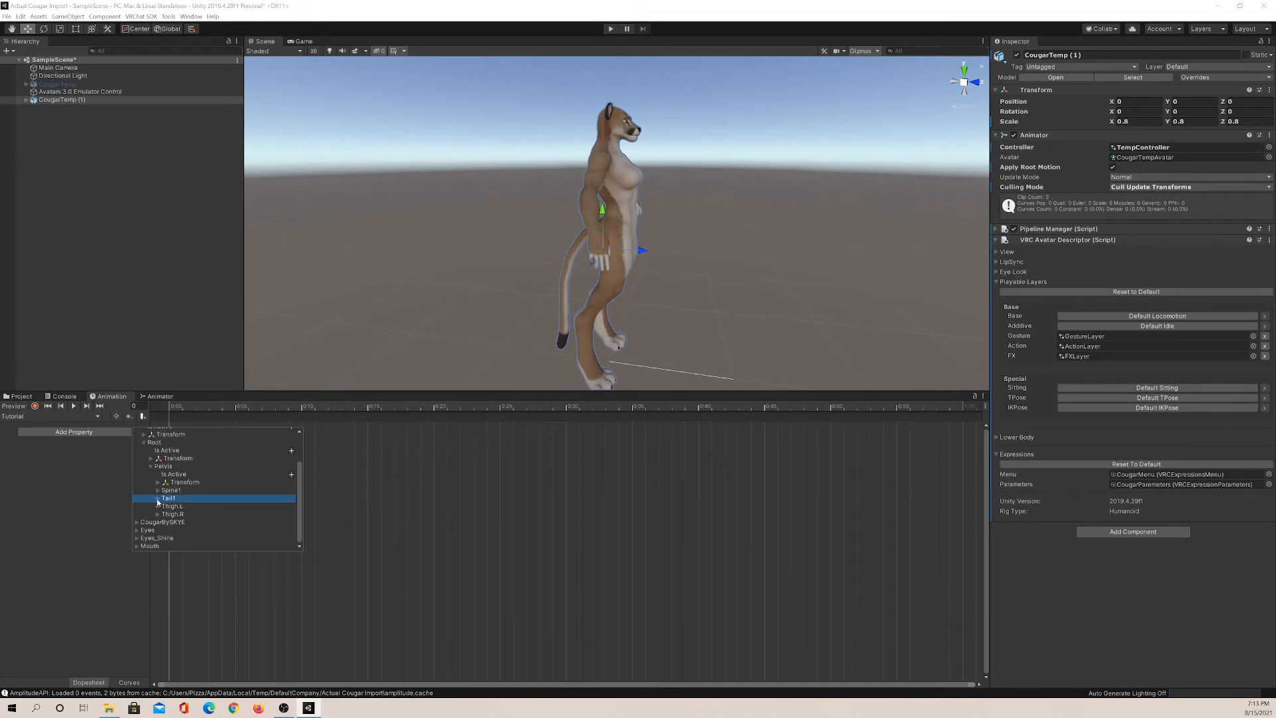
click(158, 498)
click(166, 515)
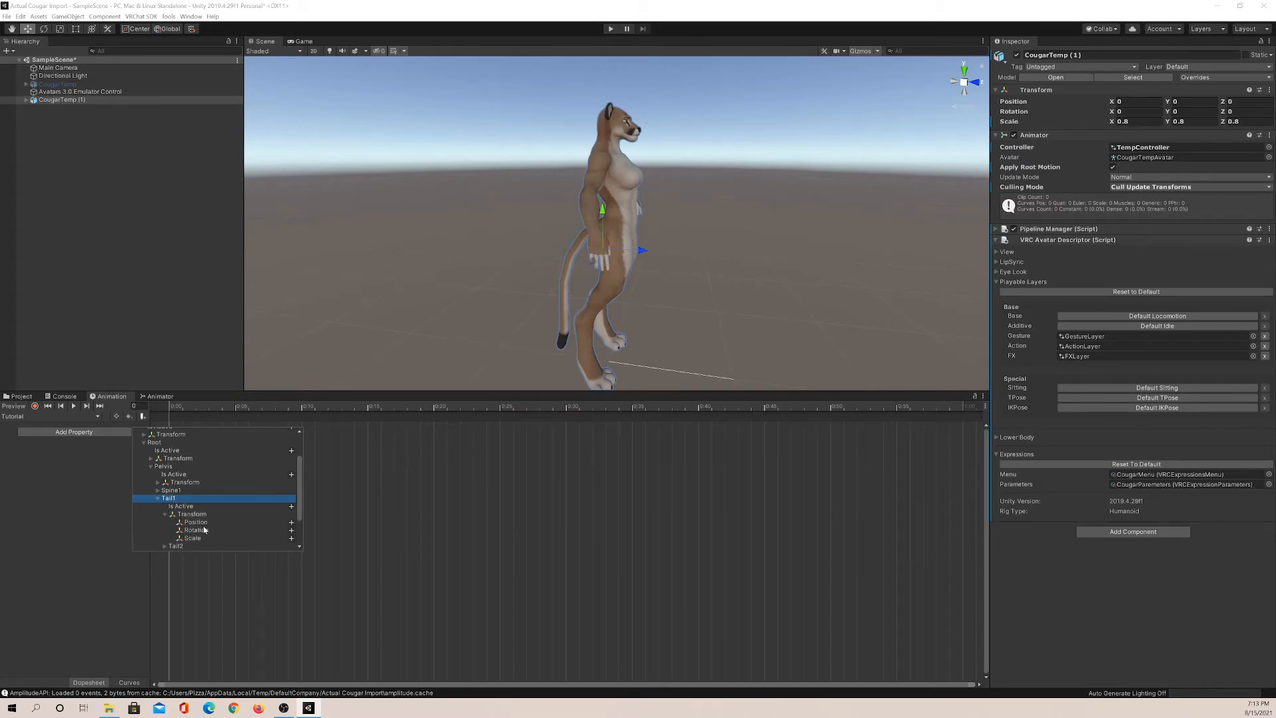
click(291, 530)
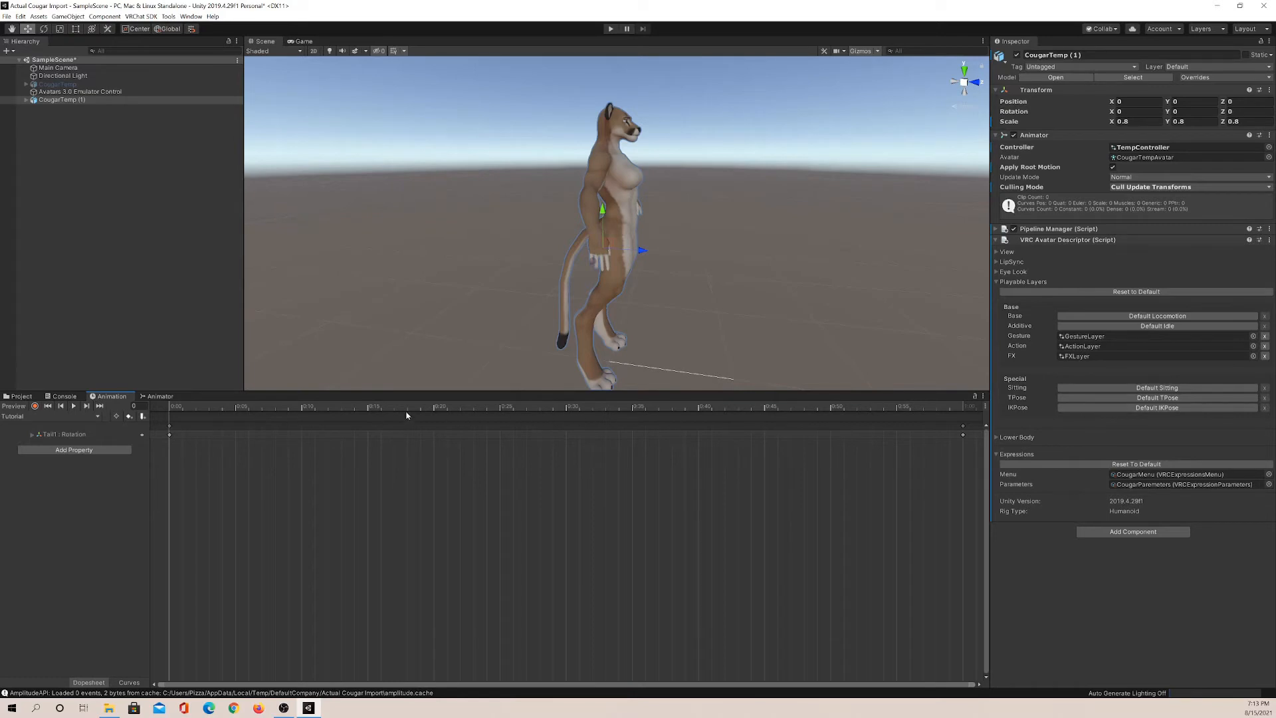
Activate the Rotate tool with Pivot handle placement and start recording the Tutorial clip, with the avatar seen from behind
alt+drag(430, 250, 768, 241)
click(44, 30)
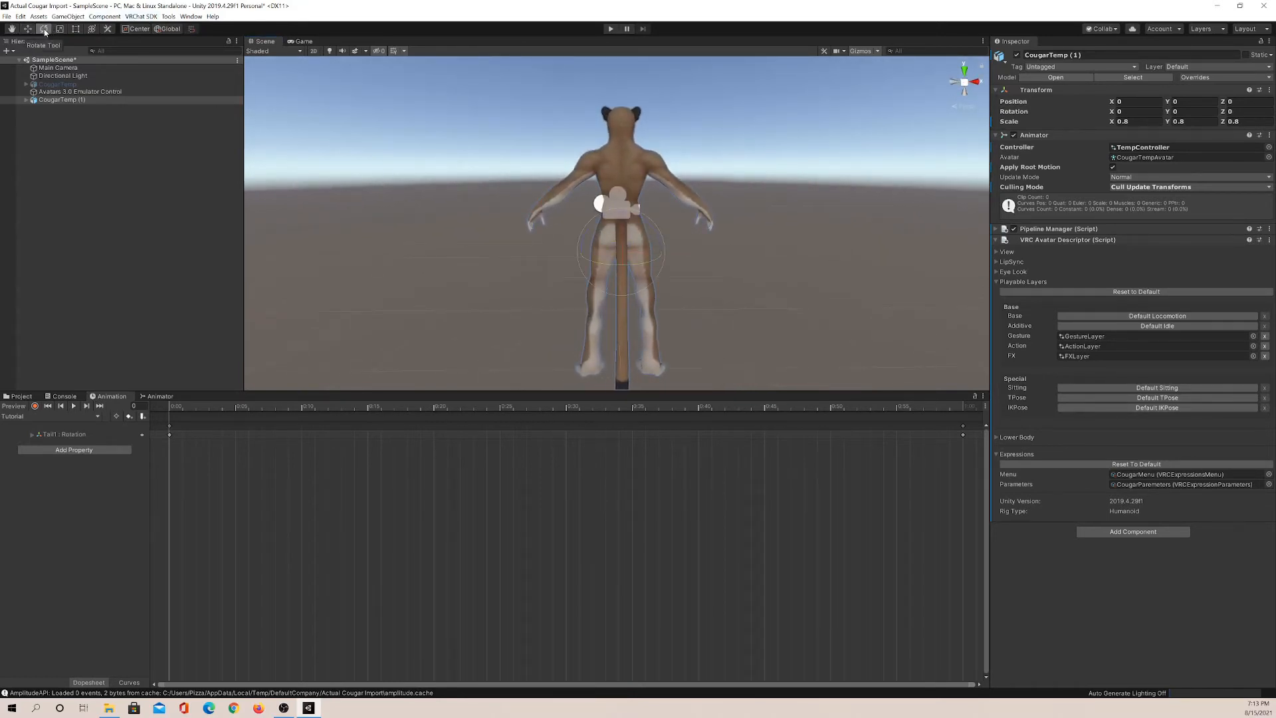
click(135, 29)
click(35, 405)
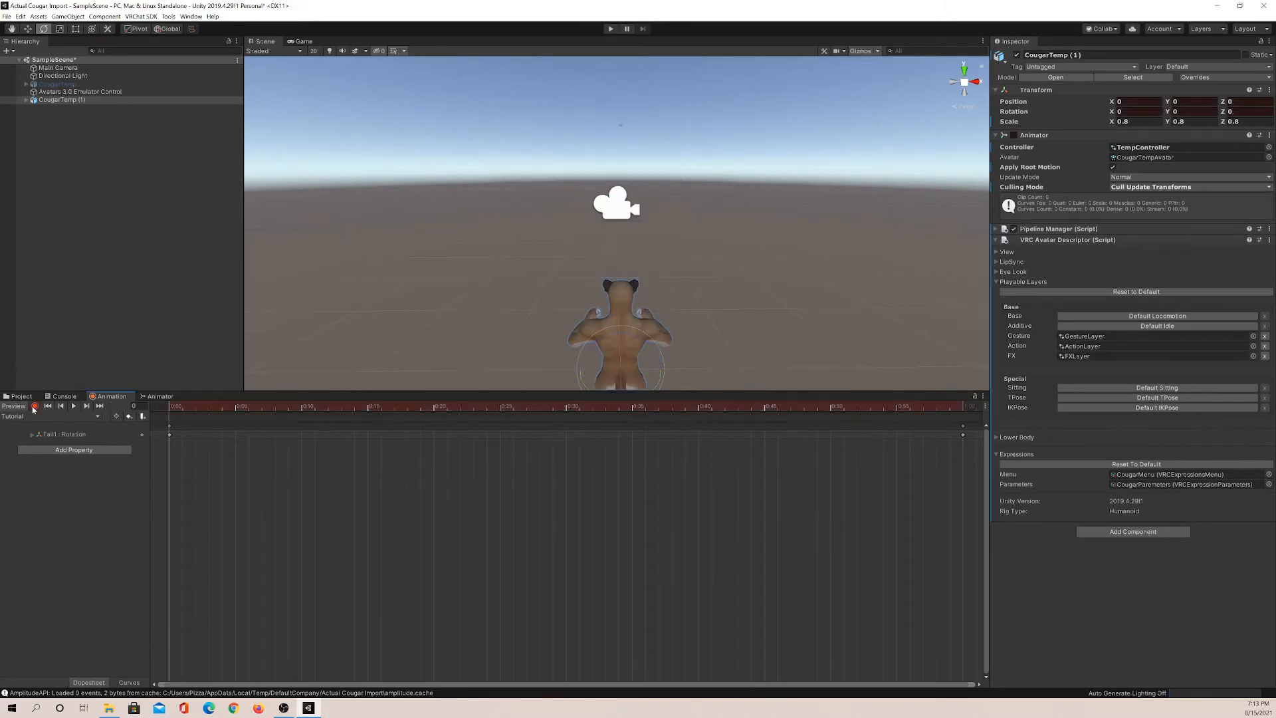
scroll(459, 324, up, 3)
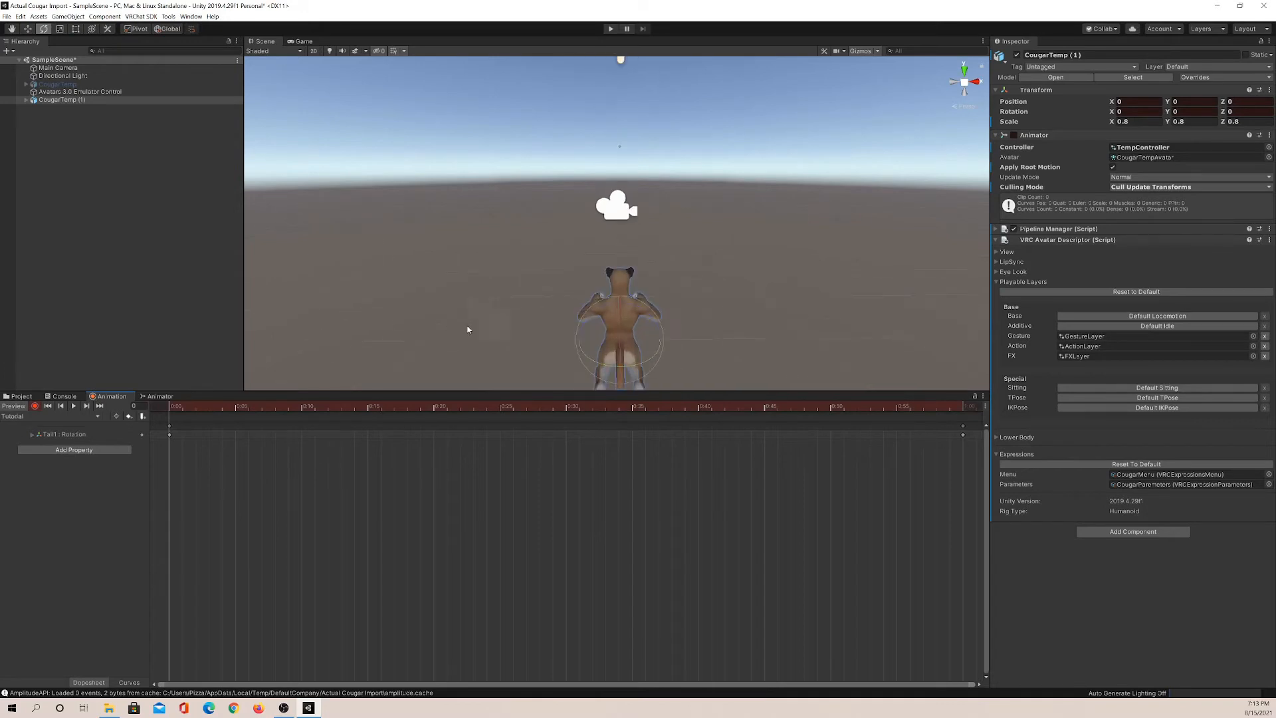
middle_drag(468, 326, 455, 220)
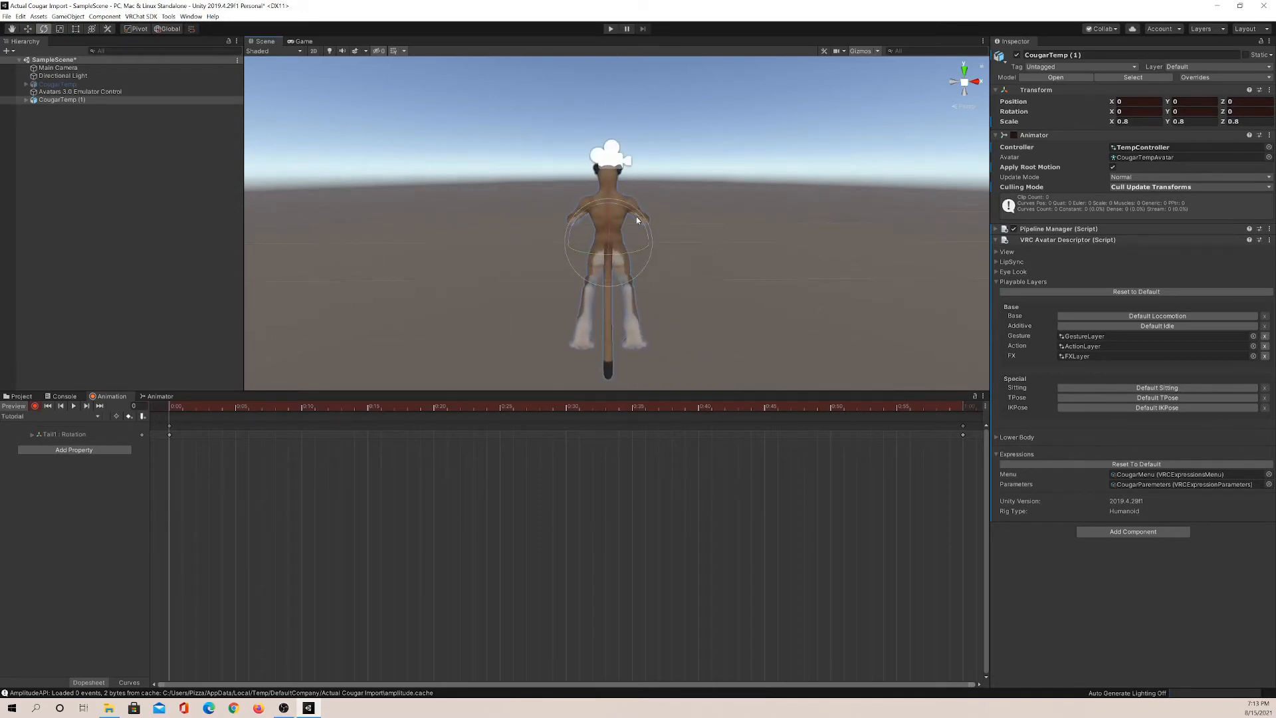
Rotate the whole avatar about -5° on Z while recording and try to undo the rotation
drag(637, 221, 642, 226)
key(ctrl+z)
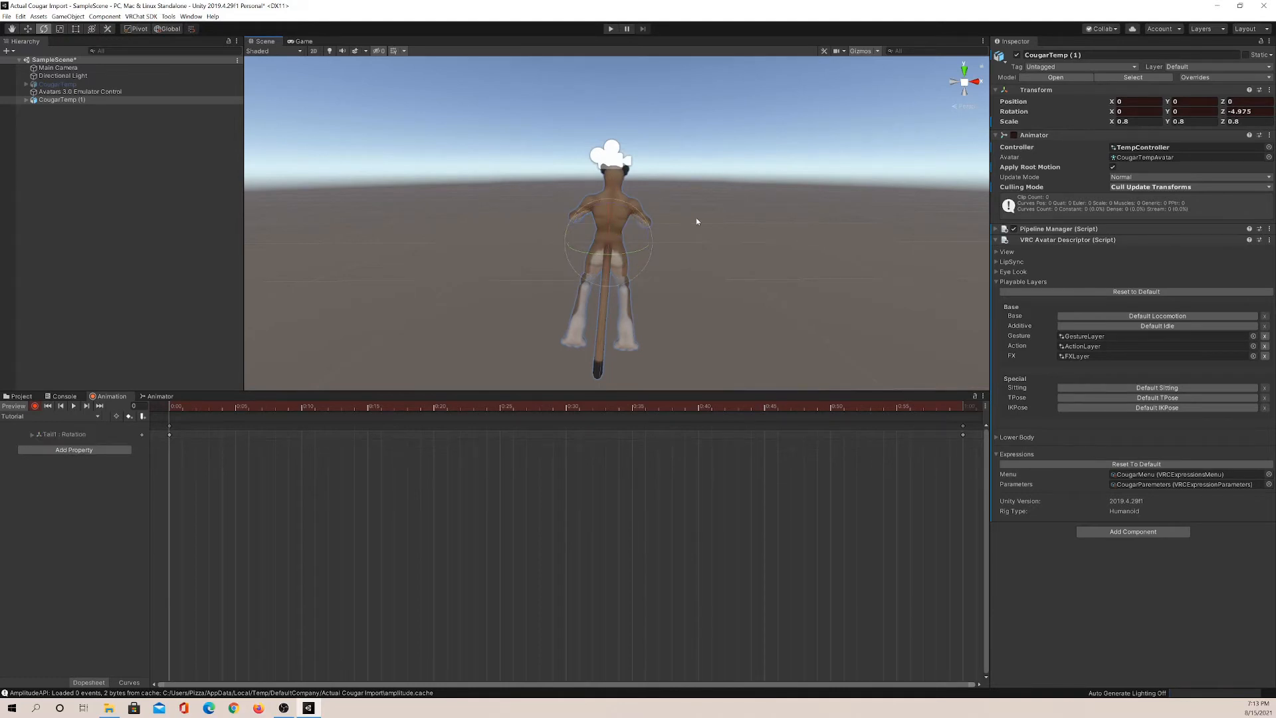
key(ctrl+z)
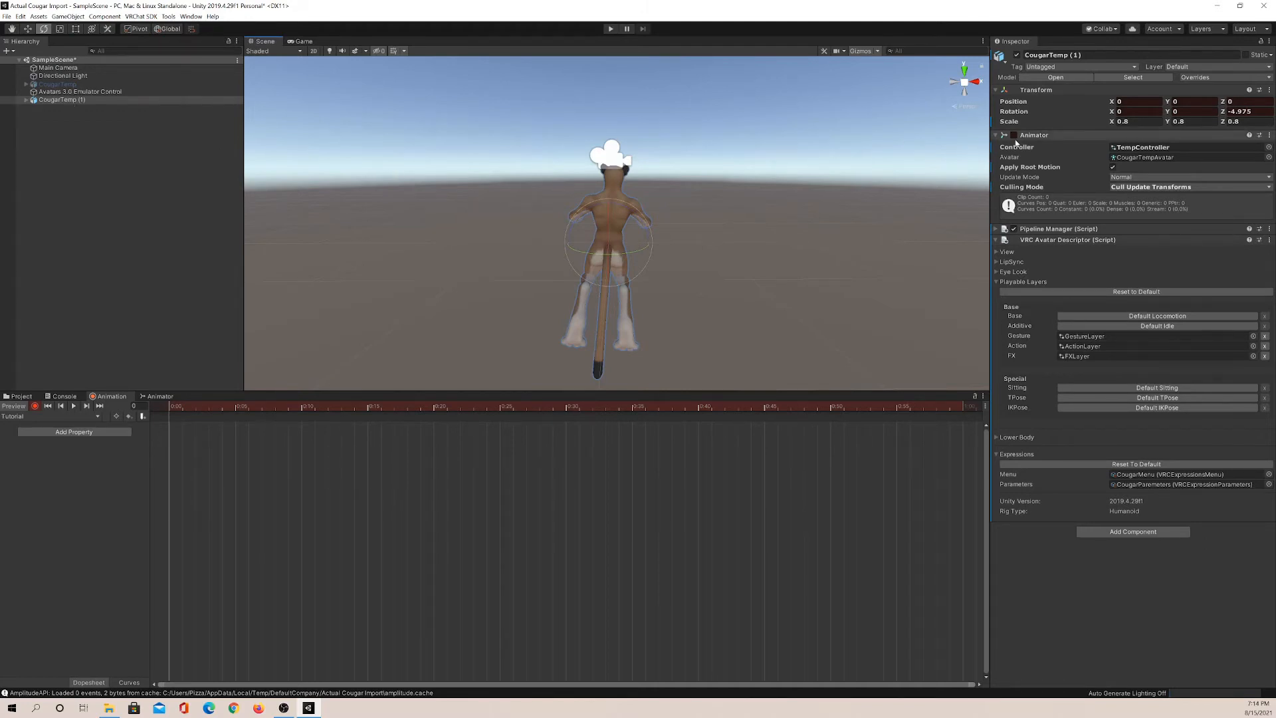
Set the avatar's Z rotation to 0 and delete its recorded Rotation property from the Tutorial clip
click(1240, 111)
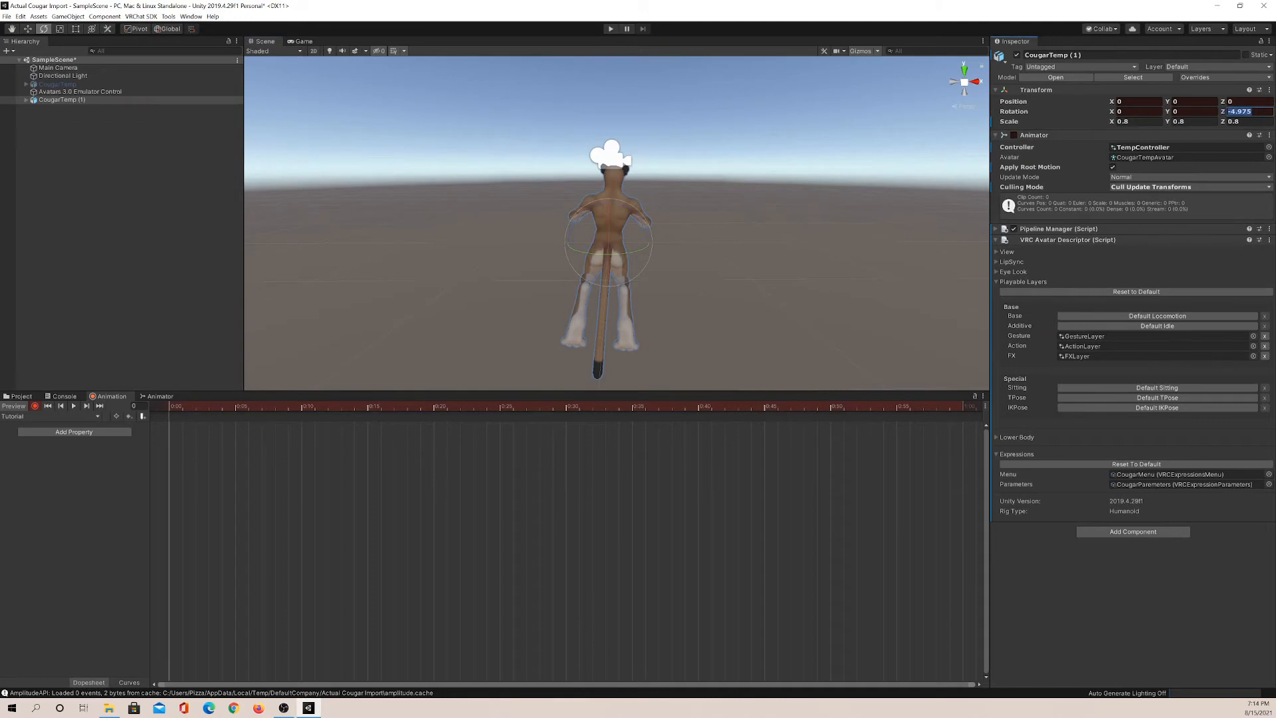
text(0)
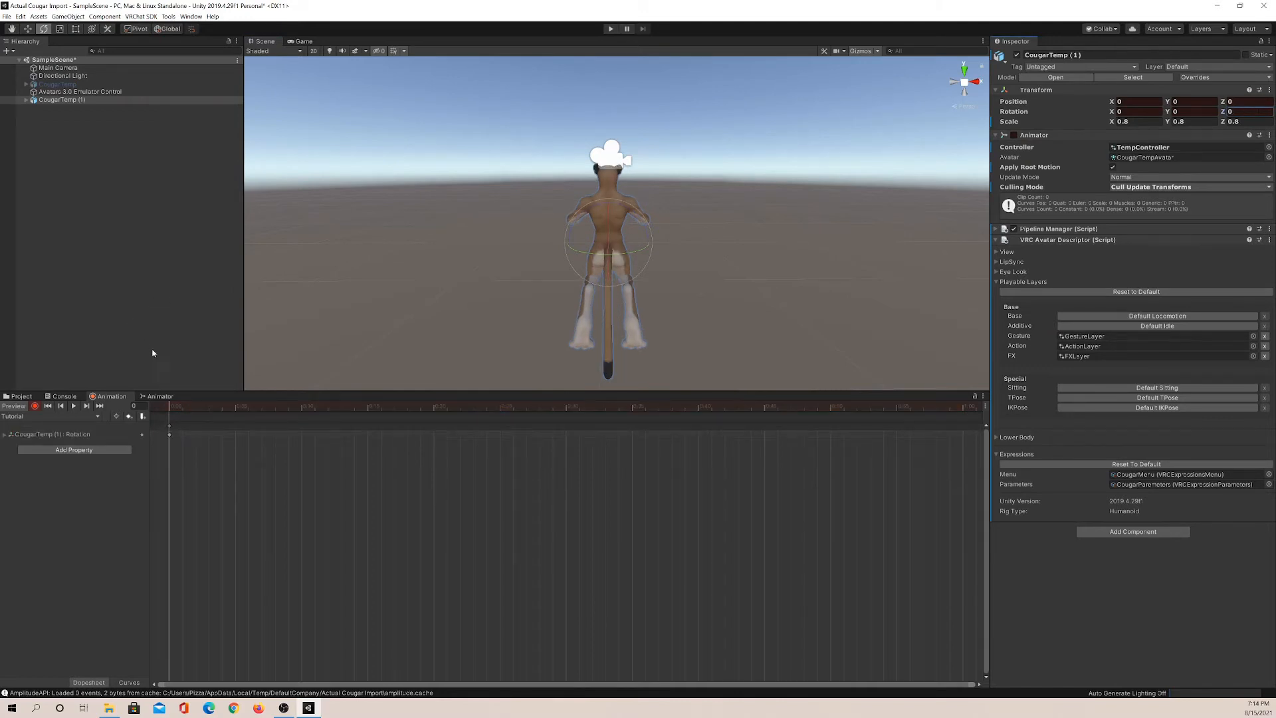
click(42, 436)
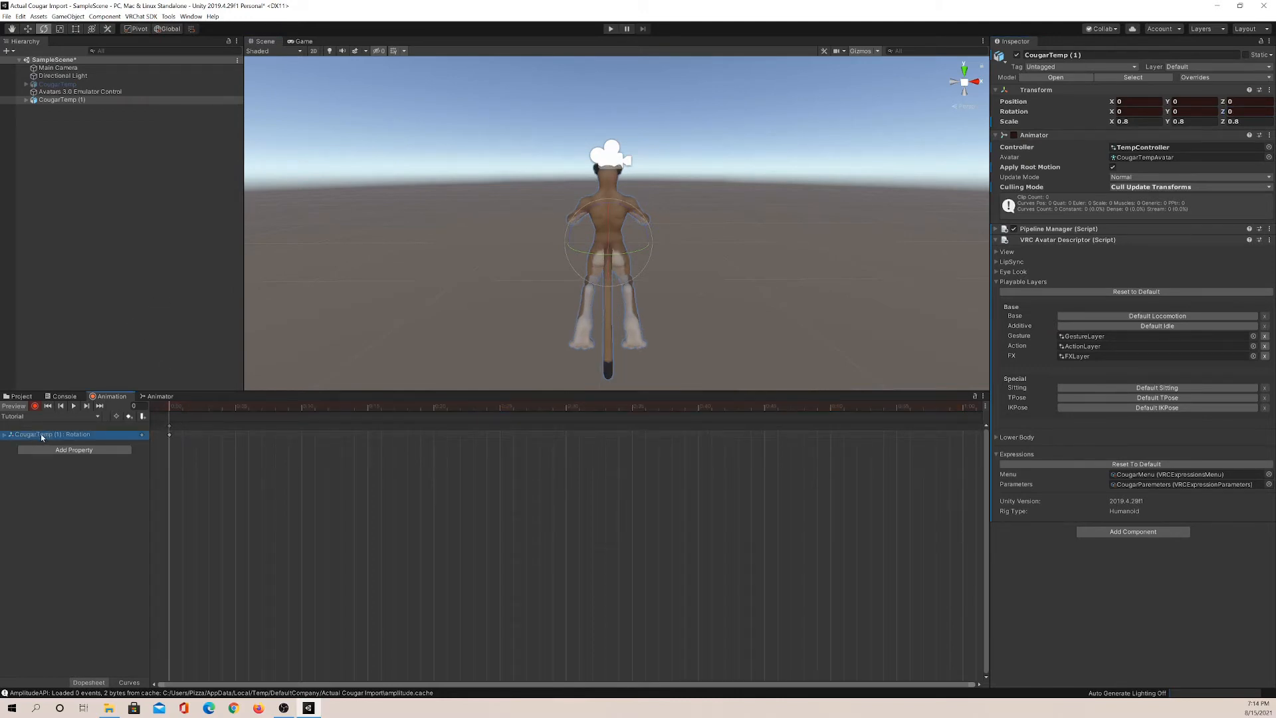
key(Delete)
click(78, 431)
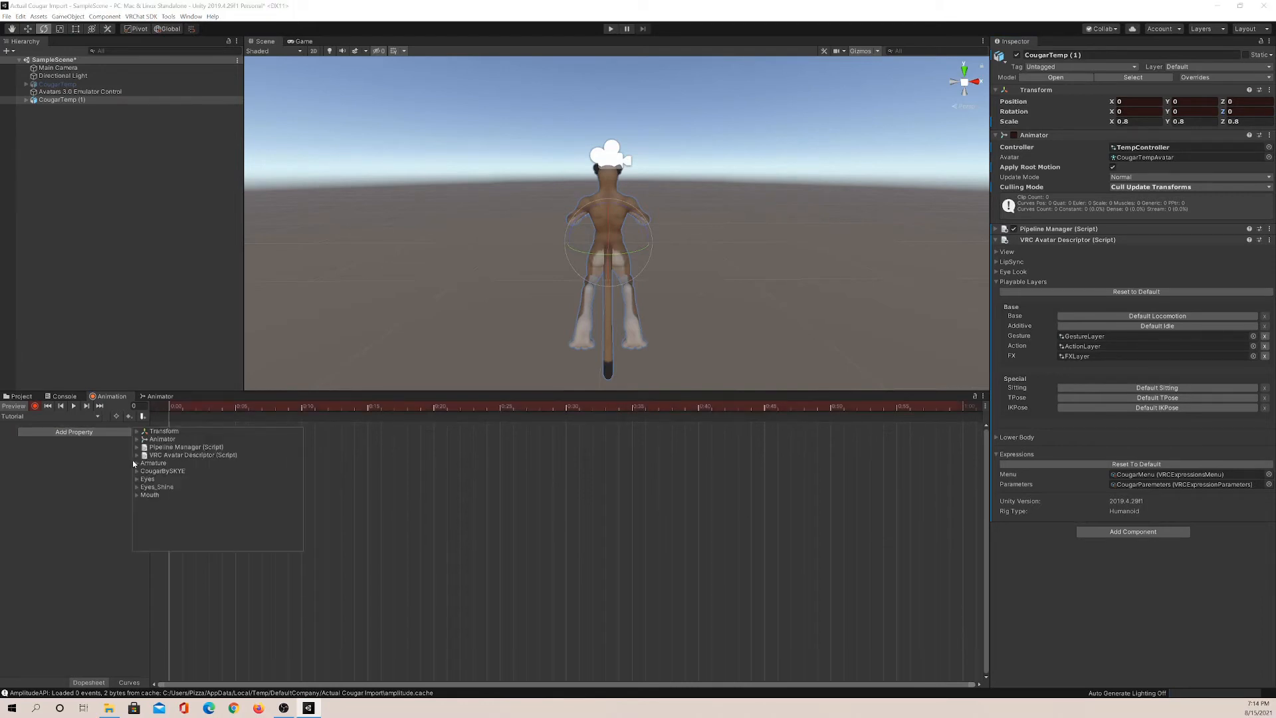
click(59, 550)
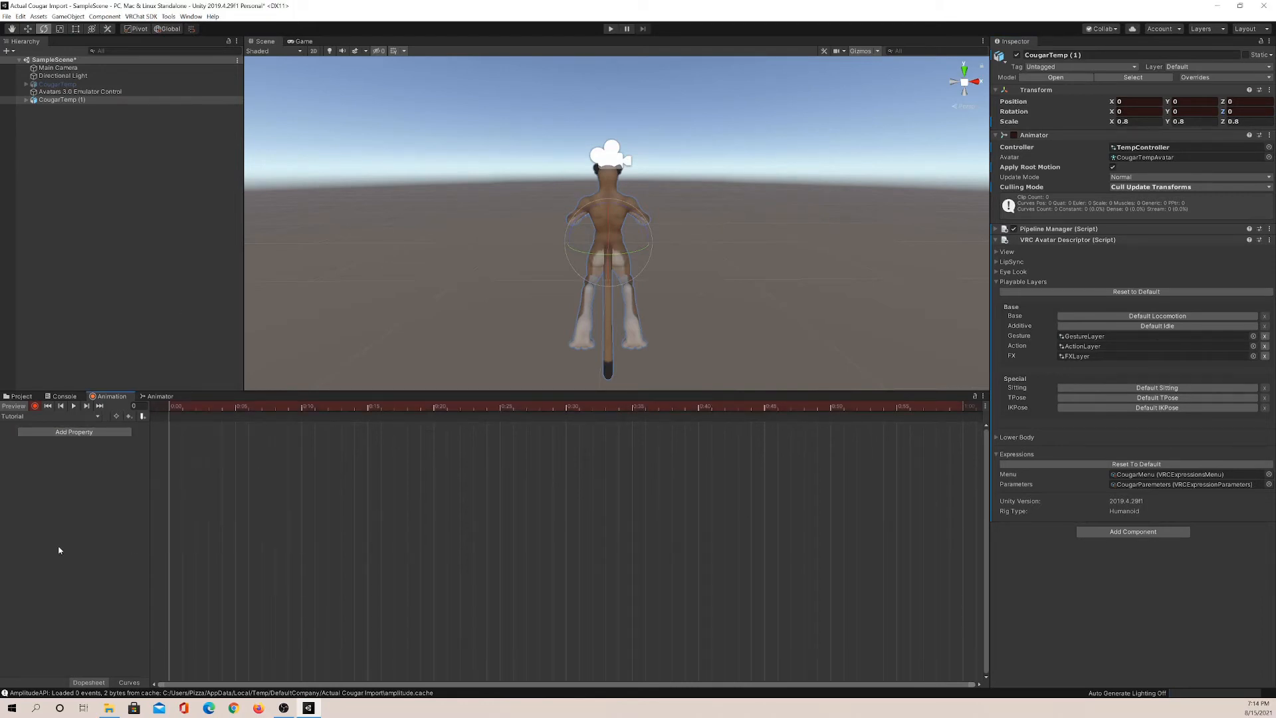
Select the Tail1 bone under Armature, Root and Pelvis, and record it at frame 0 rotated to about -43.7, -22.2, 207.1
click(27, 100)
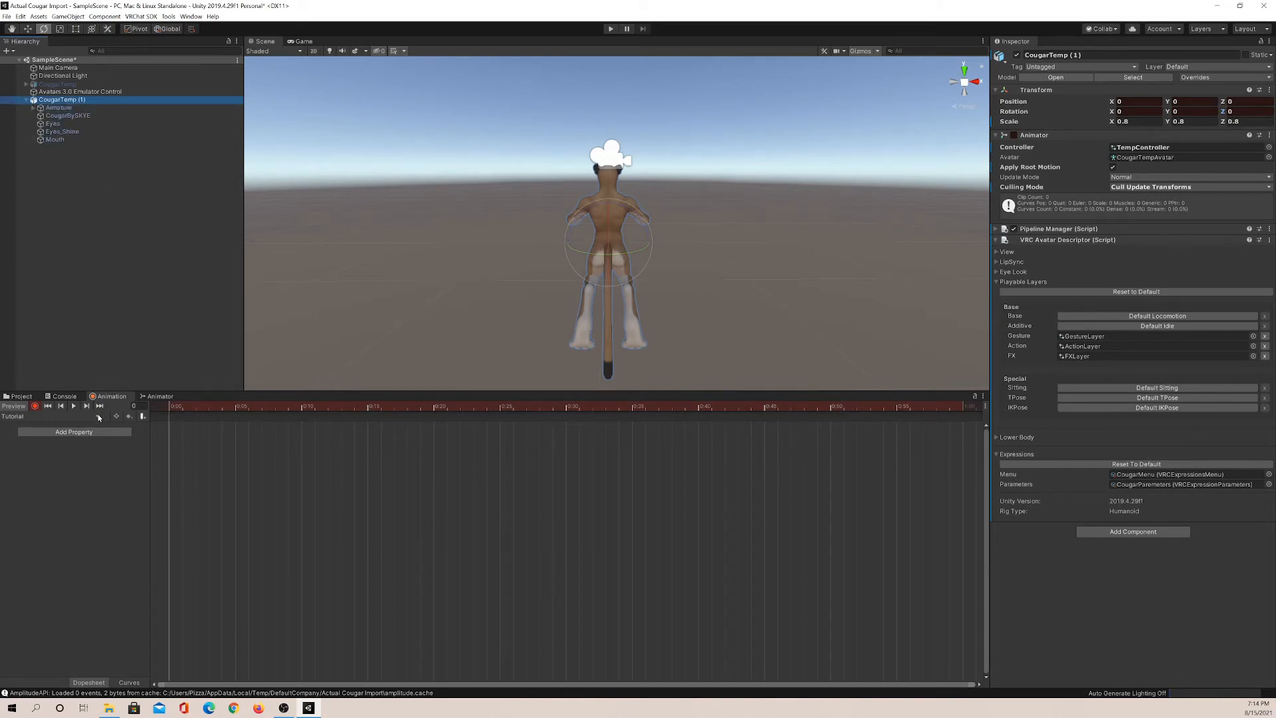
click(34, 107)
click(40, 116)
click(47, 124)
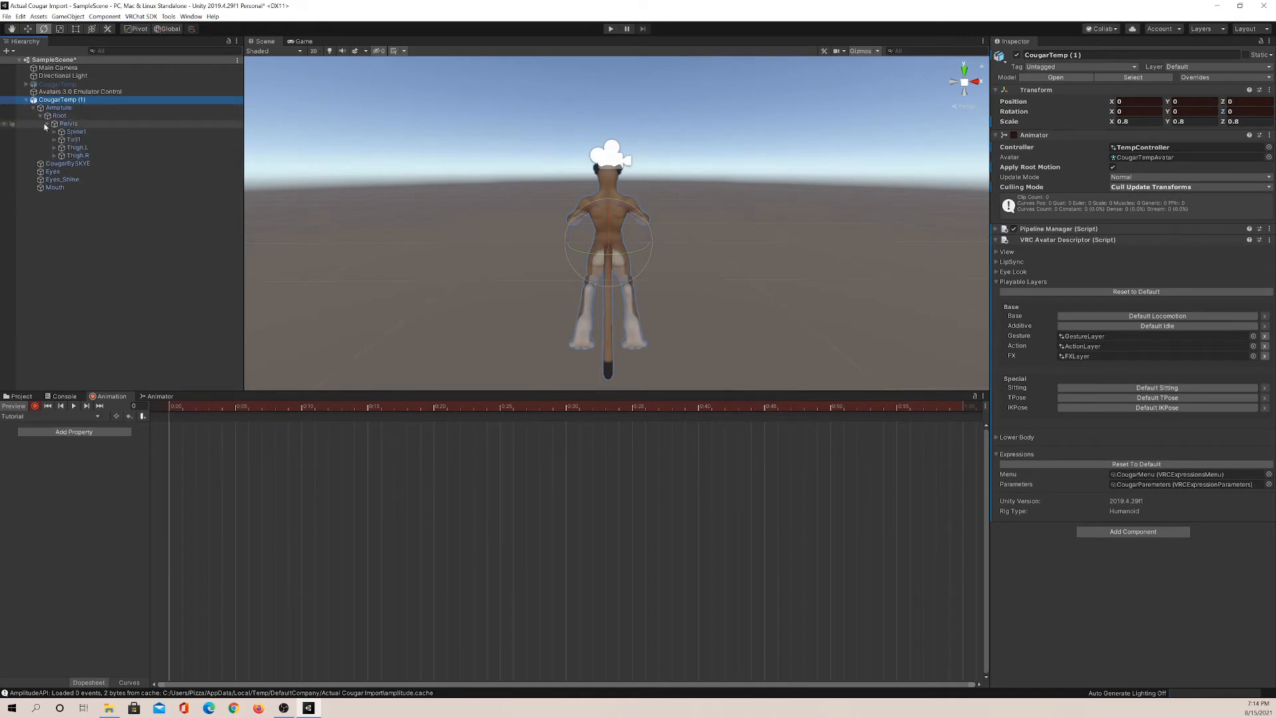
click(54, 139)
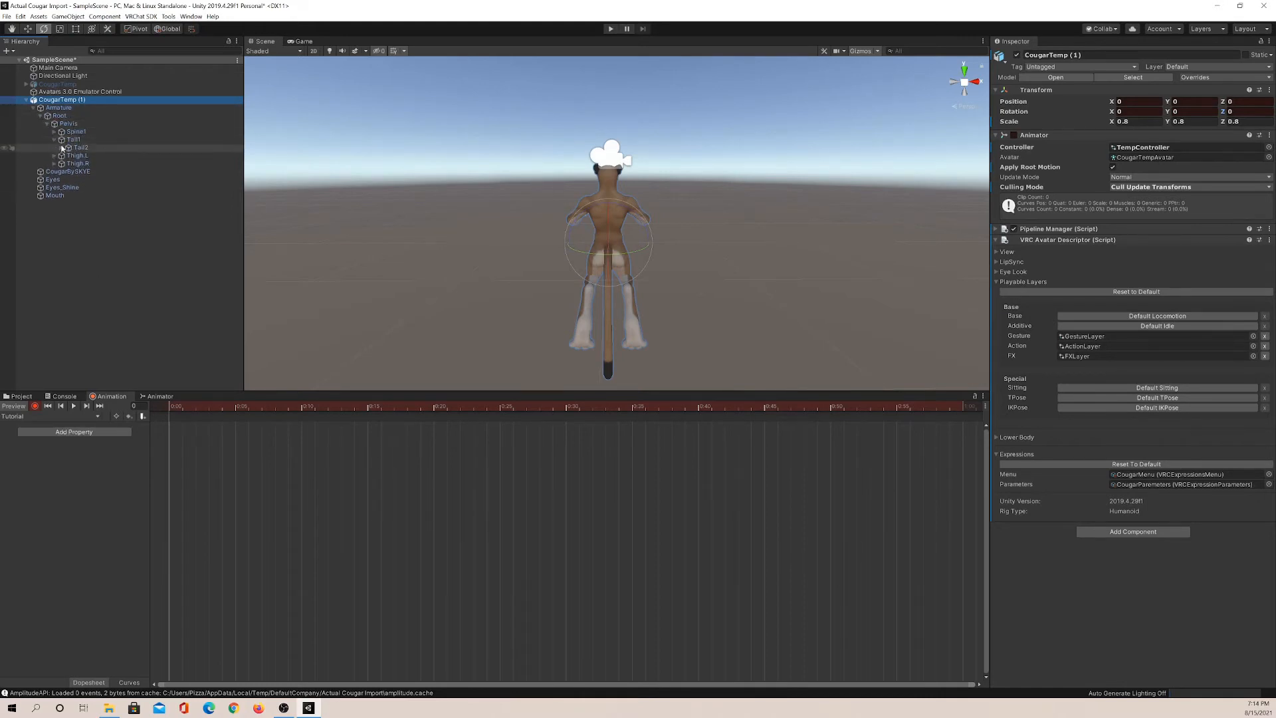
click(66, 141)
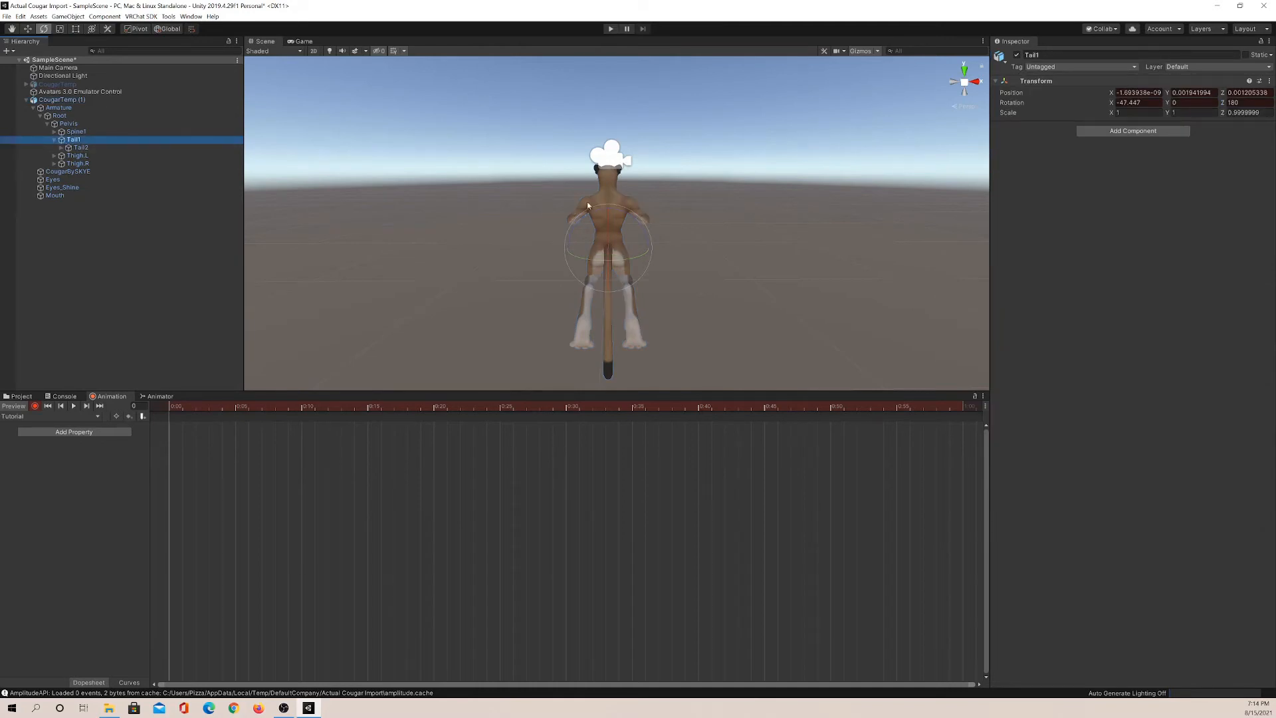
drag(628, 215, 646, 234)
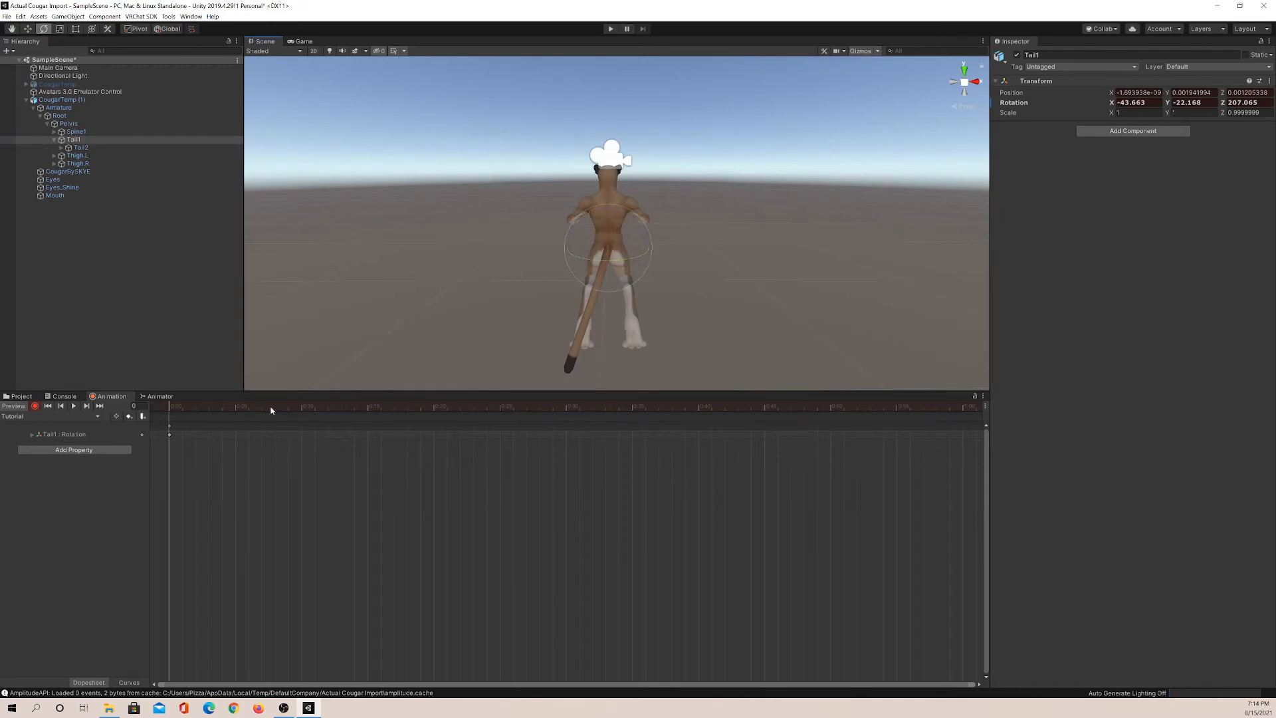
Record Tail1 swung to the opposite side, about -43.2, 23.4, 151.4, at frame 30 and copy the first keyframe to frame 60
click(567, 410)
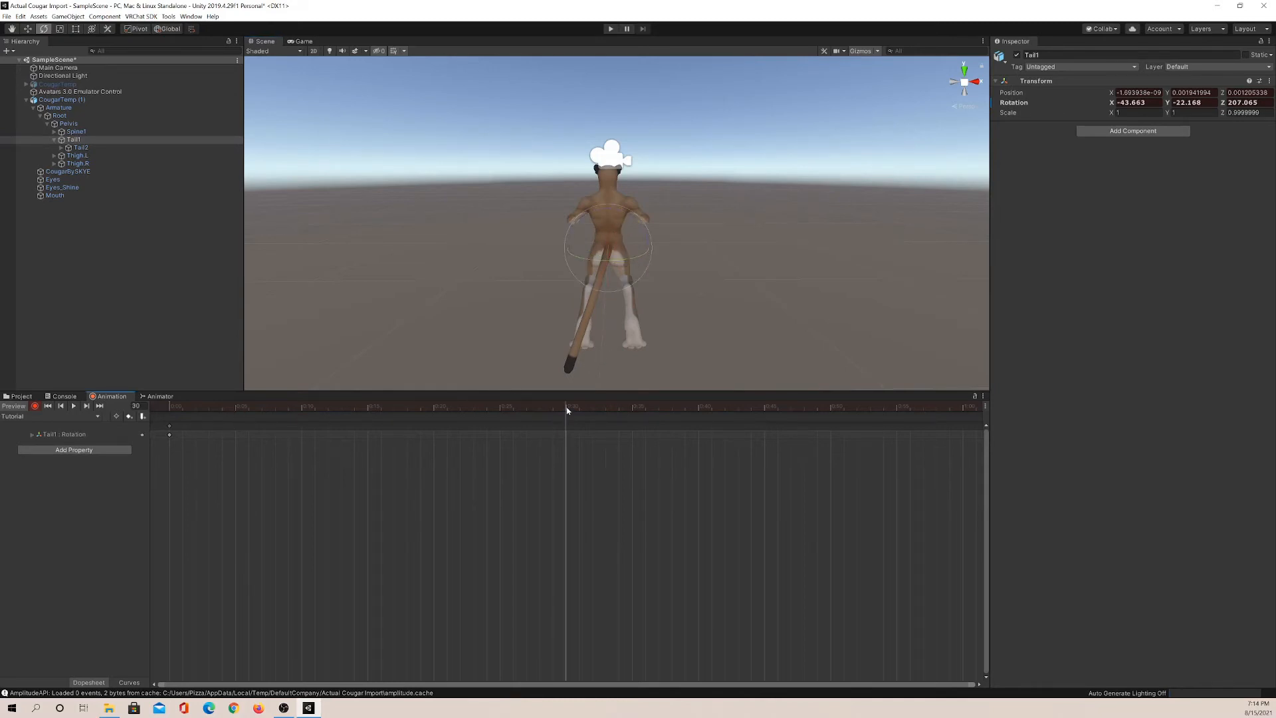
drag(635, 214, 581, 205)
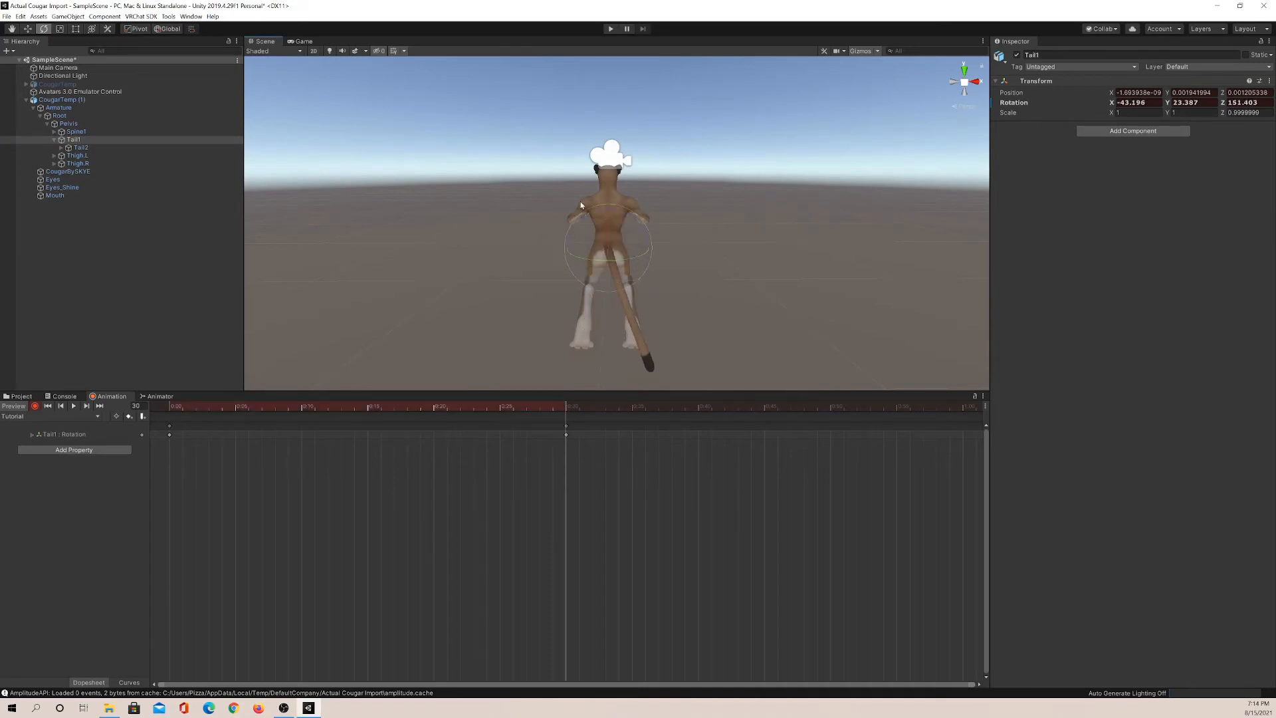
click(170, 434)
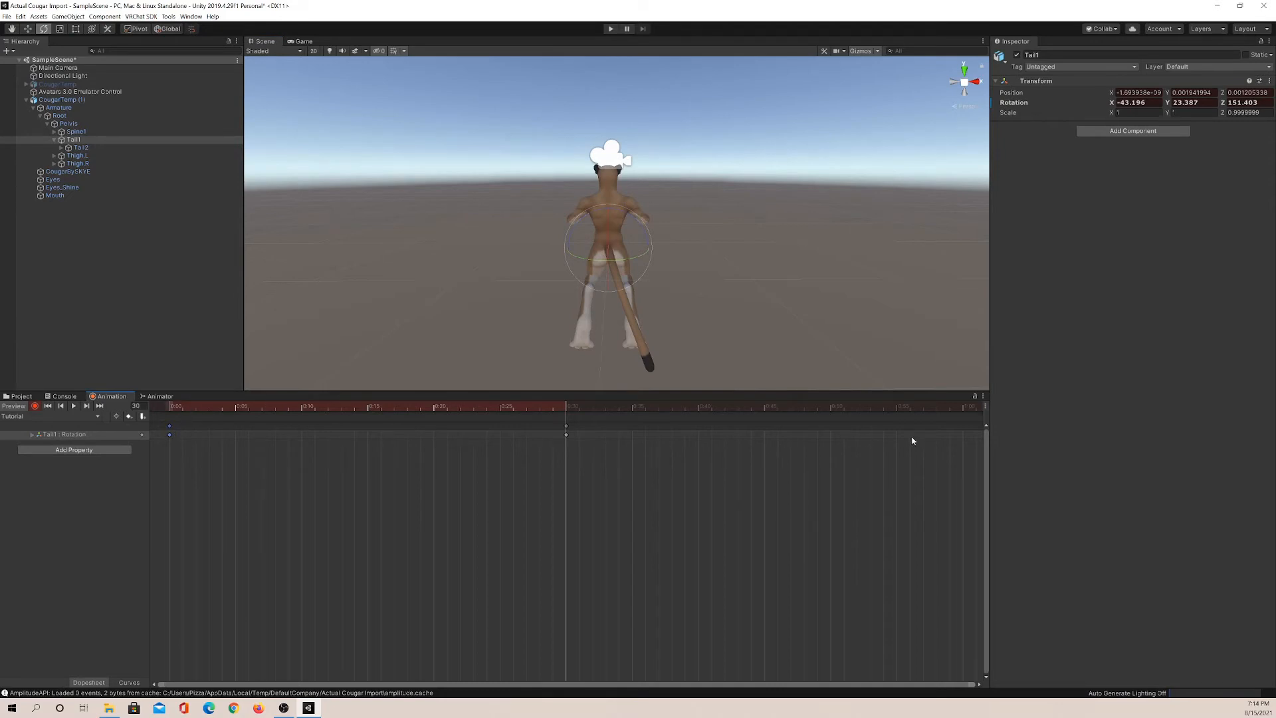
scroll(900, 459, down, 1)
scroll(894, 456, down, 1)
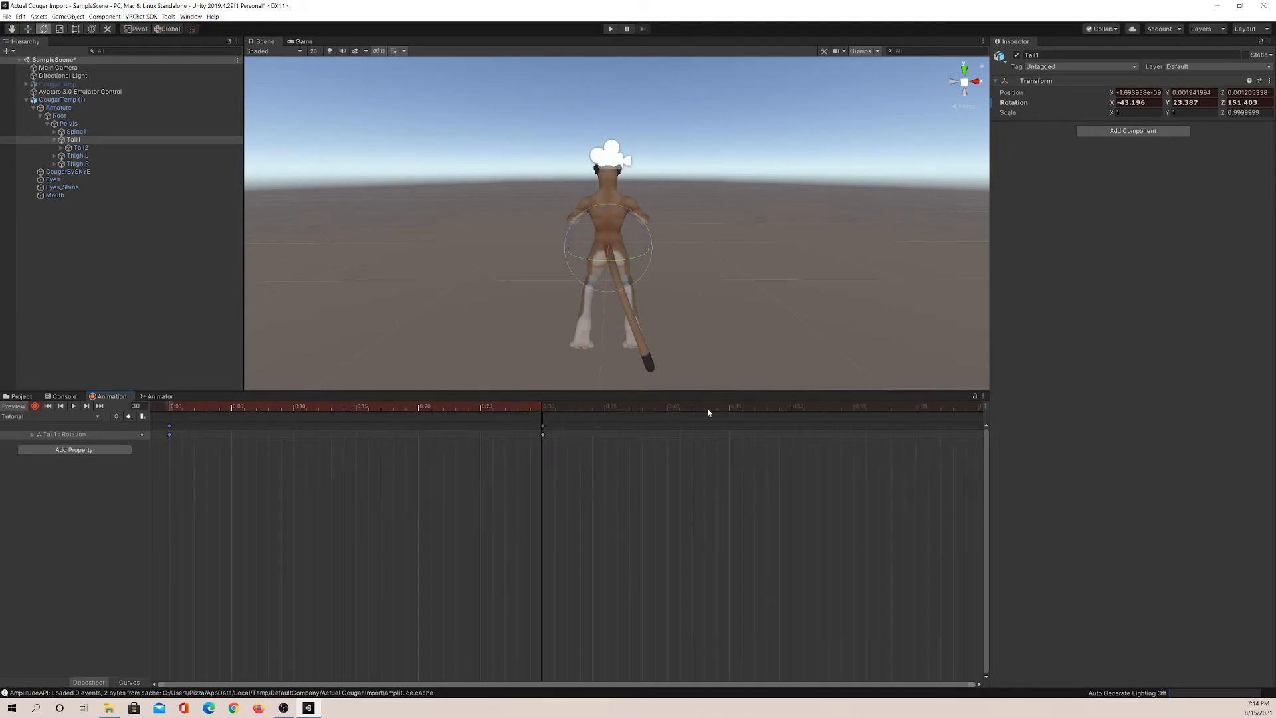
drag(708, 413, 912, 468)
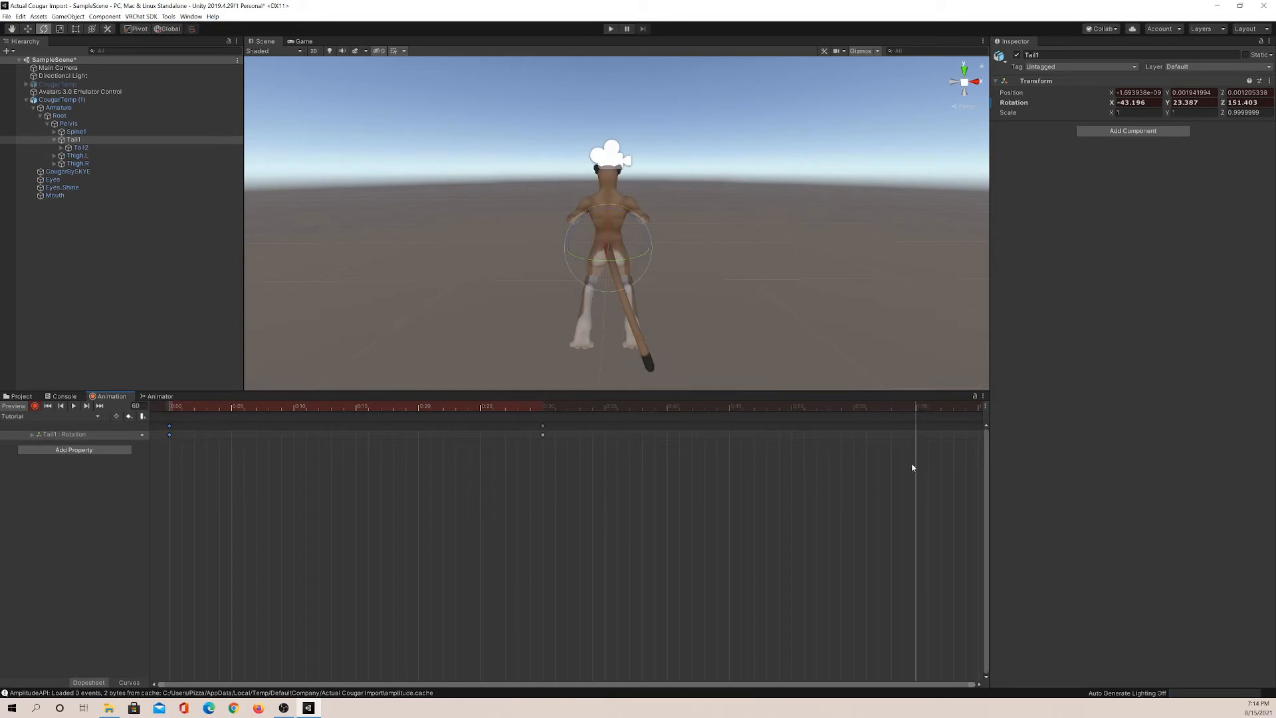
key(ctrl+v)
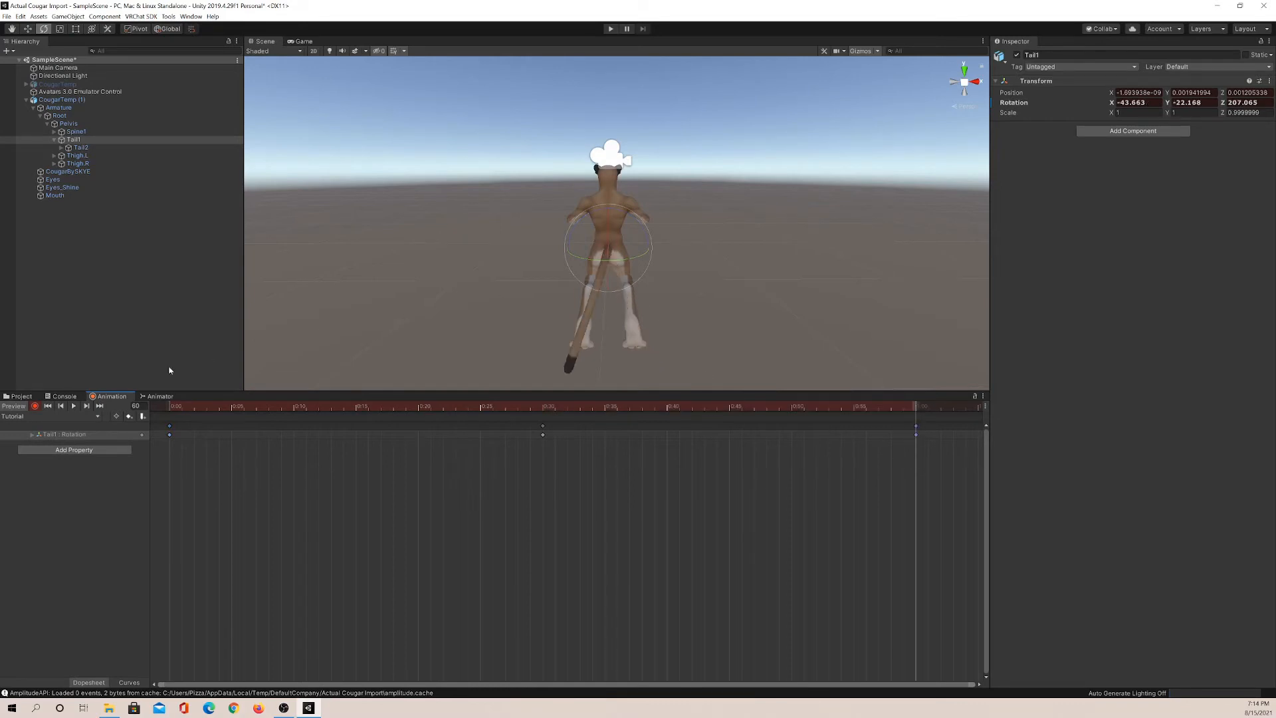
Stop recording, play the Tutorial clip from the start to preview the tail swing, and return it to frame 0
click(47, 406)
click(34, 406)
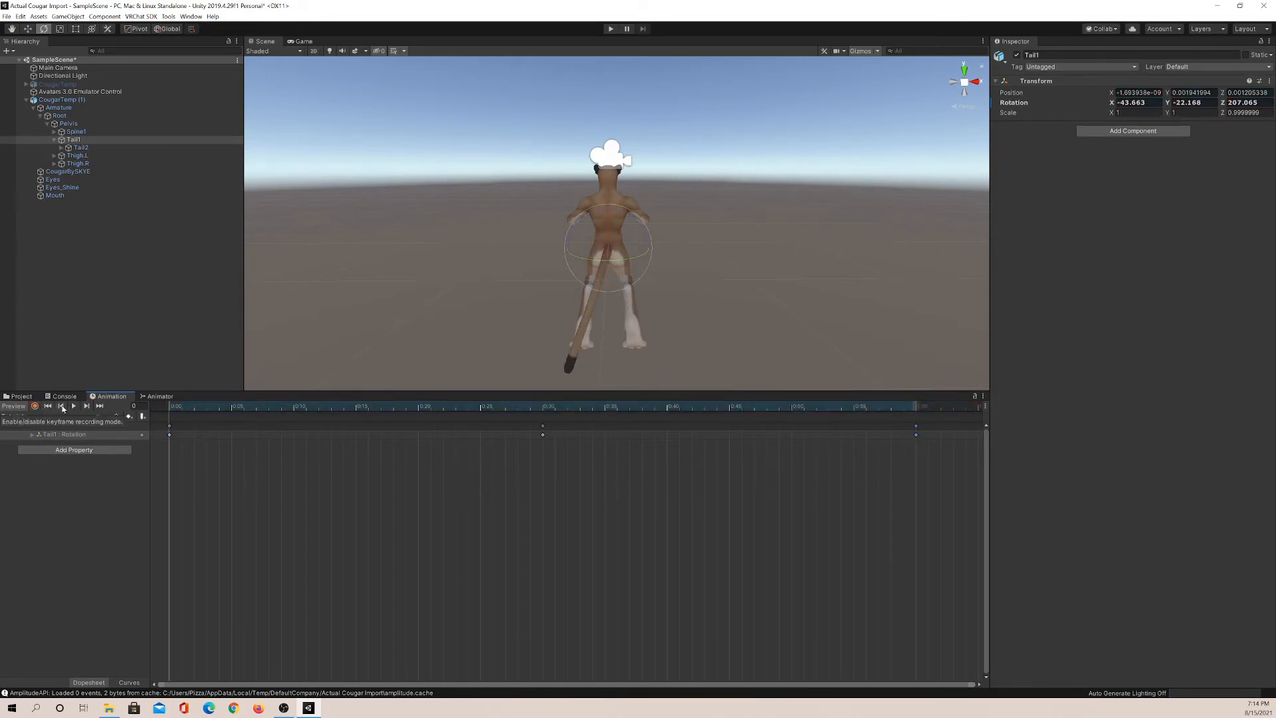
click(73, 406)
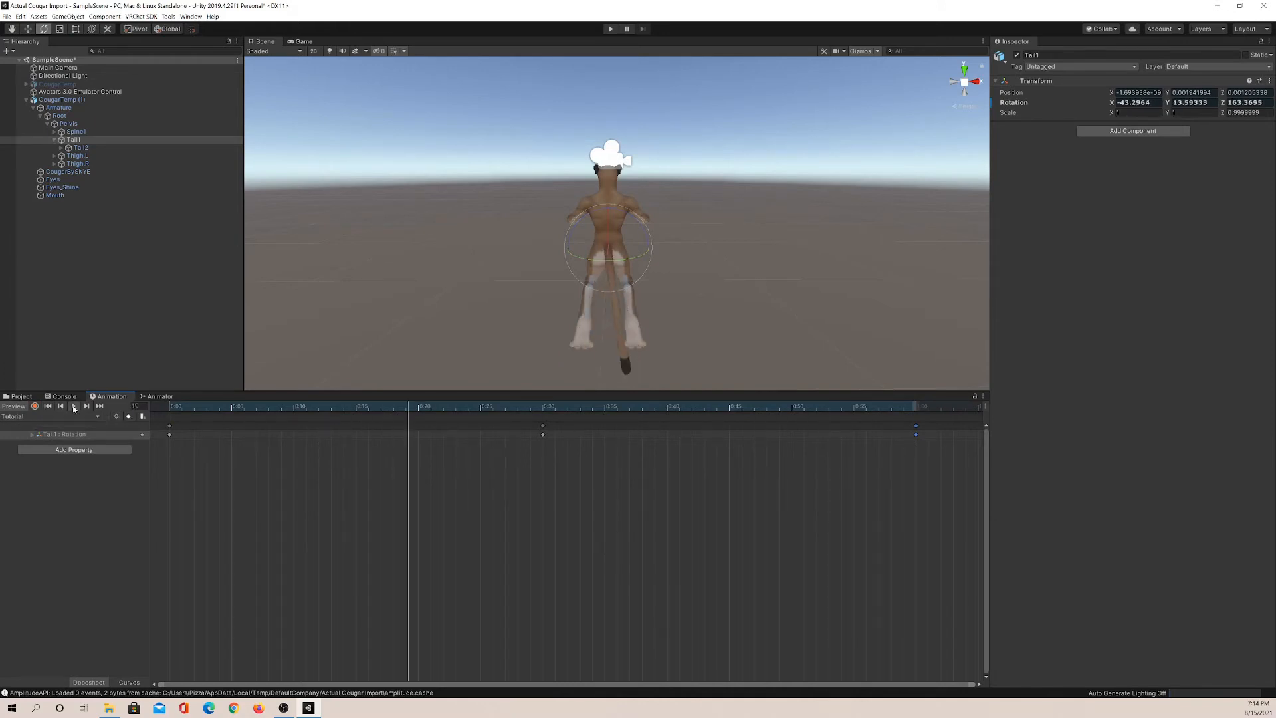
click(74, 407)
click(47, 406)
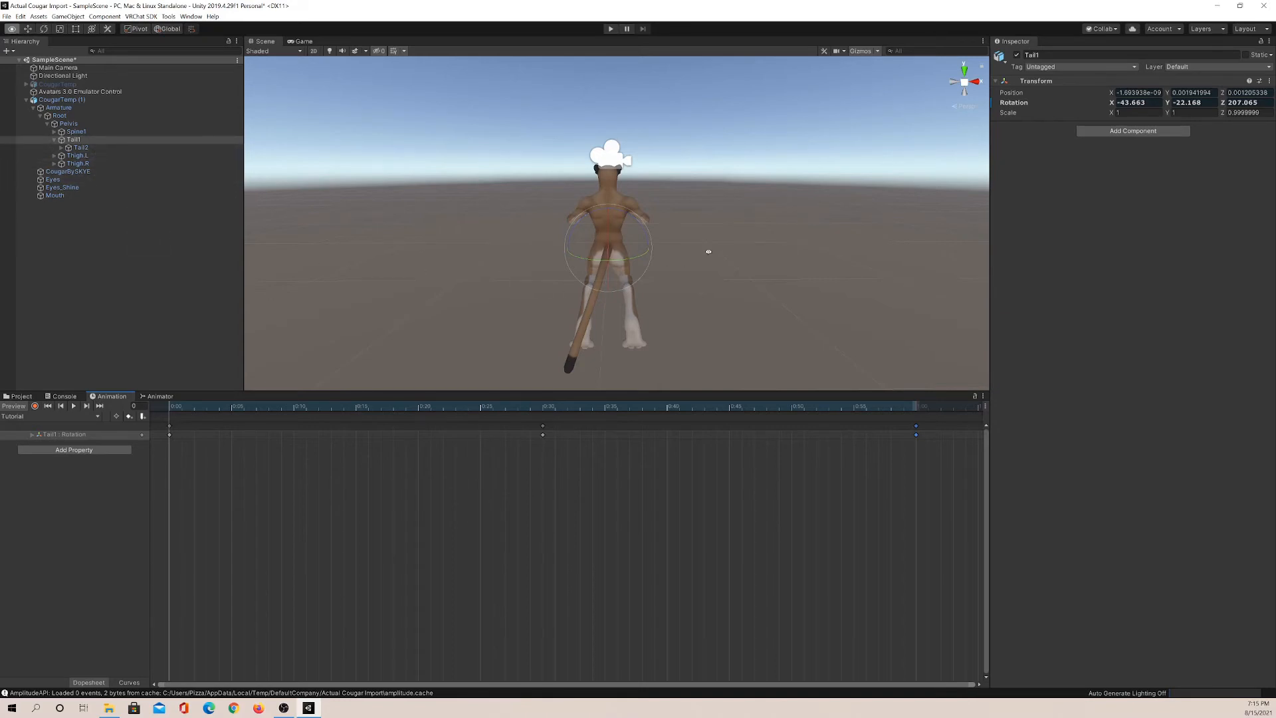
alt+drag(709, 250, 676, 248)
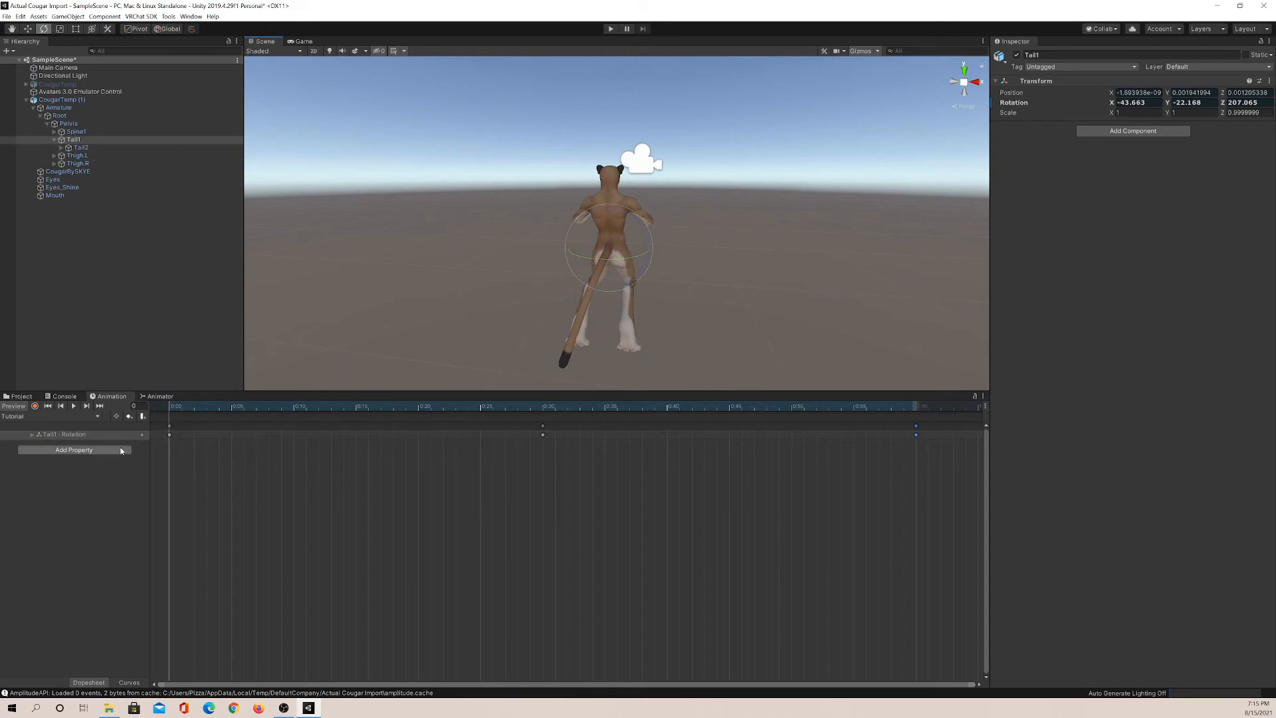
Delete the duplicate avatar CougarTemp (1) and reactivate the original CougarTemp
click(122, 286)
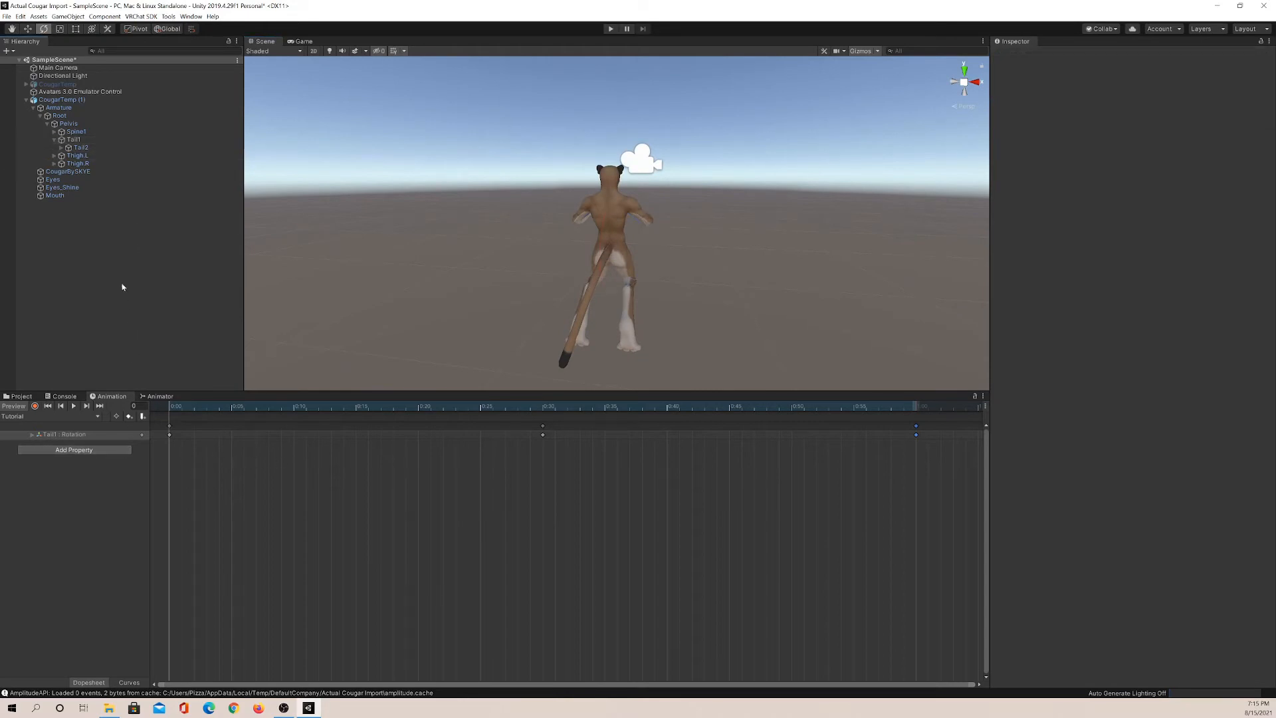
click(25, 99)
click(53, 101)
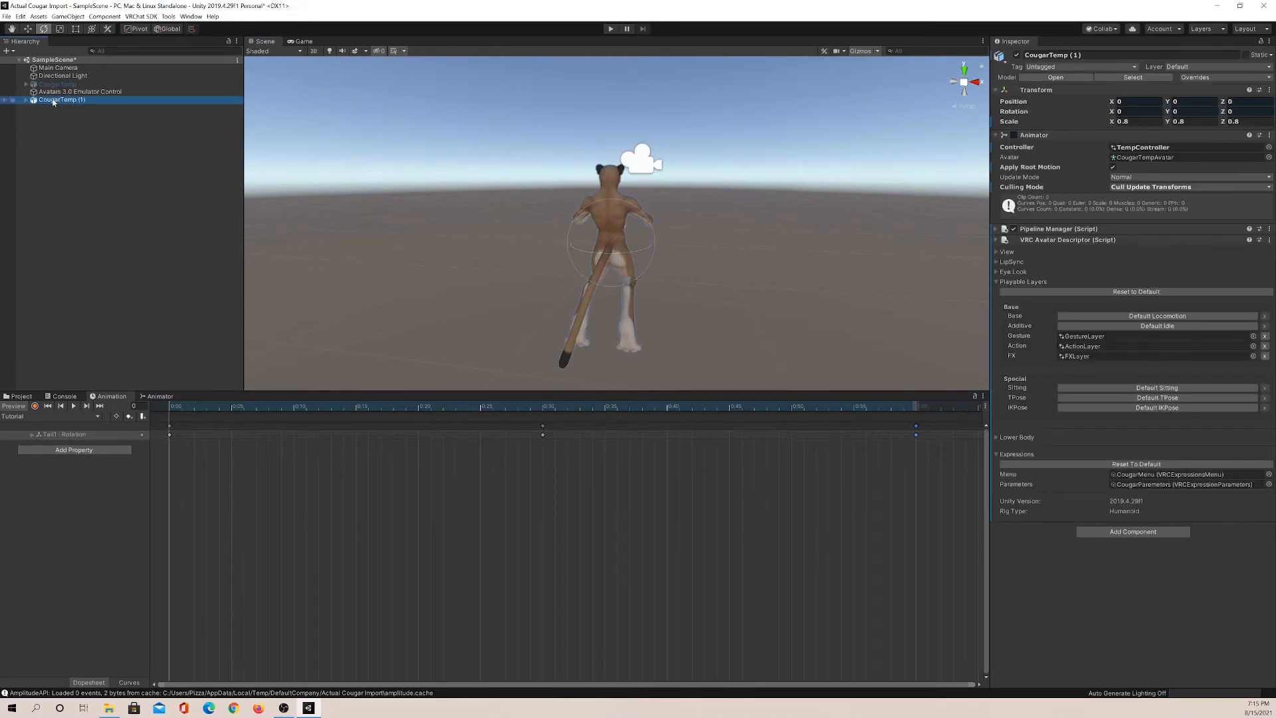
key(Delete)
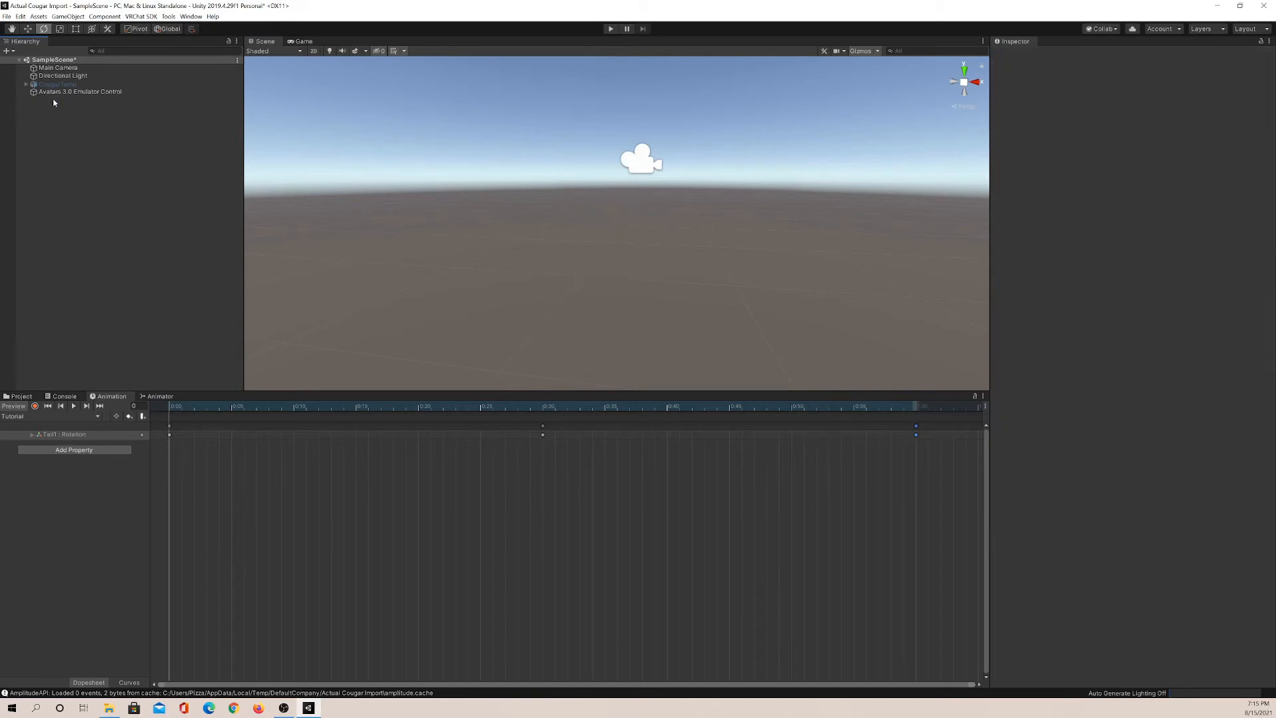
click(85, 85)
click(1016, 55)
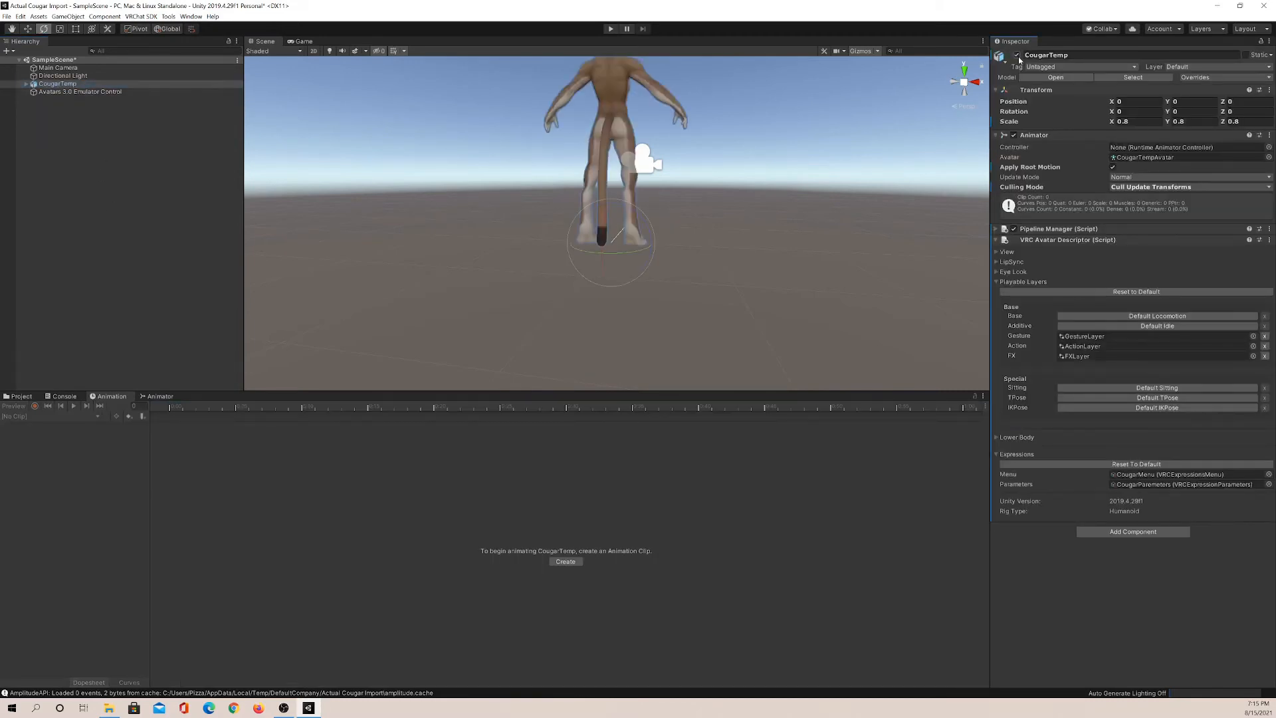
scroll(637, 178, down, 3)
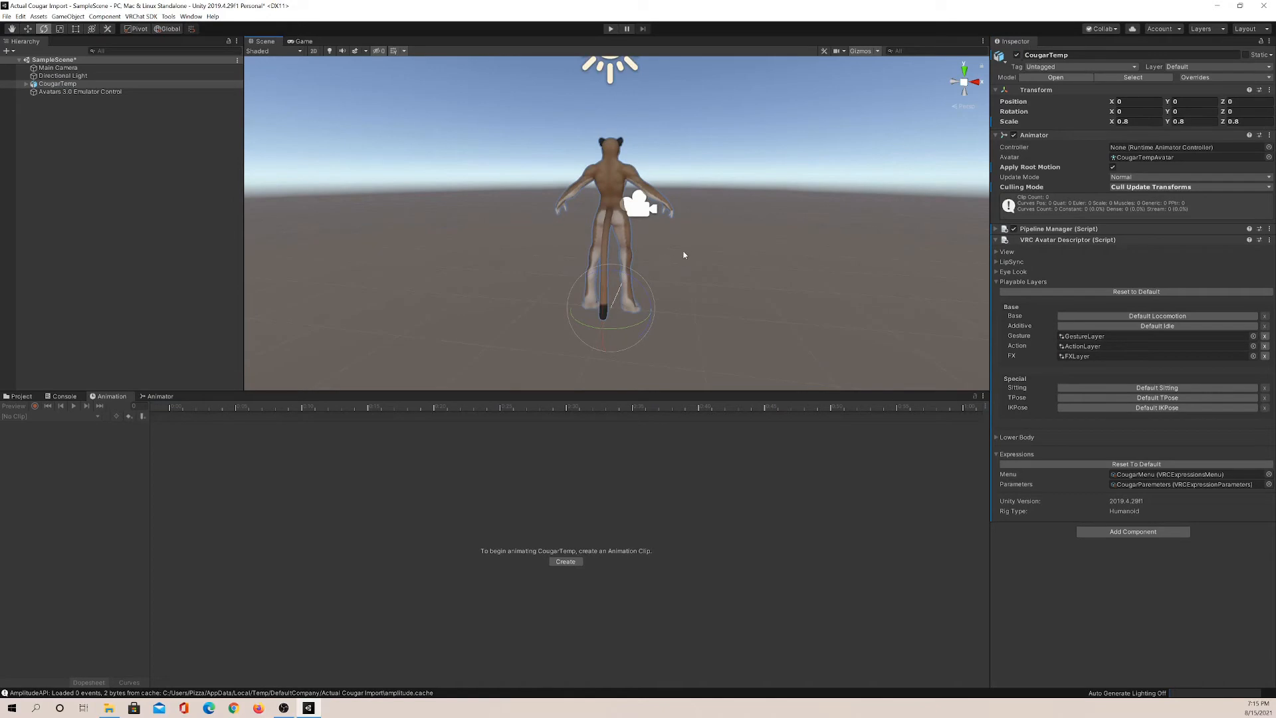
Preview the Tutorial clip from Cougar/Animations using CougarTemp as the preview model
click(21, 397)
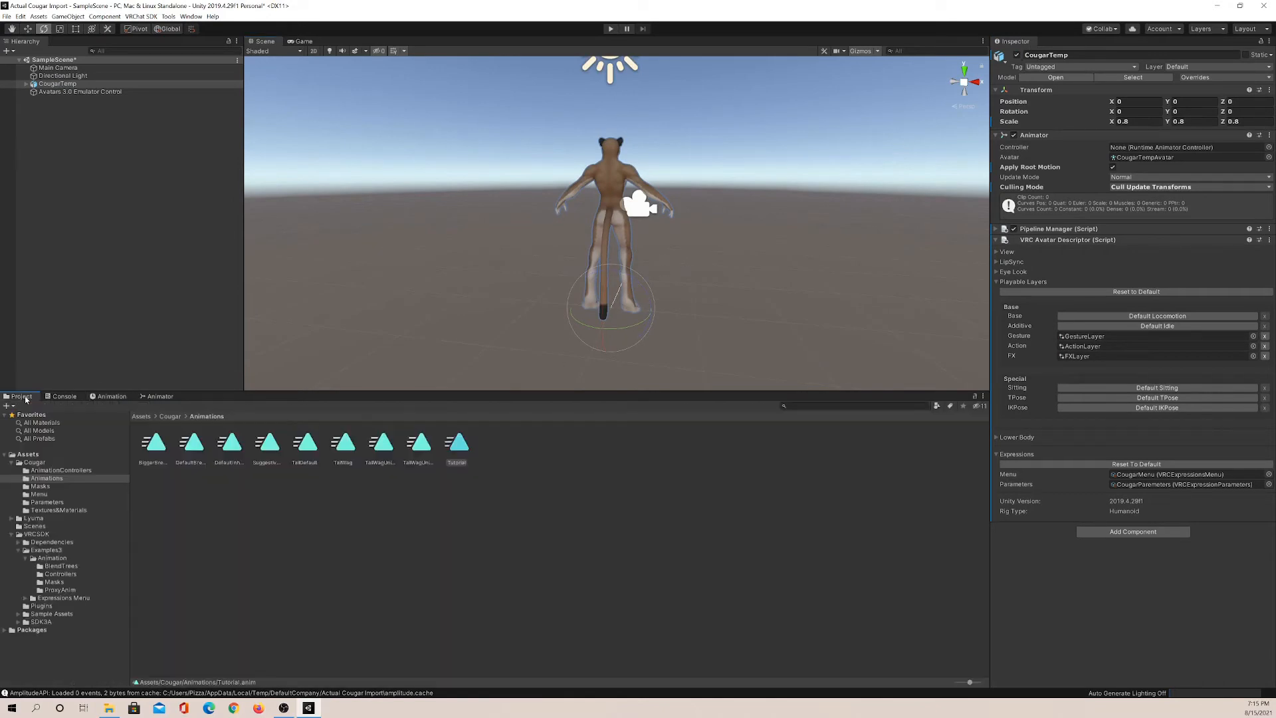
click(457, 442)
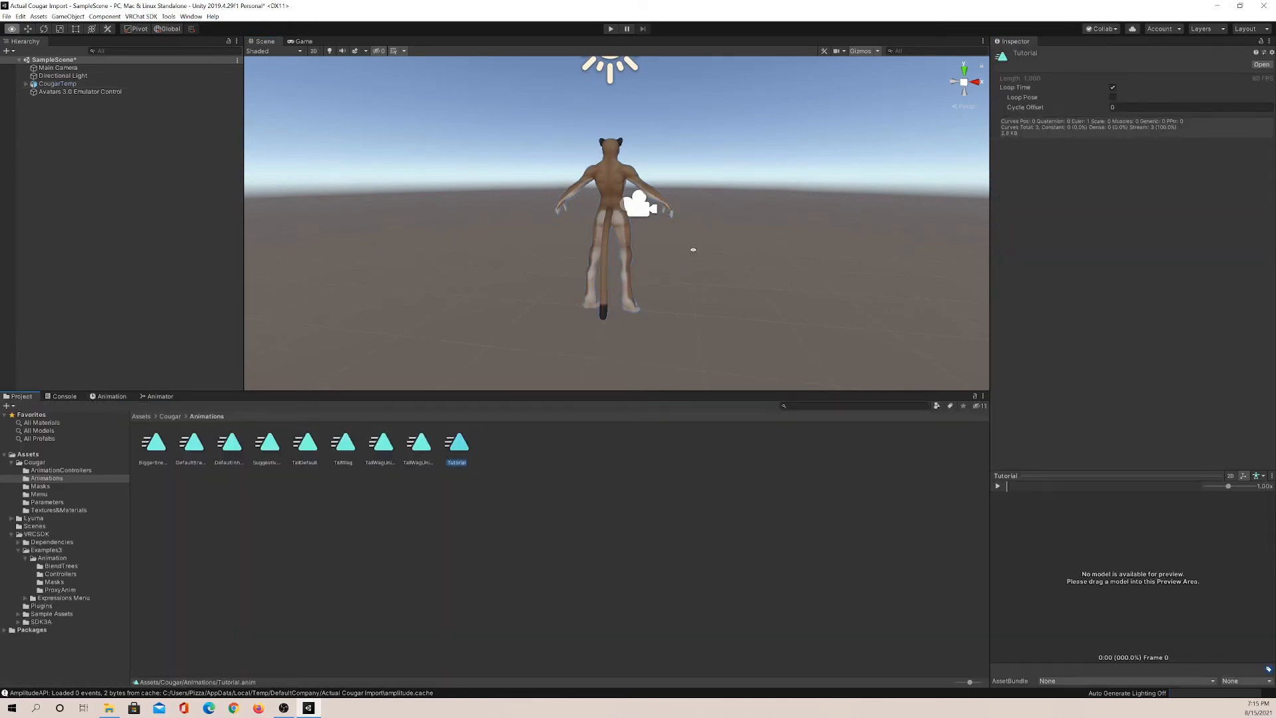
alt+drag(692, 248, 285, 233)
click(55, 83)
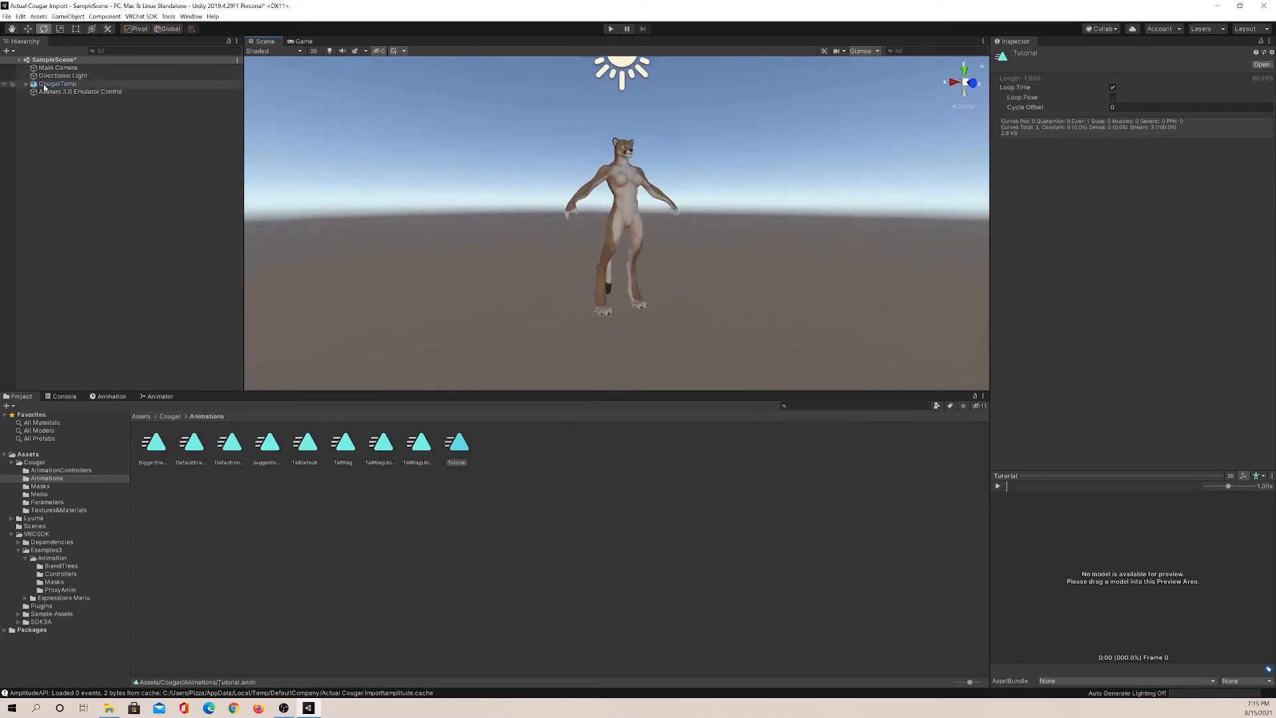
drag(55, 83, 1184, 557)
scroll(1061, 585, up, 5)
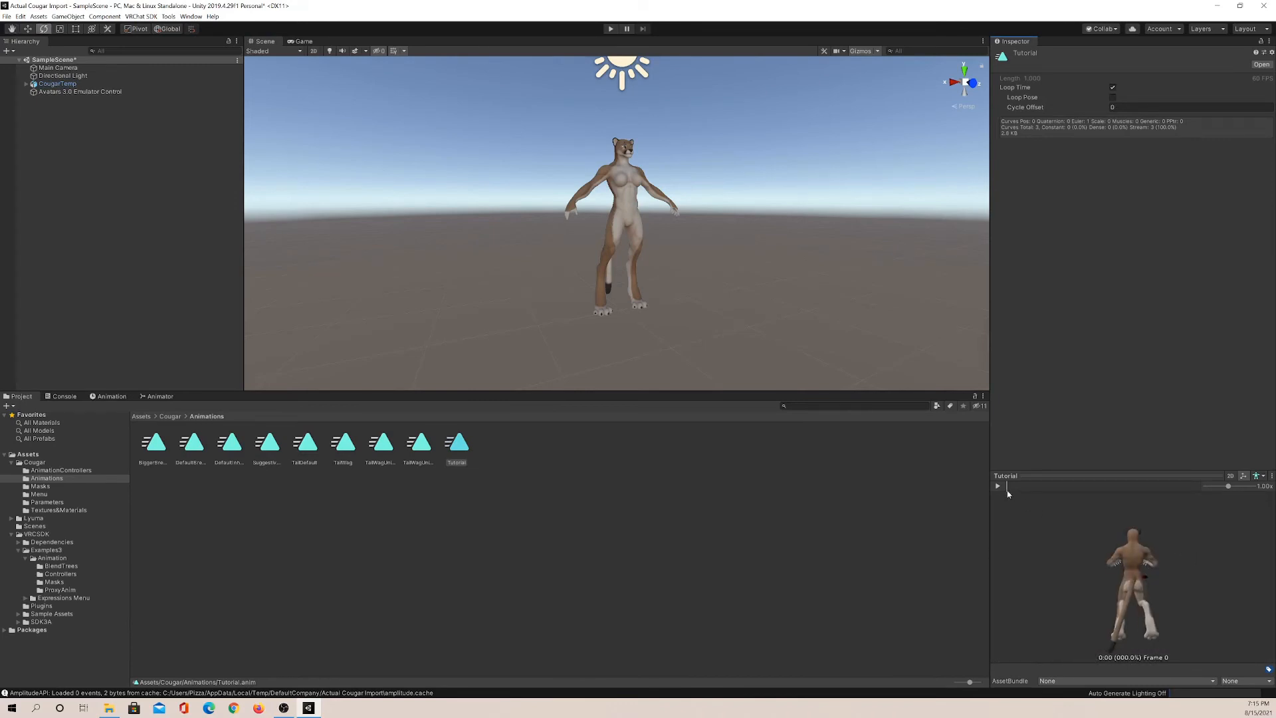
click(997, 486)
click(998, 486)
Open the FXLayer controller from the AnimationControllers folder and add a layer named TailTutorial
click(61, 471)
double_click(265, 444)
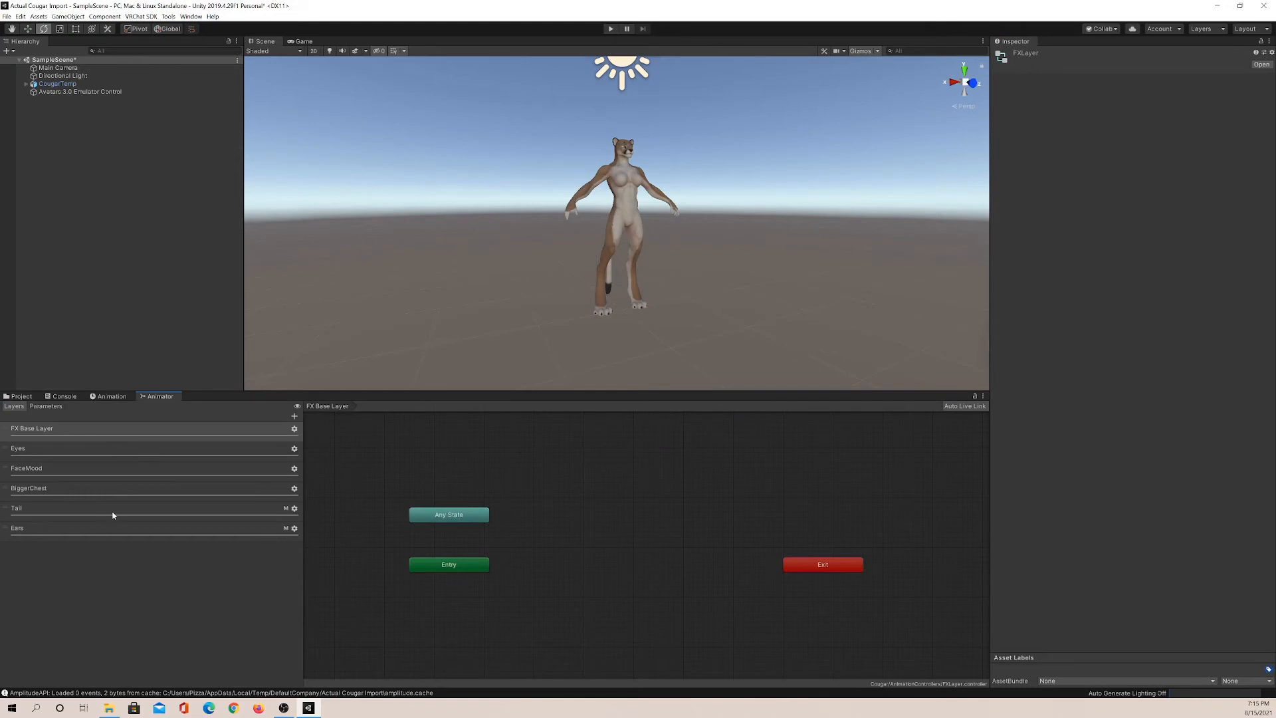
click(114, 513)
click(295, 417)
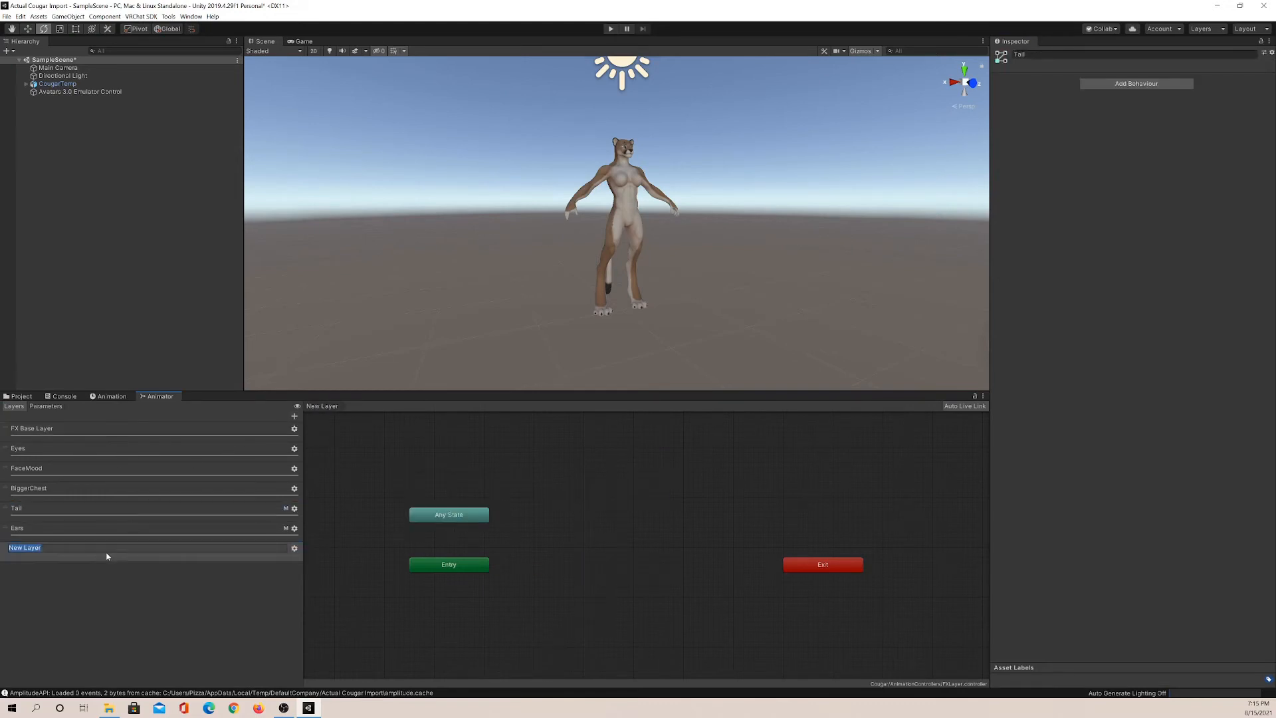
text(TailTutorial)
key(Return)
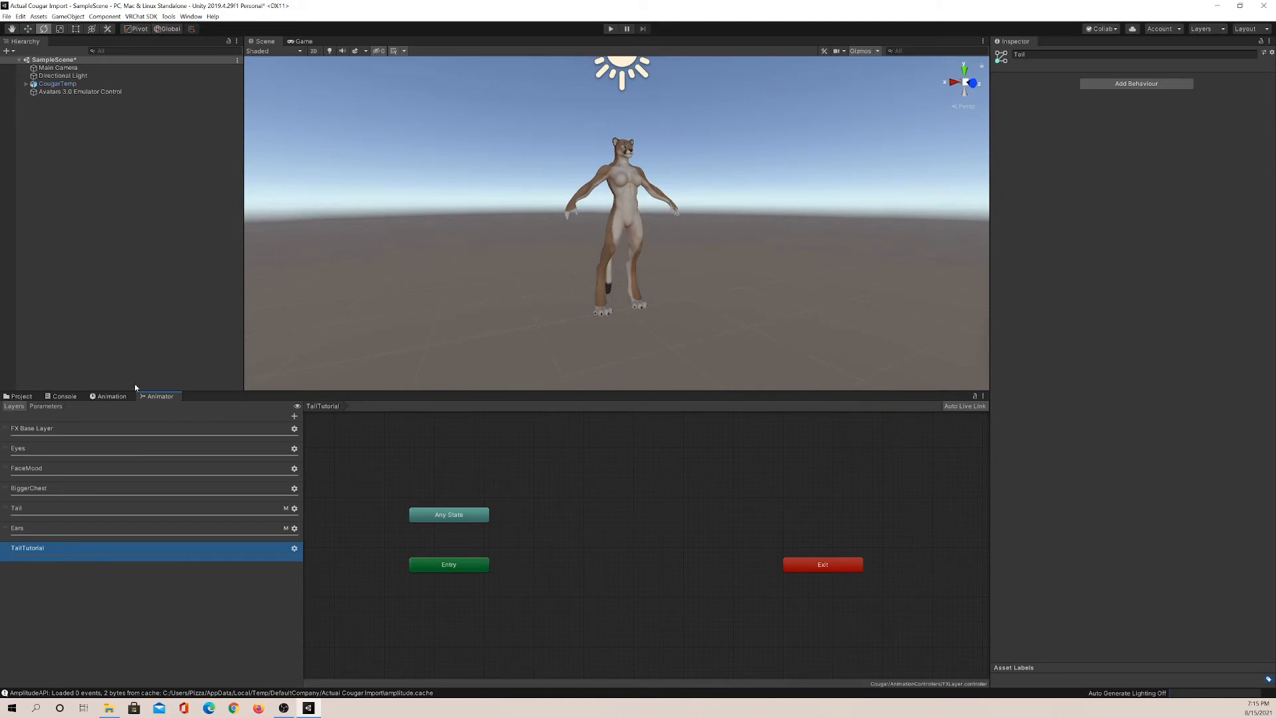
Create an empty state in the TailTutorial layer and assign the Tutorial clip as its motion
right_click(596, 495)
mouse_move(615, 500)
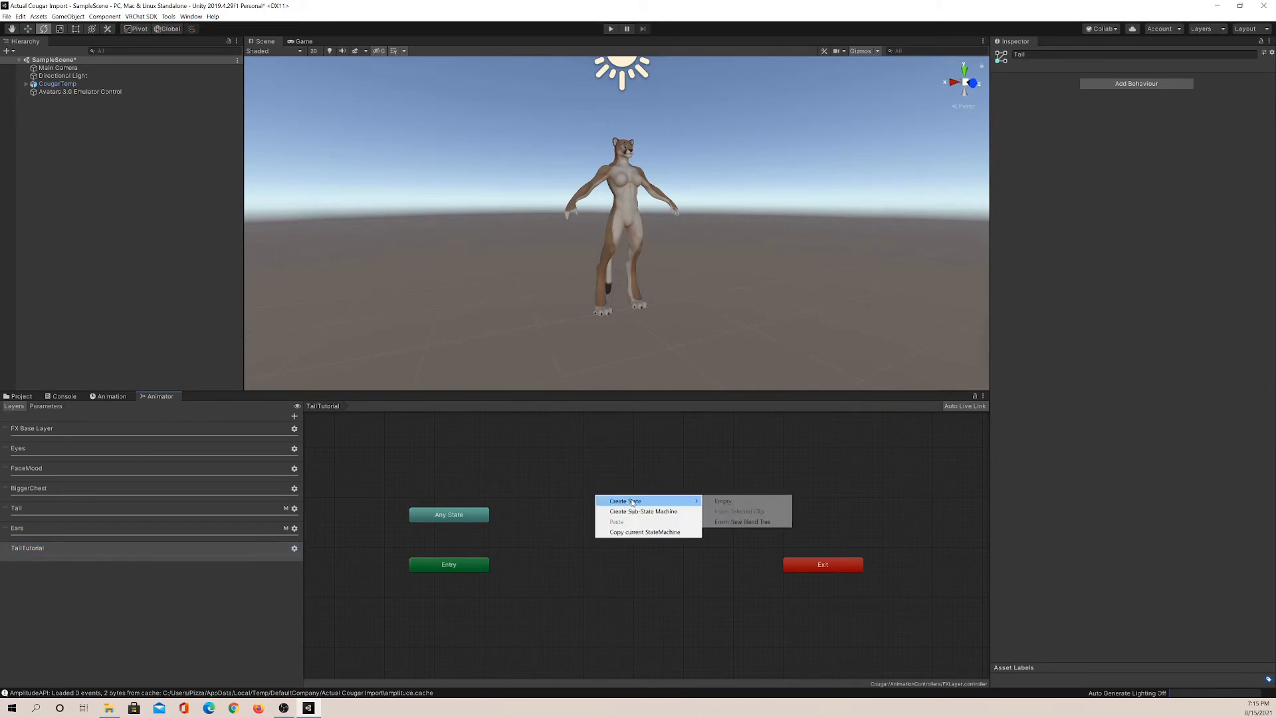
click(724, 501)
click(666, 509)
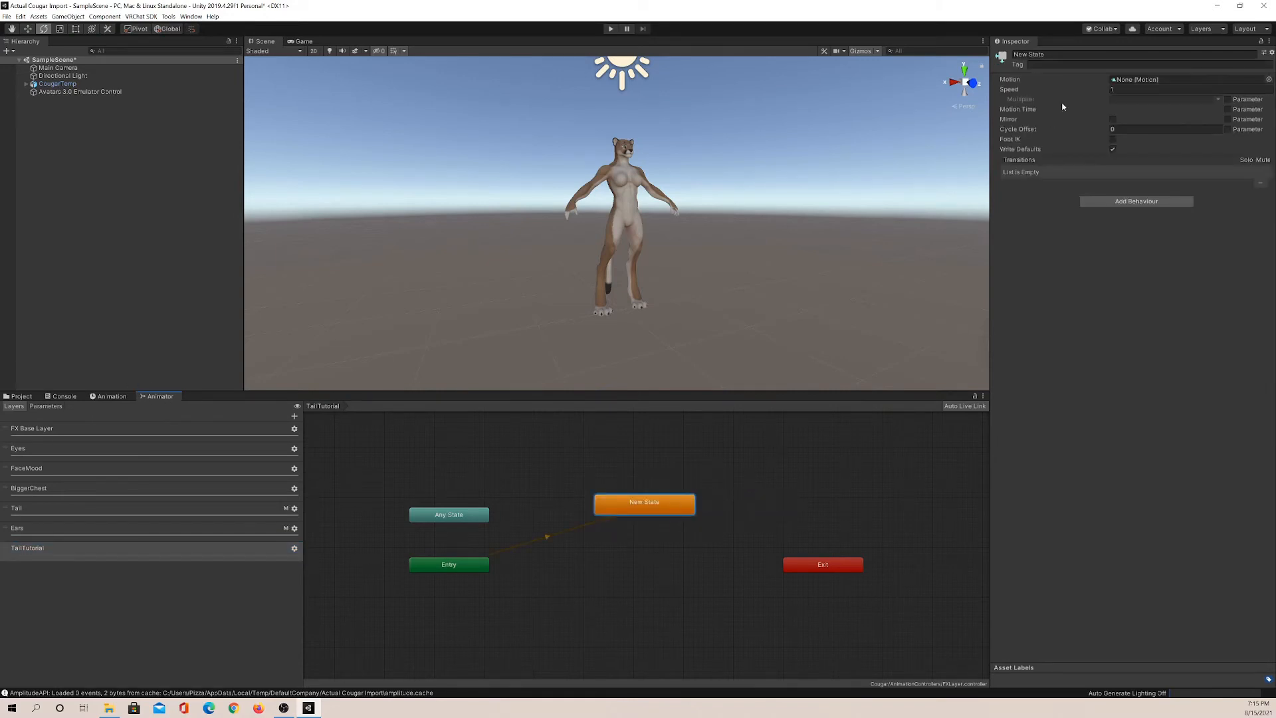
click(1269, 79)
text(t)
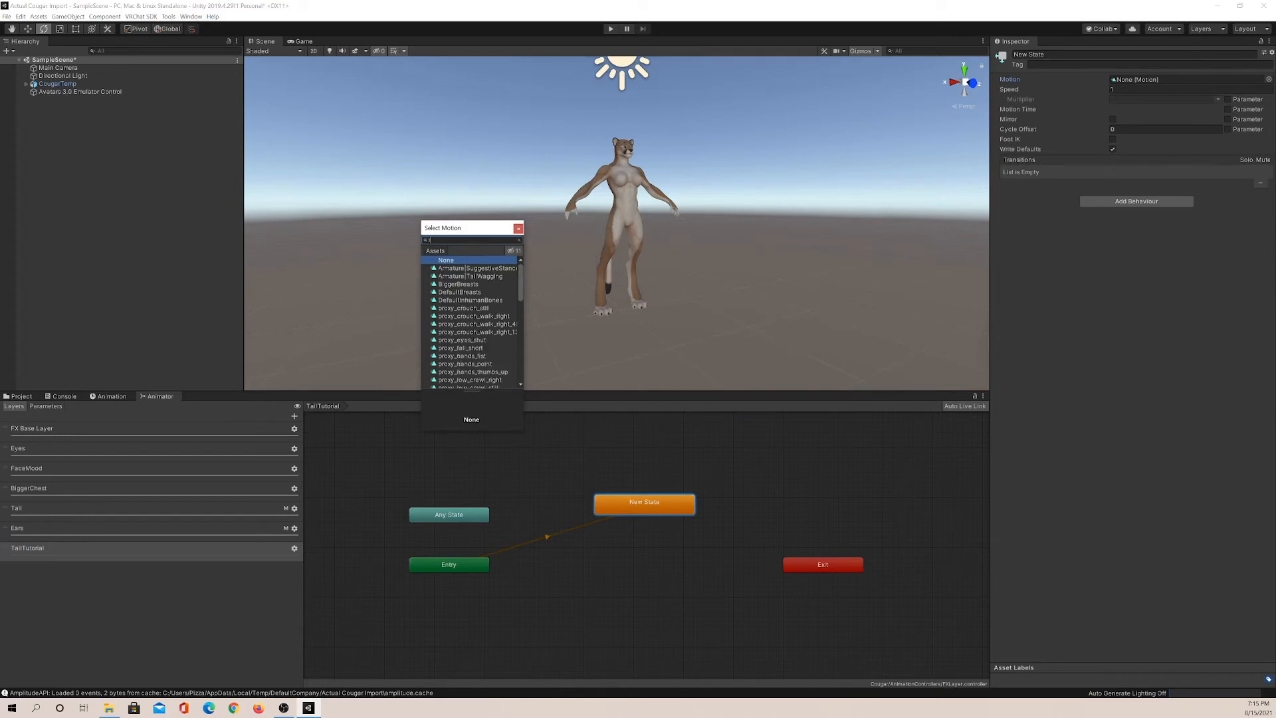
text(ut)
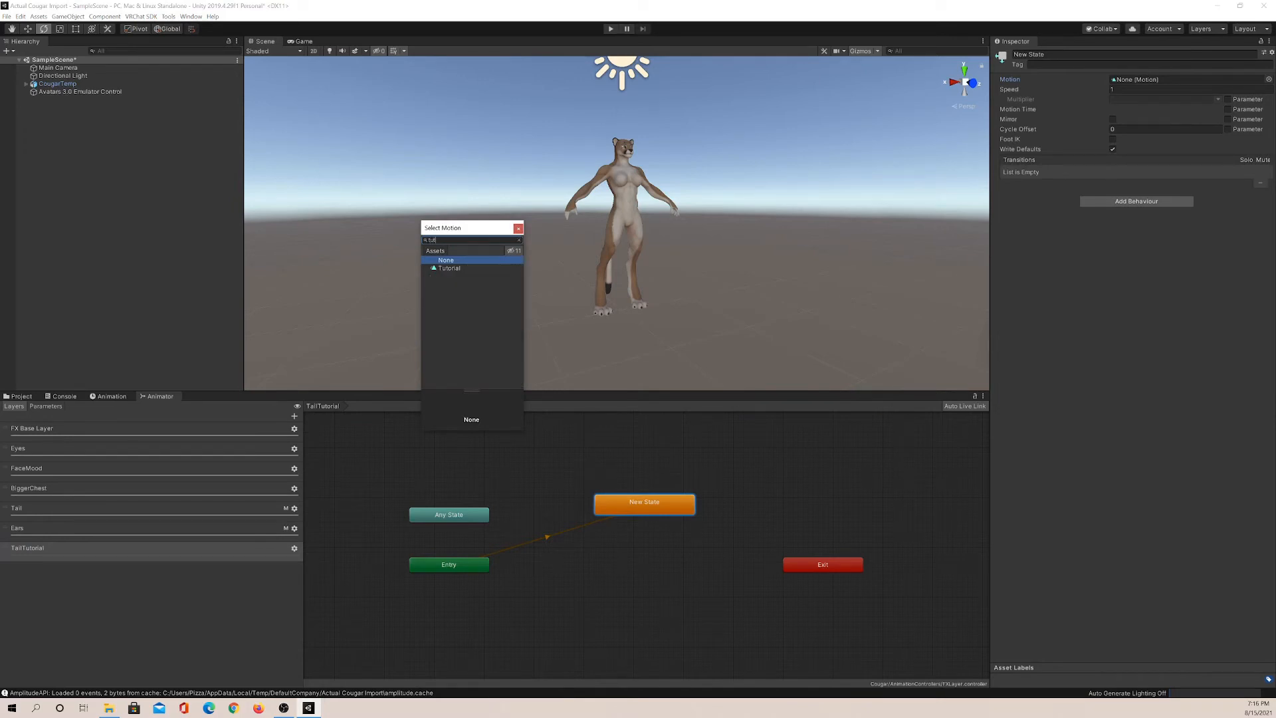
click(450, 268)
Rename the new state Tutorial and place it between the Entry and Exit nodes
click(1042, 56)
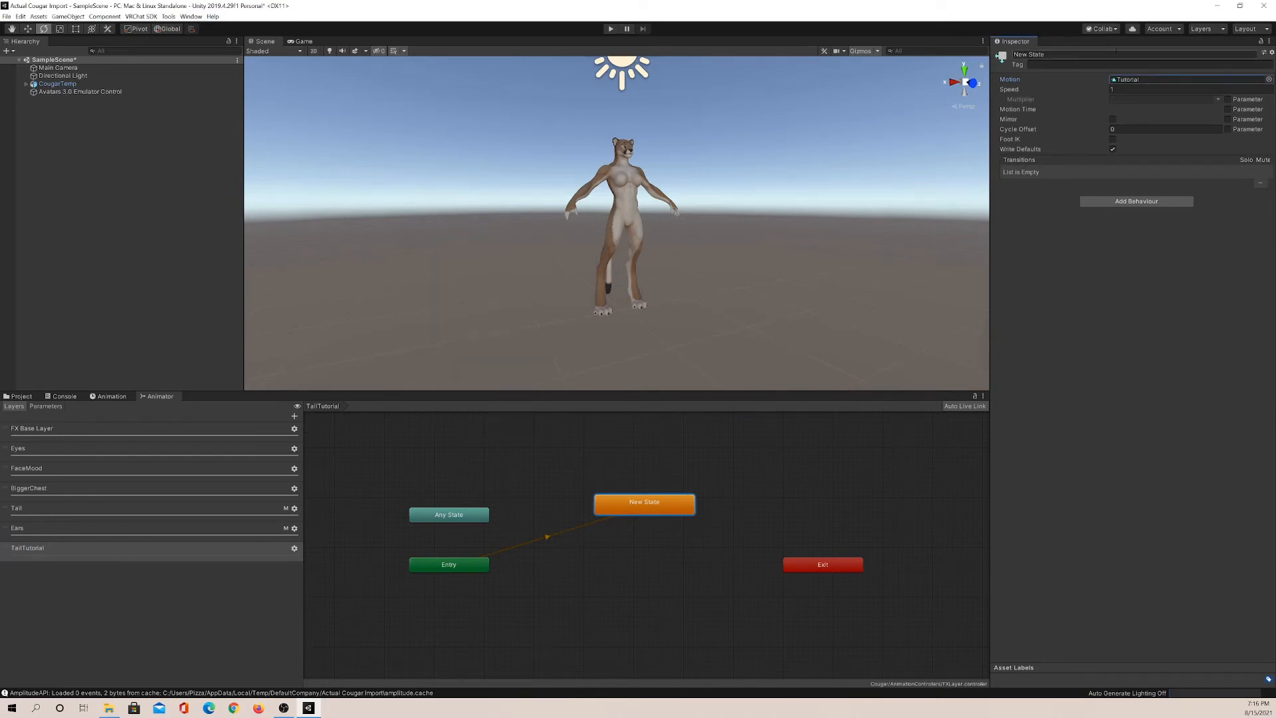
click(1014, 55)
text(Tutorial)
key(Delete)
key(Delete)
key(Delete)
key(Delete)
key(Delete)
key(Delete)
key(Delete)
key(Delete)
key(Delete)
key(Return)
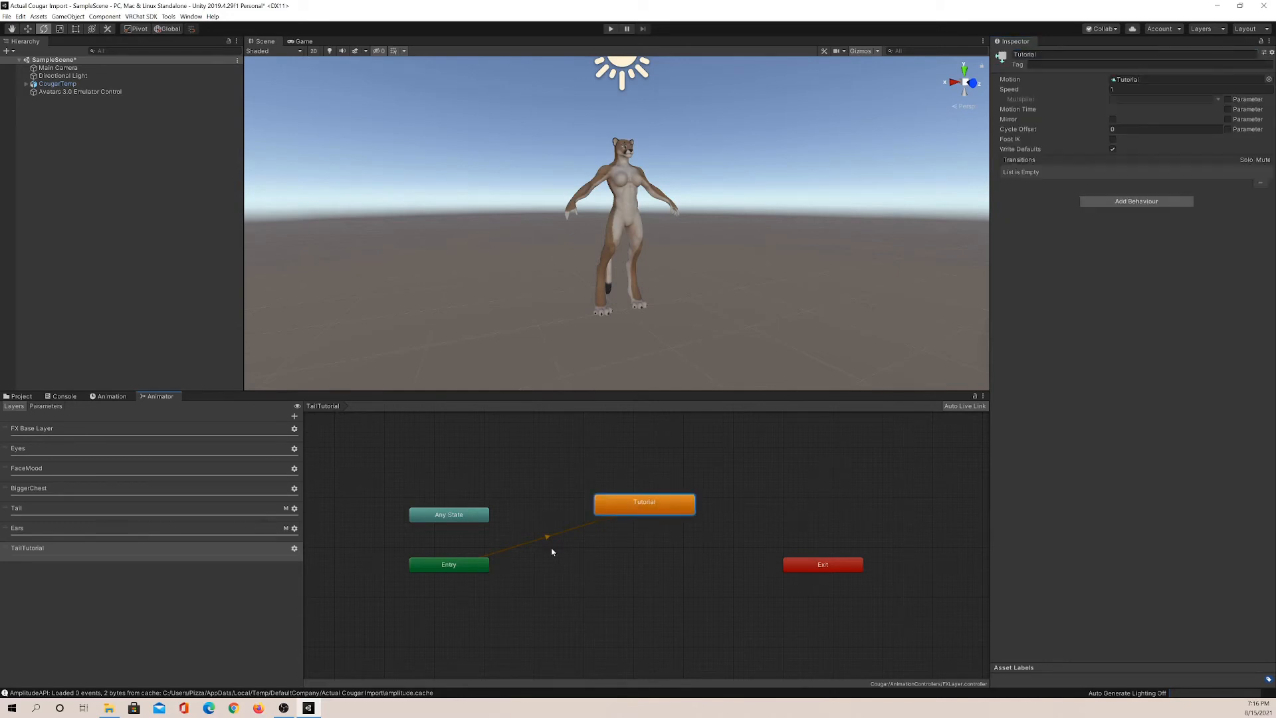
drag(656, 512, 651, 555)
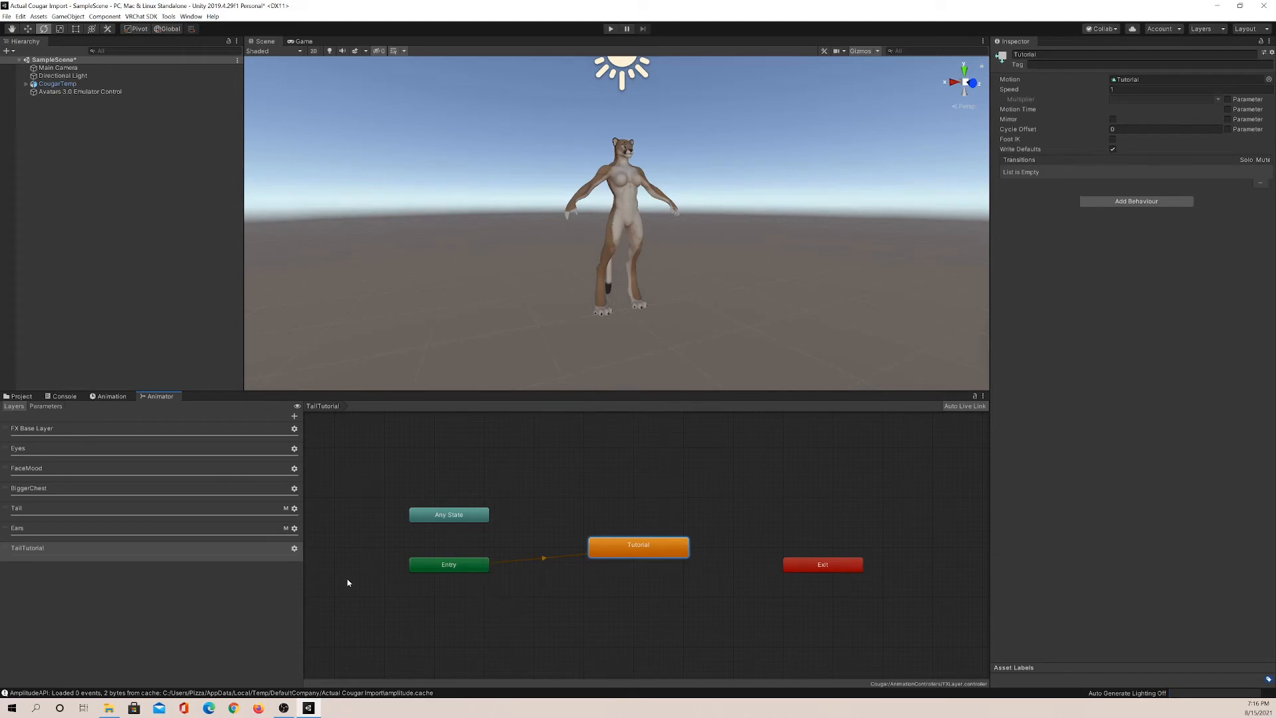
Check the TailTutorial layer's settings, run the scene briefly in play mode, and stop it
click(295, 549)
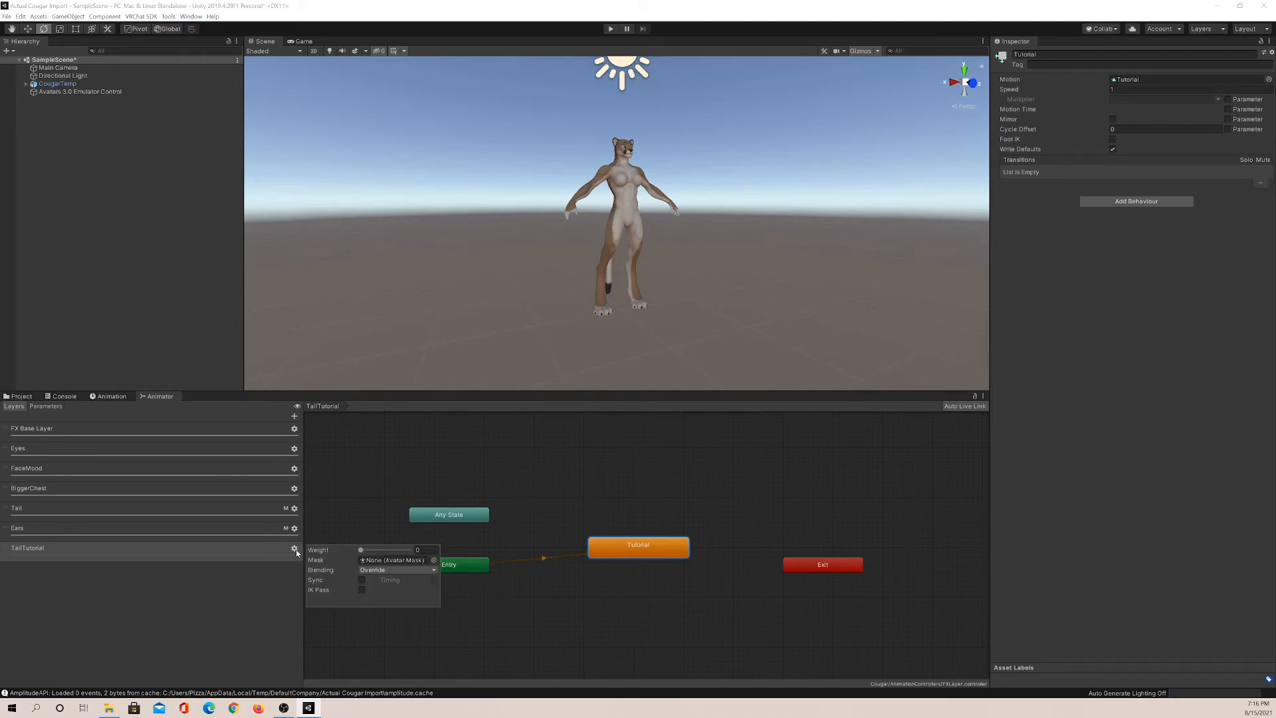
click(373, 511)
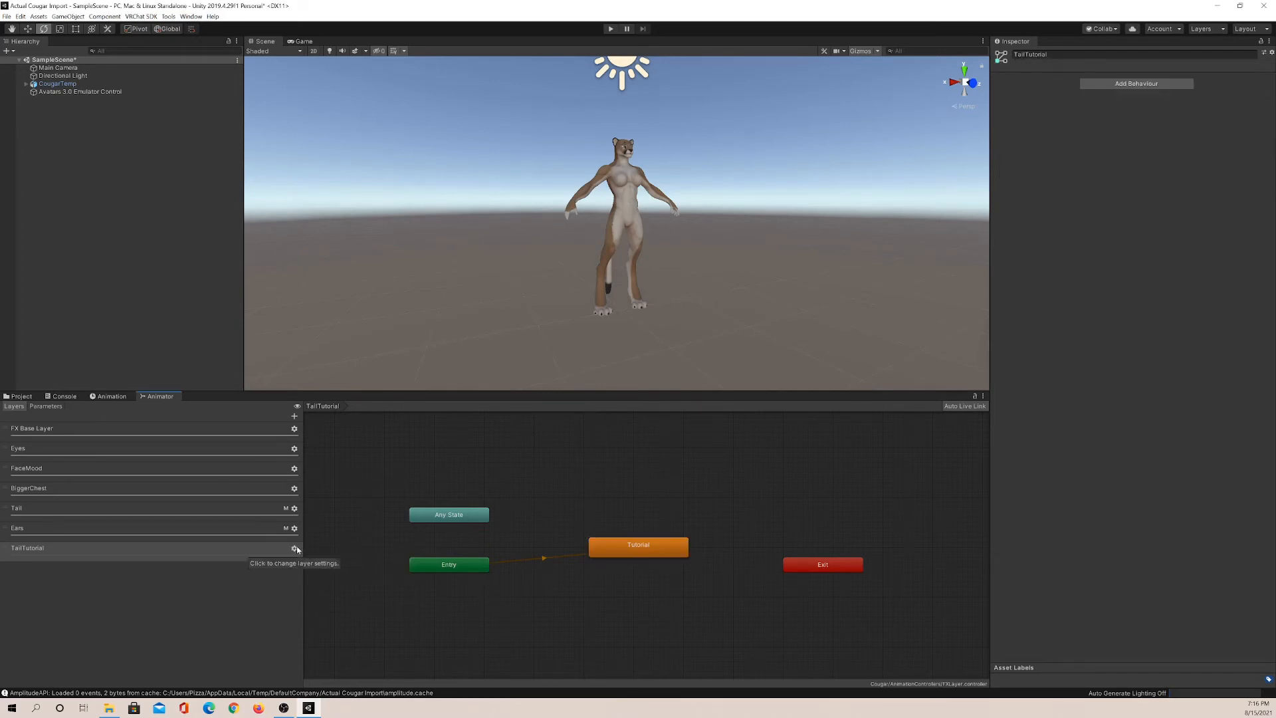
click(612, 29)
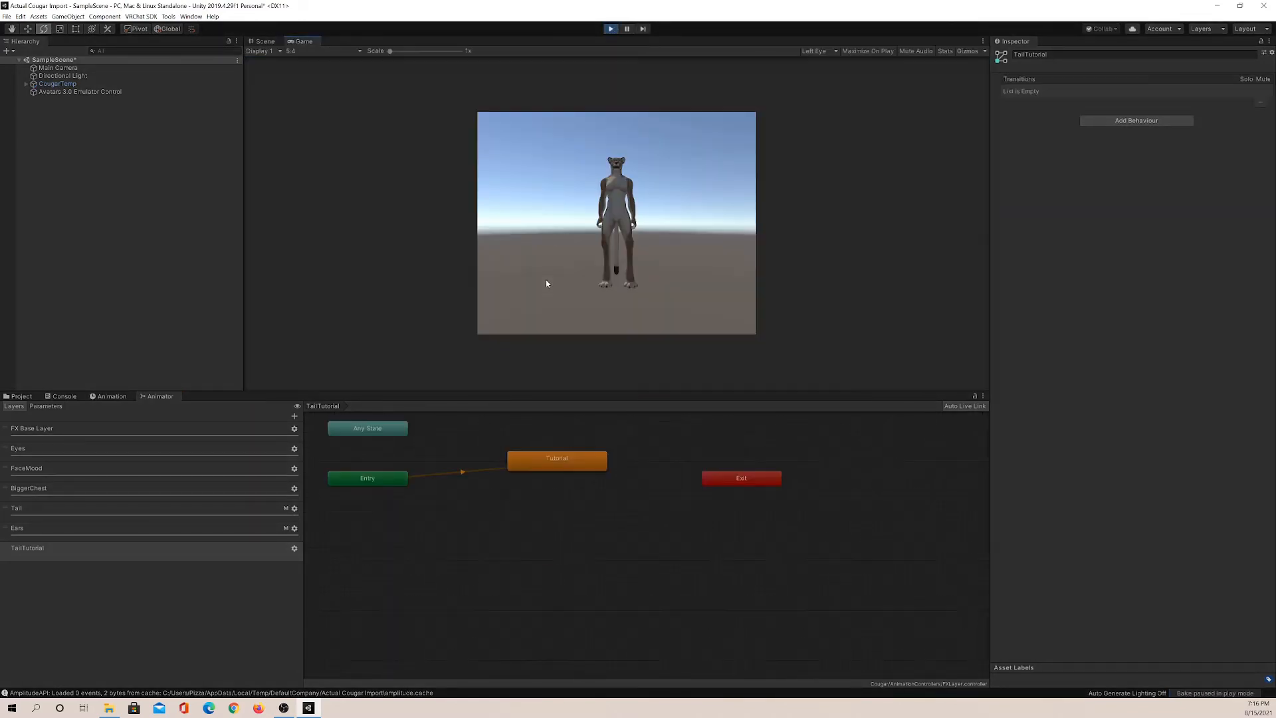
click(611, 28)
Reposition the Tutorial state so it lines up roughly level with the Entry and Exit nodes
drag(568, 461, 577, 495)
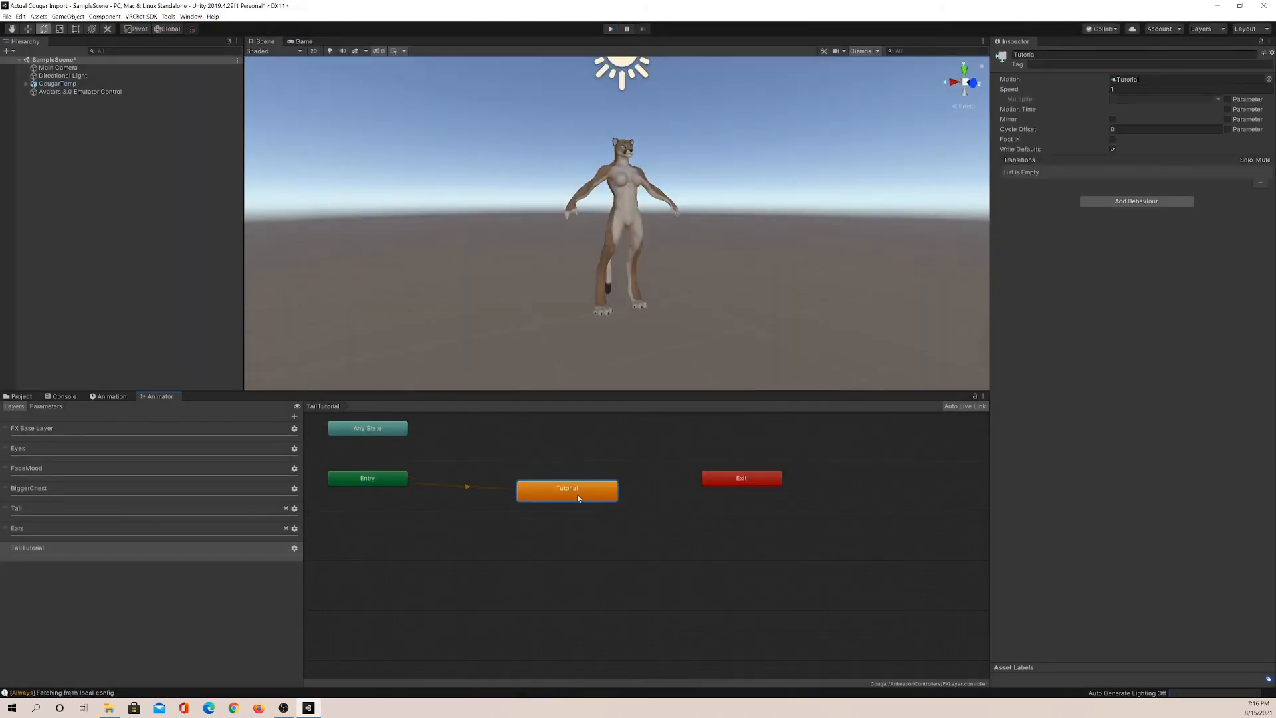
scroll(520, 467, down, 3)
middle_drag(508, 457, 518, 490)
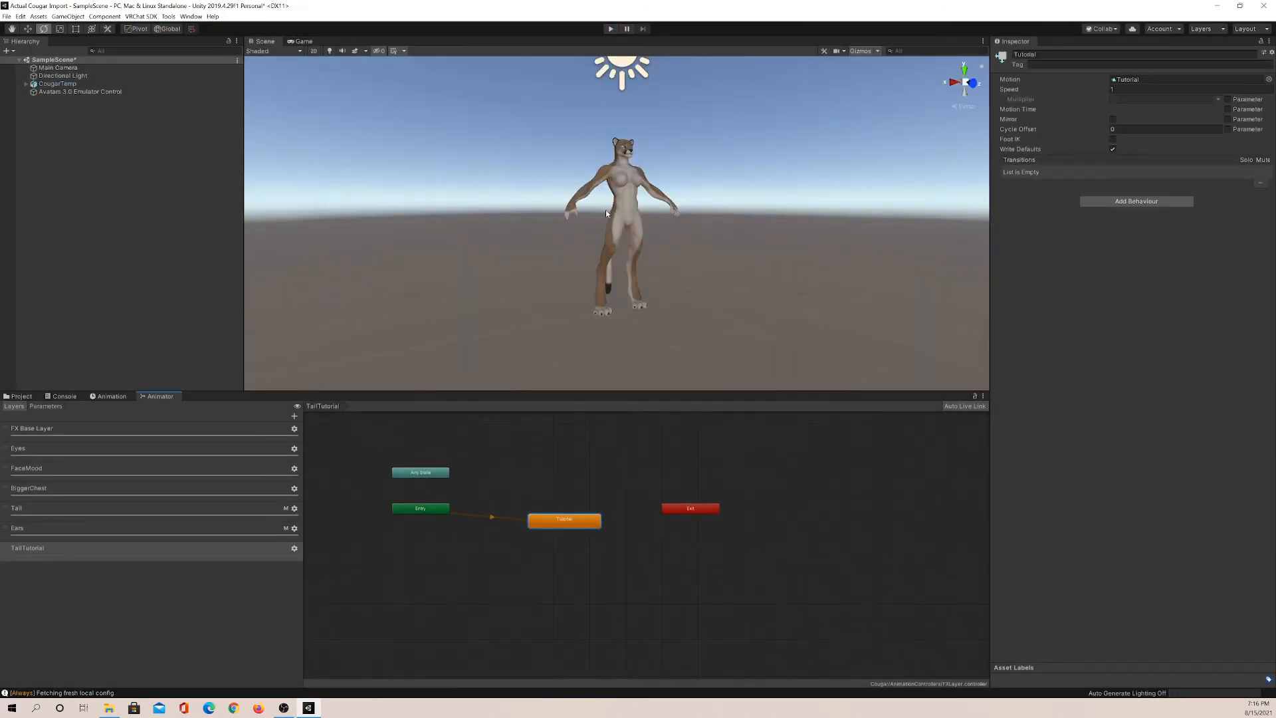
scroll(461, 466, up, 3)
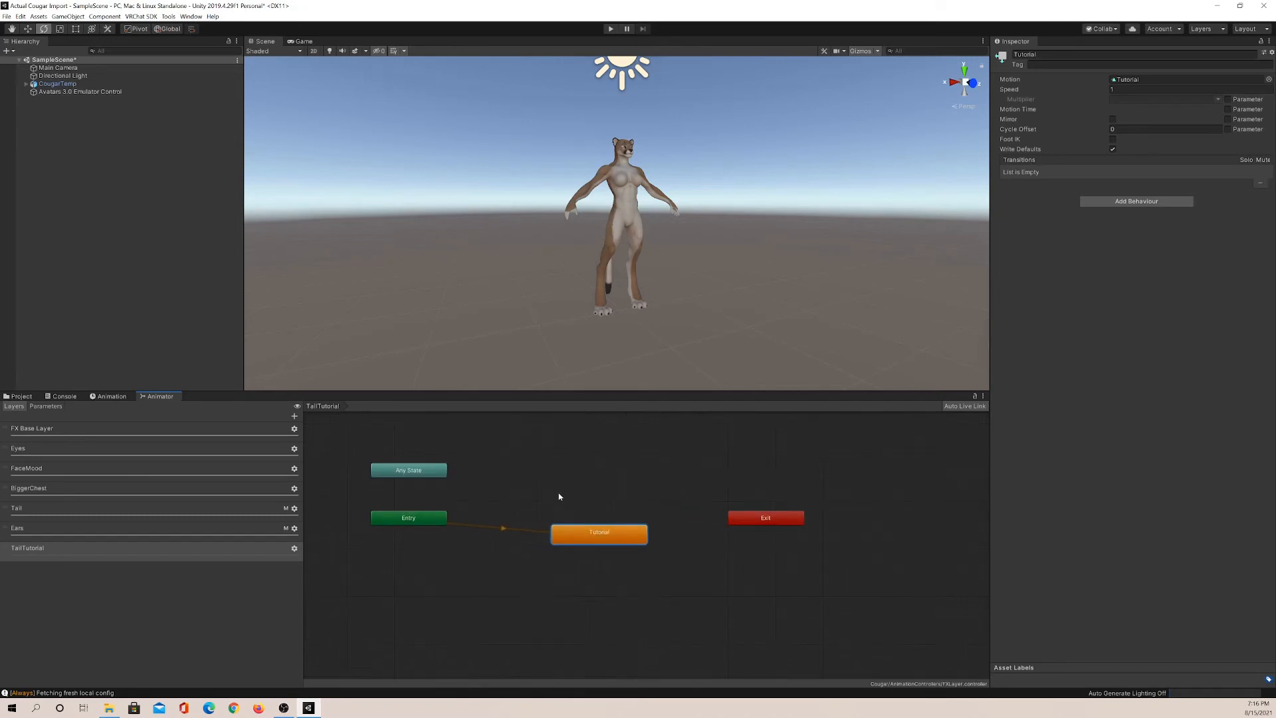
drag(593, 537, 594, 513)
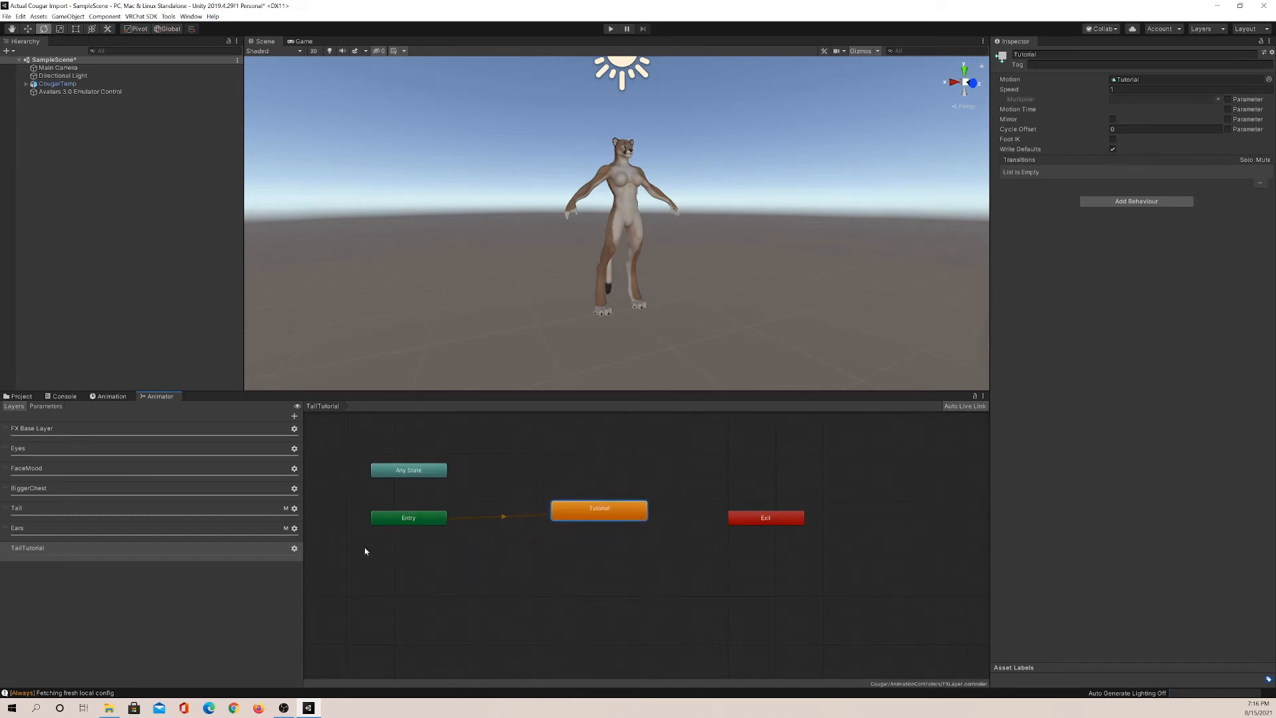
Set the TailTutorial layer's weight to 1
click(294, 549)
drag(360, 551, 424, 555)
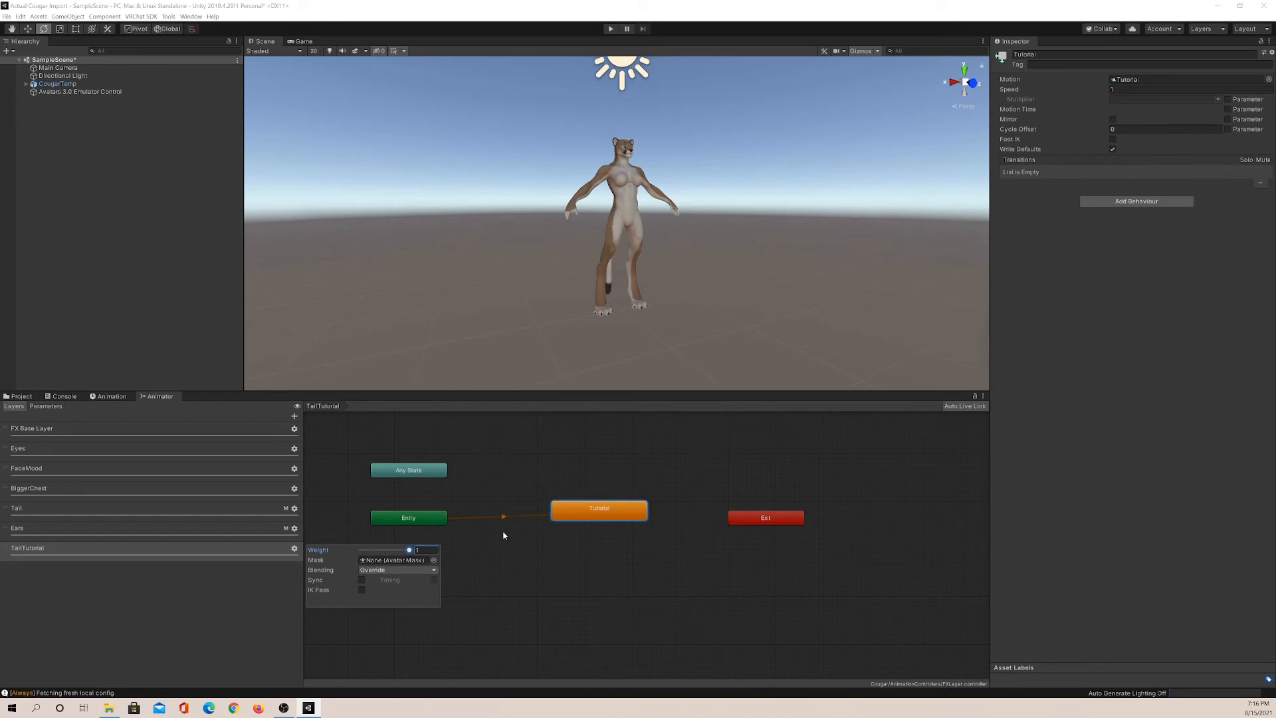
click(510, 554)
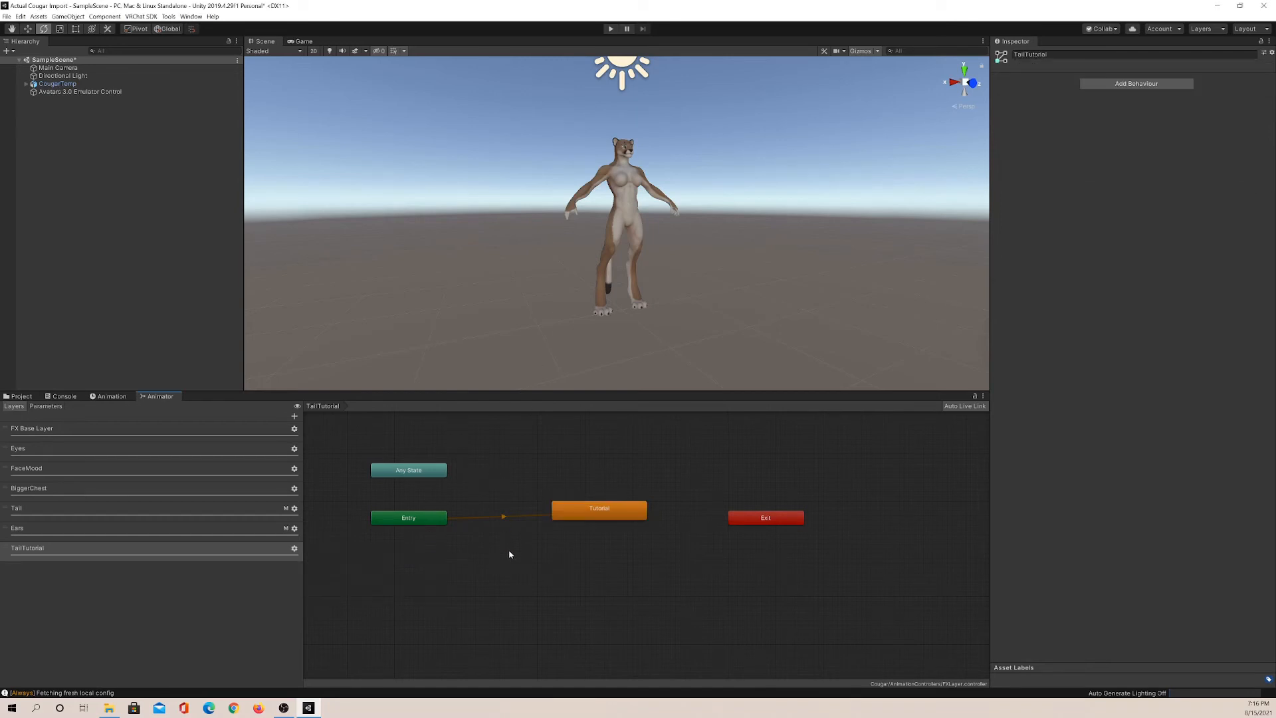
Create an avatar mask named Tutorial in the Cougar/Masks folder
click(20, 396)
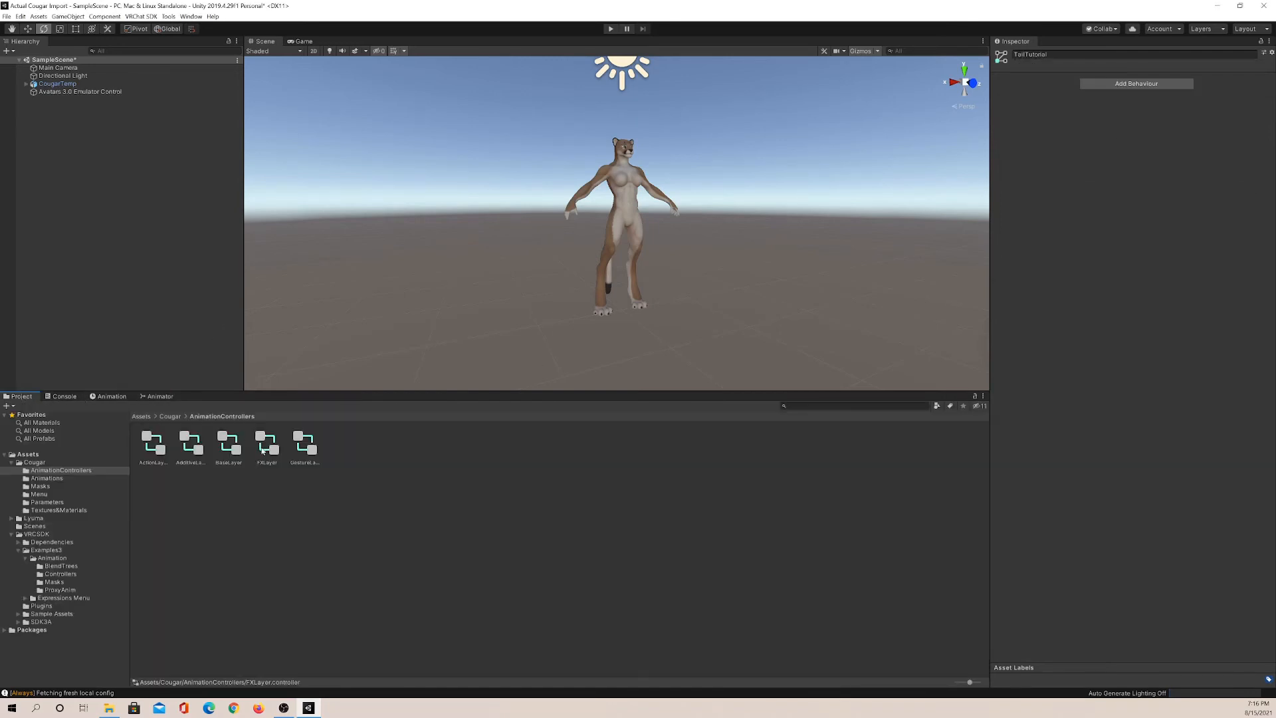
click(50, 487)
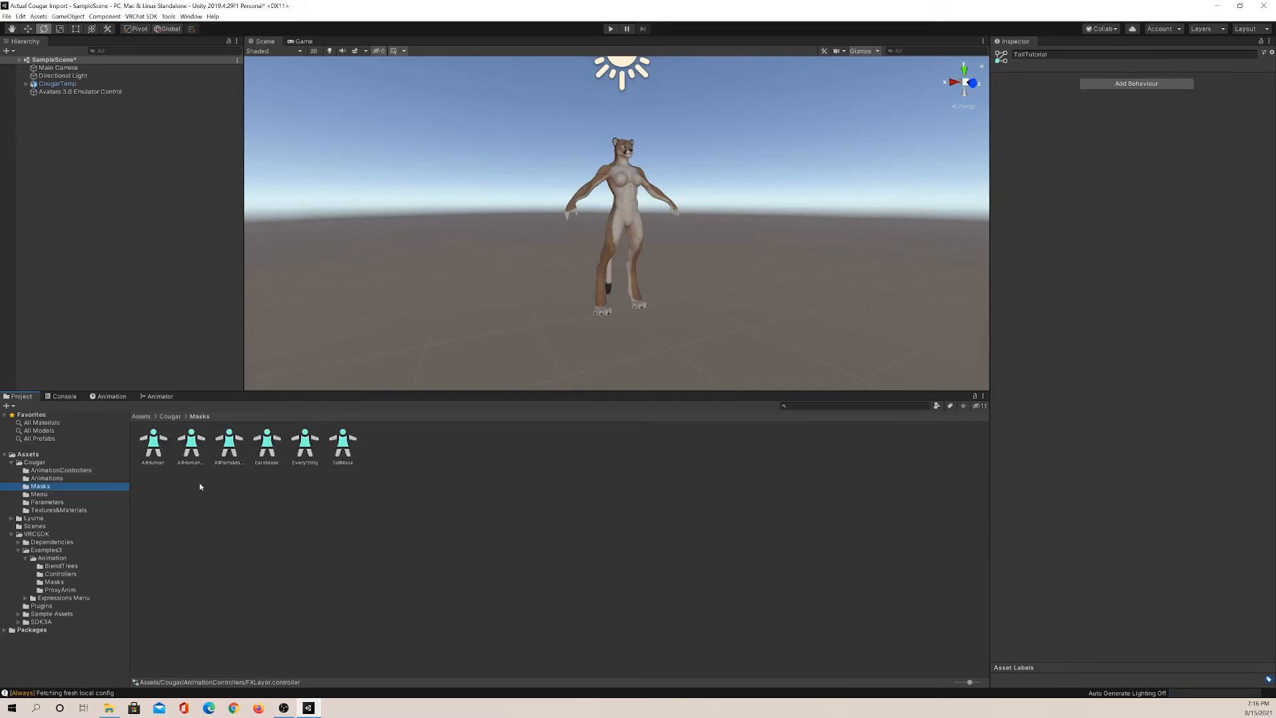
click(141, 417)
double_click(154, 444)
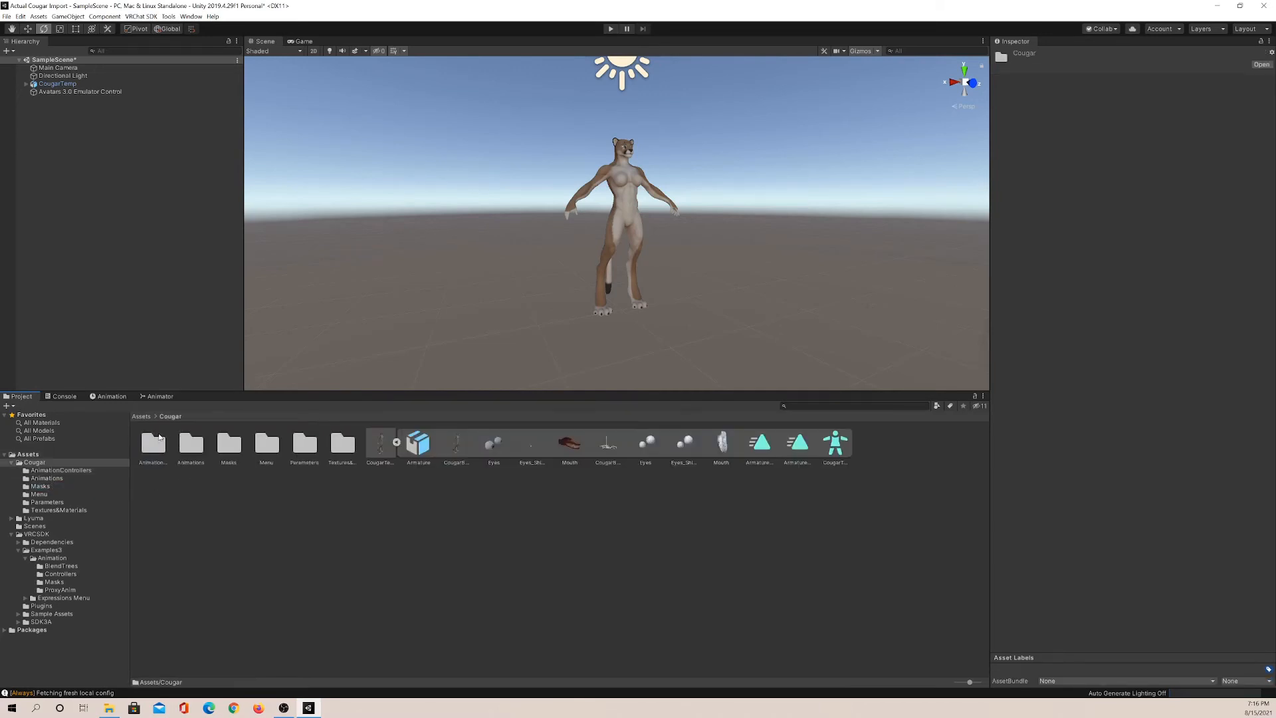
double_click(224, 446)
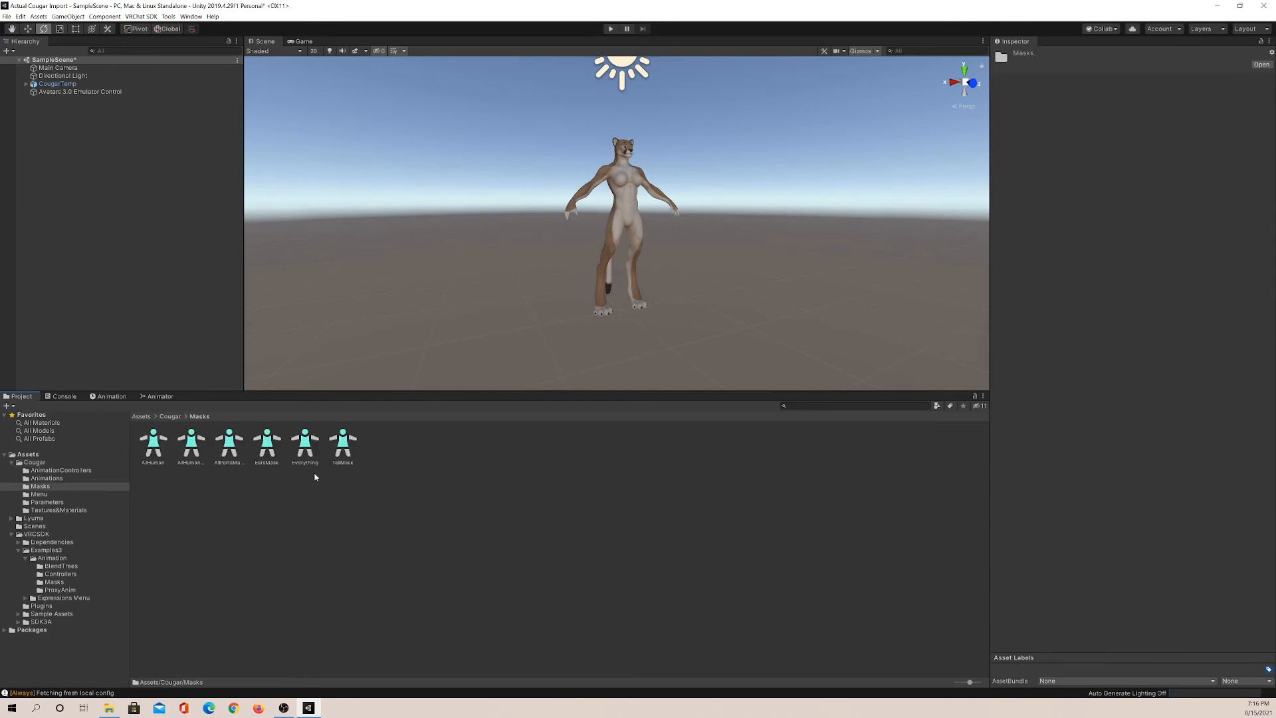
right_click(344, 509)
mouse_move(409, 294)
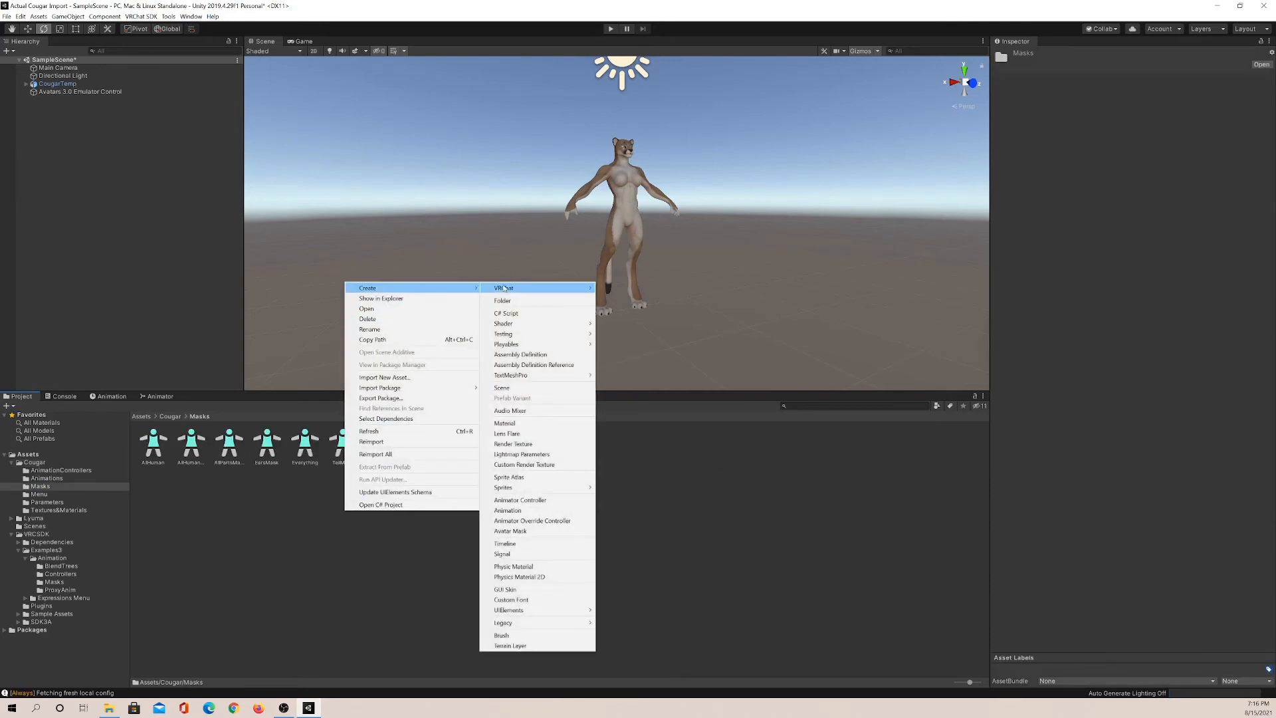
click(528, 531)
text(Tutorial)
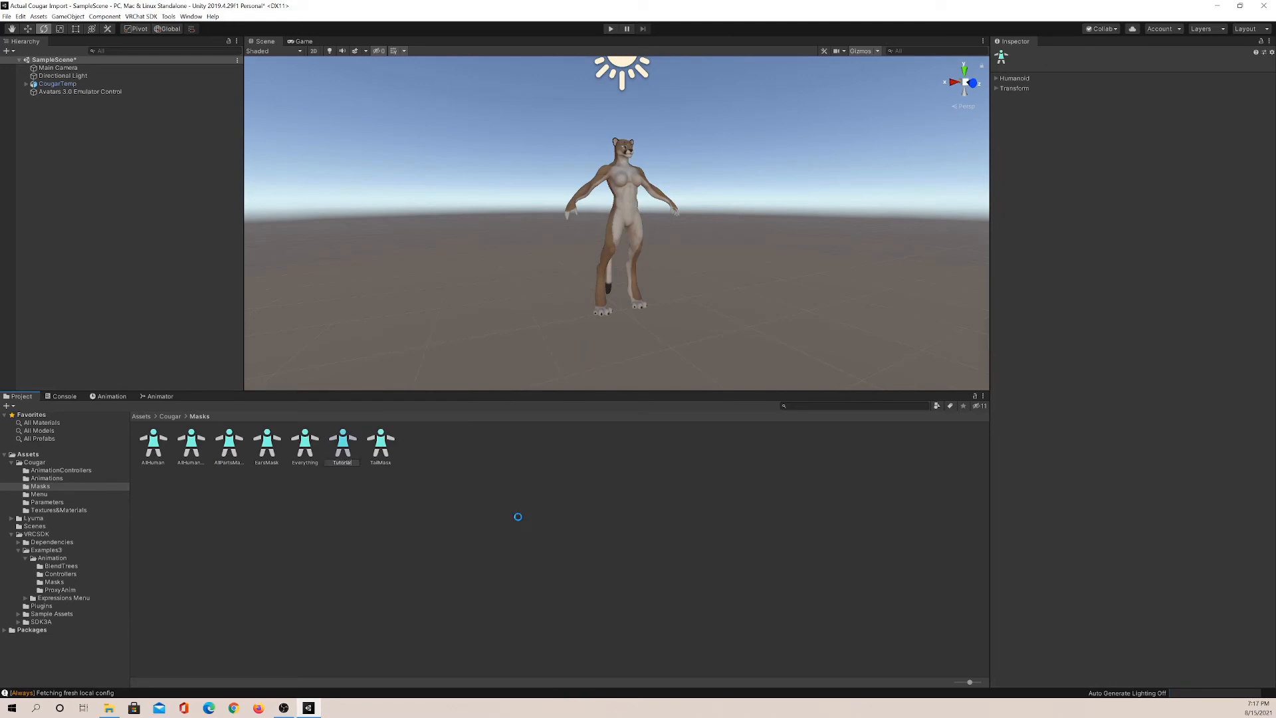
key(Return)
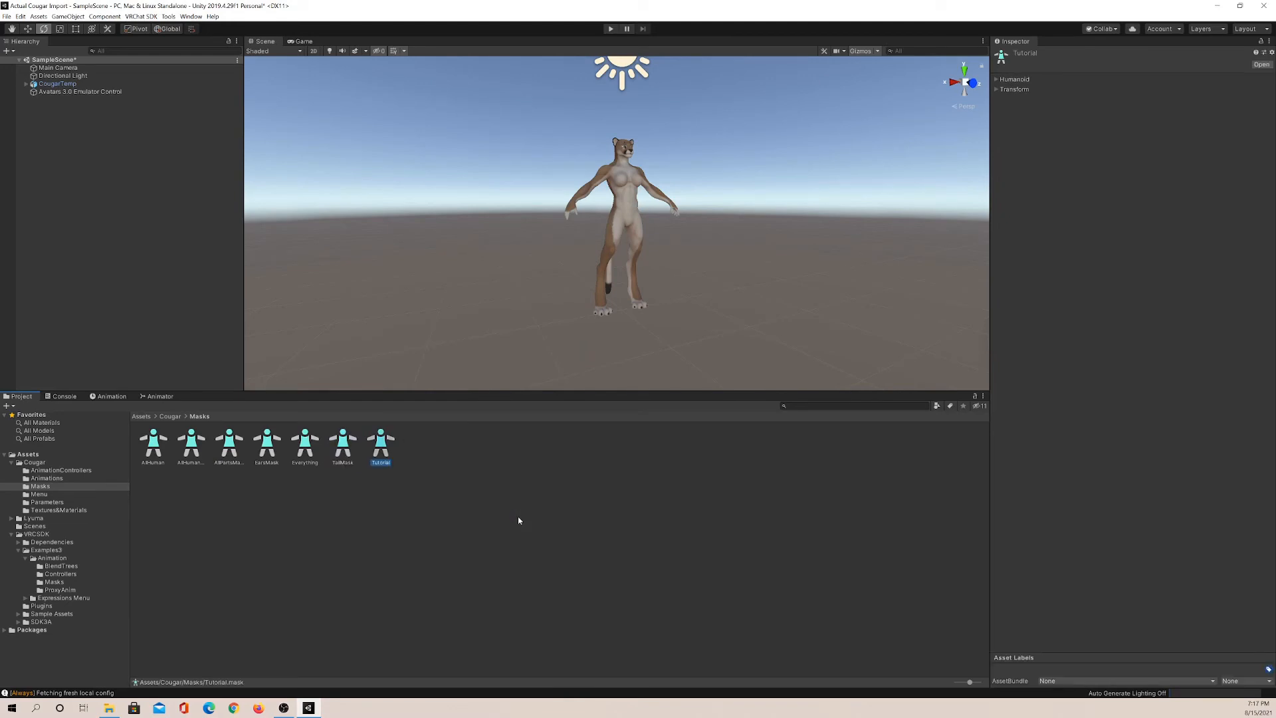
Exclude all humanoid body parts and IK goals in the Tutorial mask
click(1001, 80)
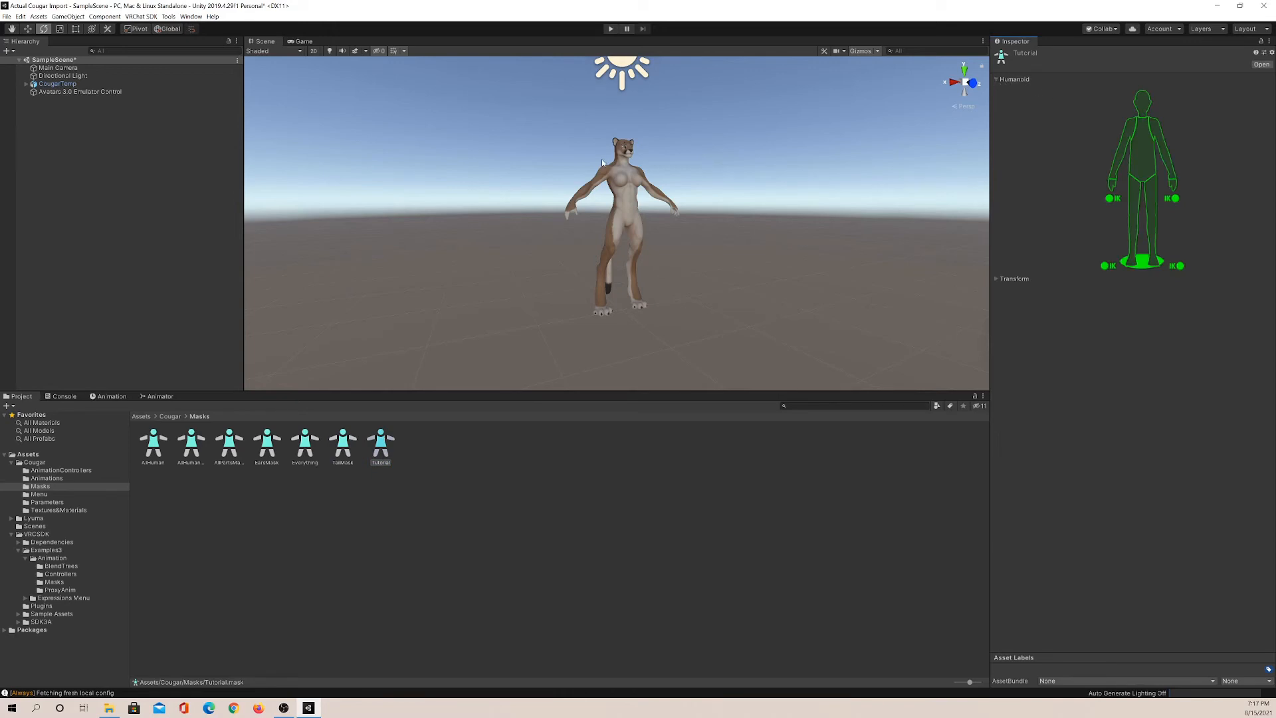
click(1141, 104)
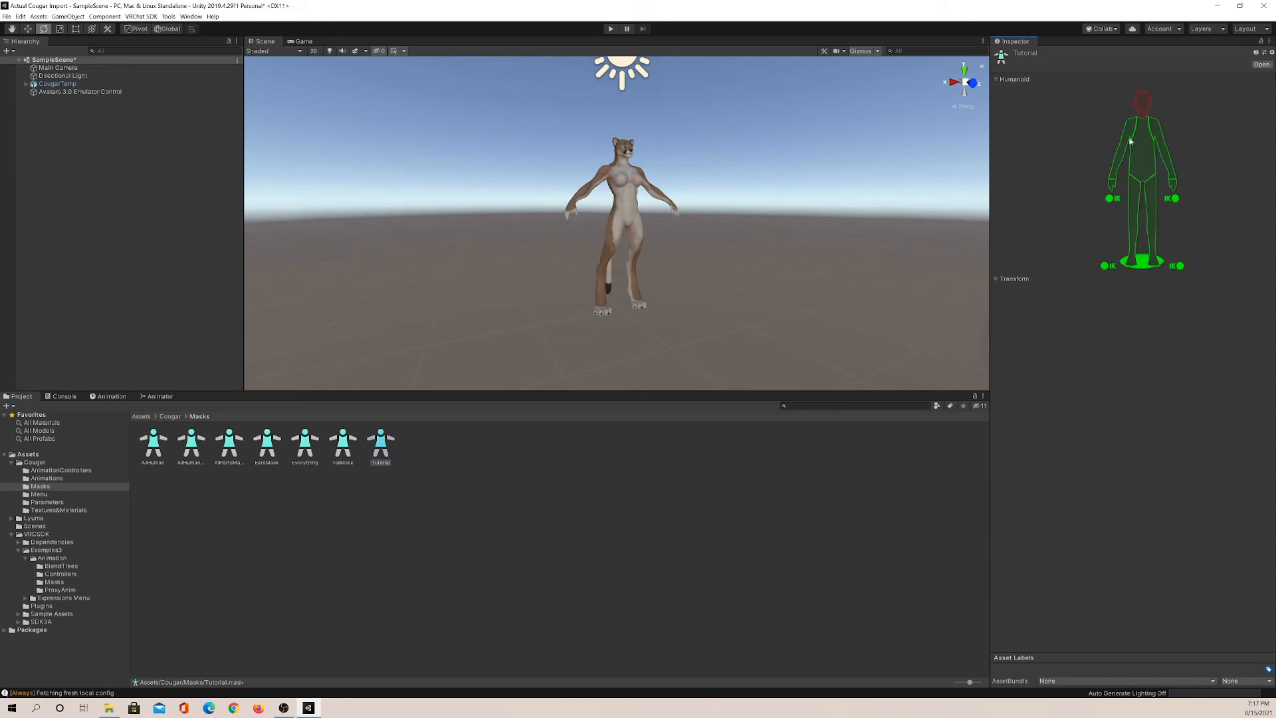
click(1128, 137)
click(1144, 143)
click(1163, 149)
double_click(1176, 181)
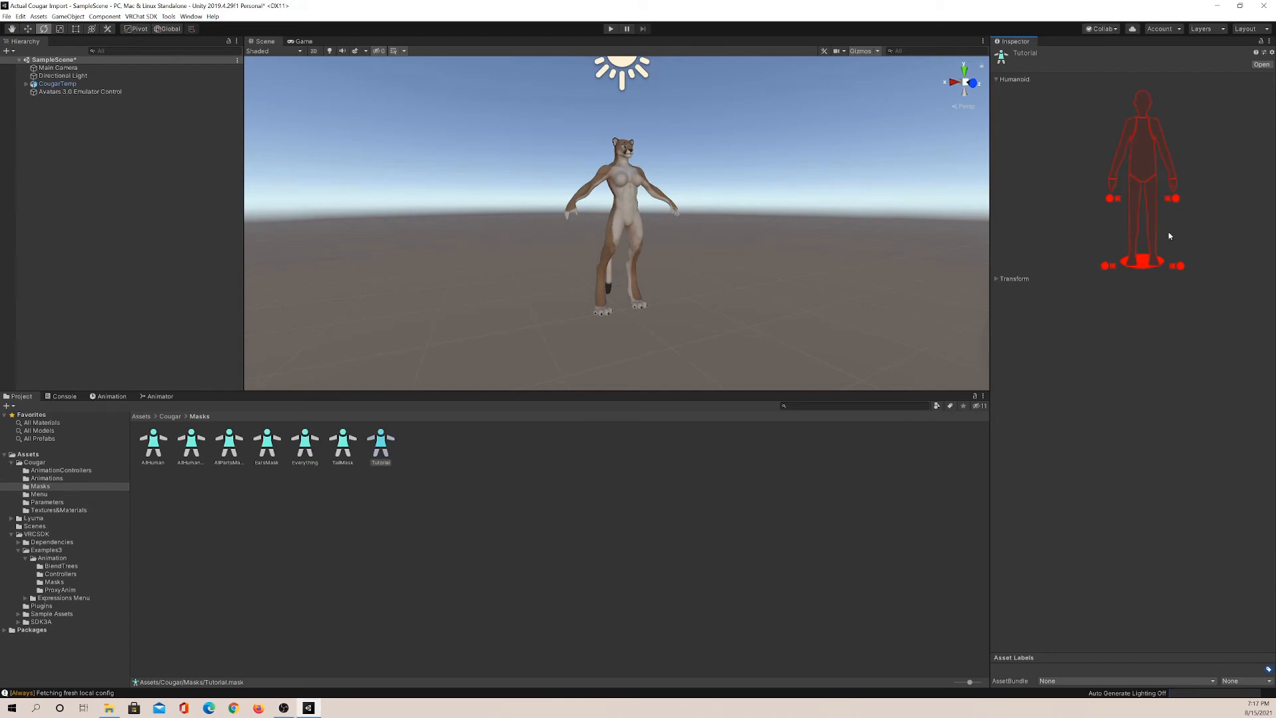
Import the skeleton from CougarTempAvatar into the Tutorial mask's transforms and switch all of its nodes off
click(998, 280)
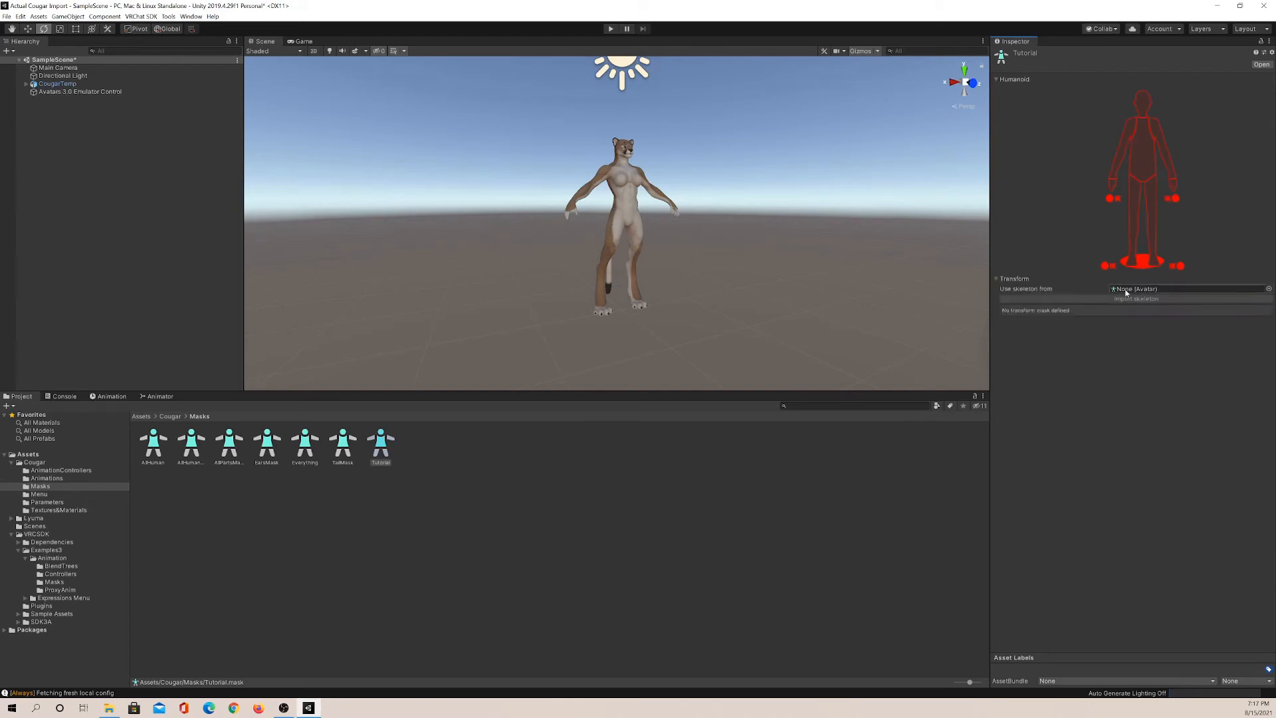
click(1268, 289)
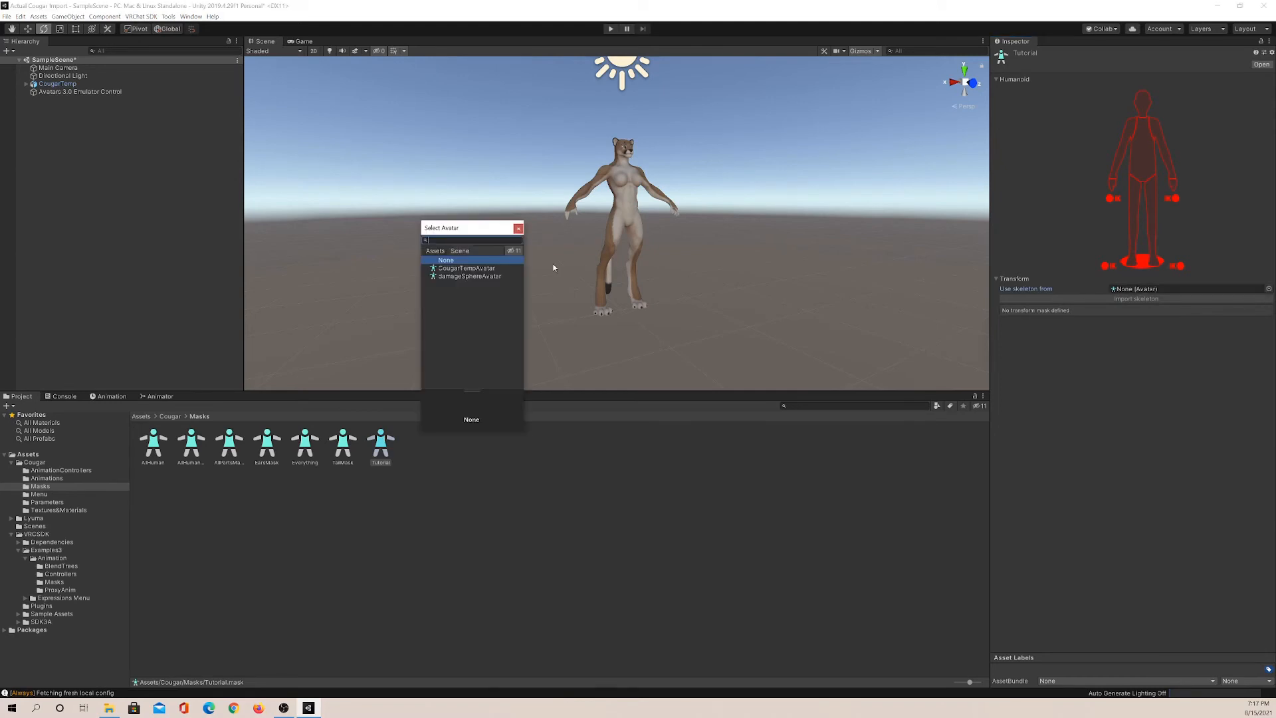
click(493, 270)
click(518, 229)
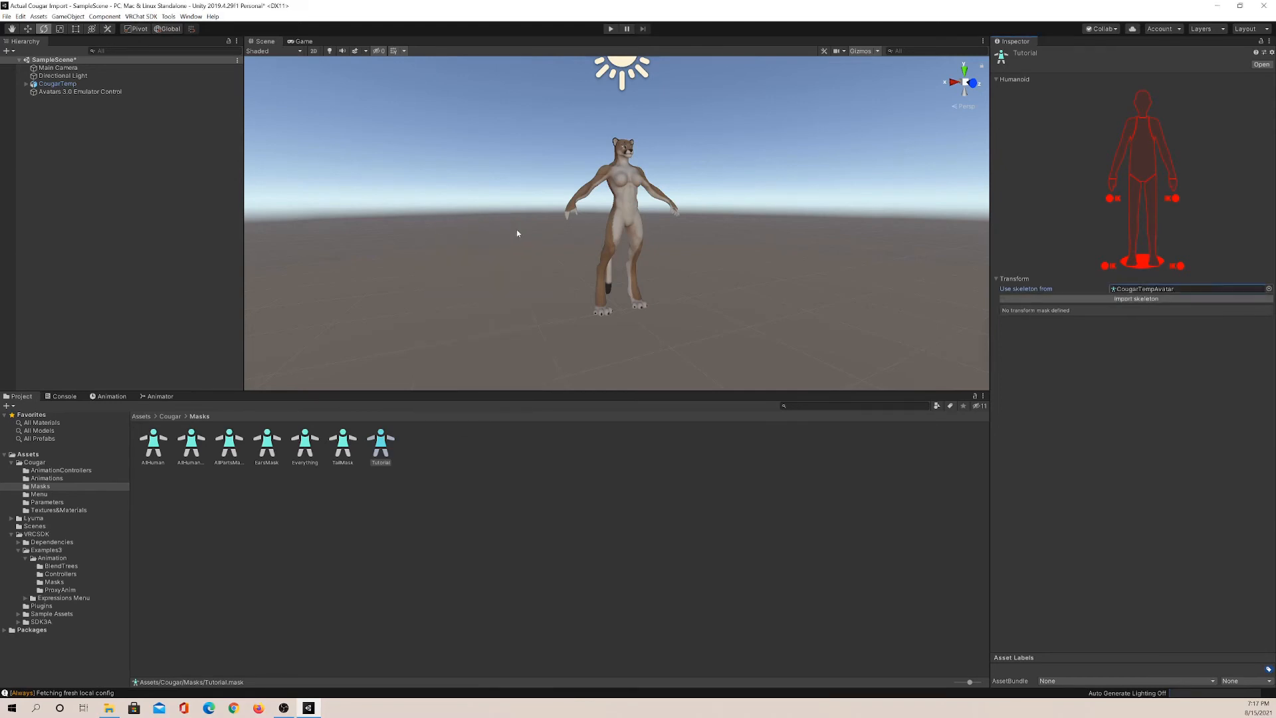
click(1077, 298)
click(1050, 373)
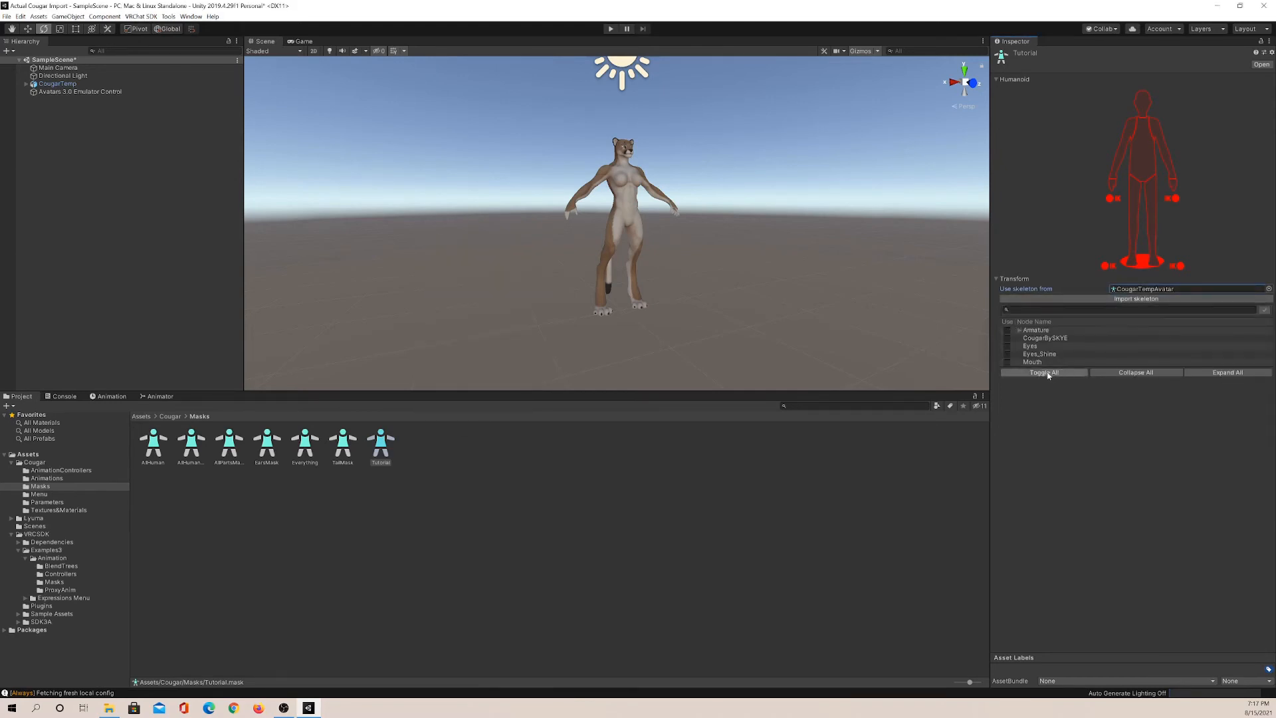
Expand the mask's armature down the tail chain and include the bones Tail3, Tail4, Tail5 and Tail6
click(1020, 331)
click(1027, 339)
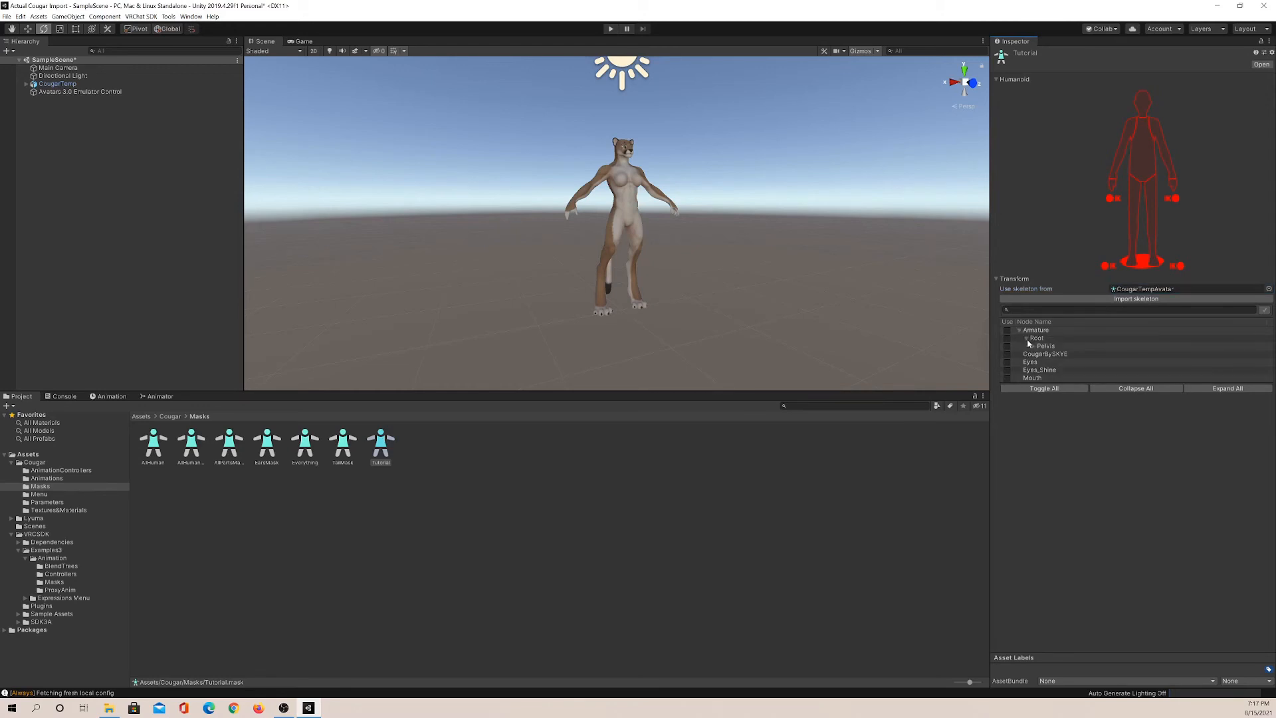
click(1033, 346)
click(1041, 363)
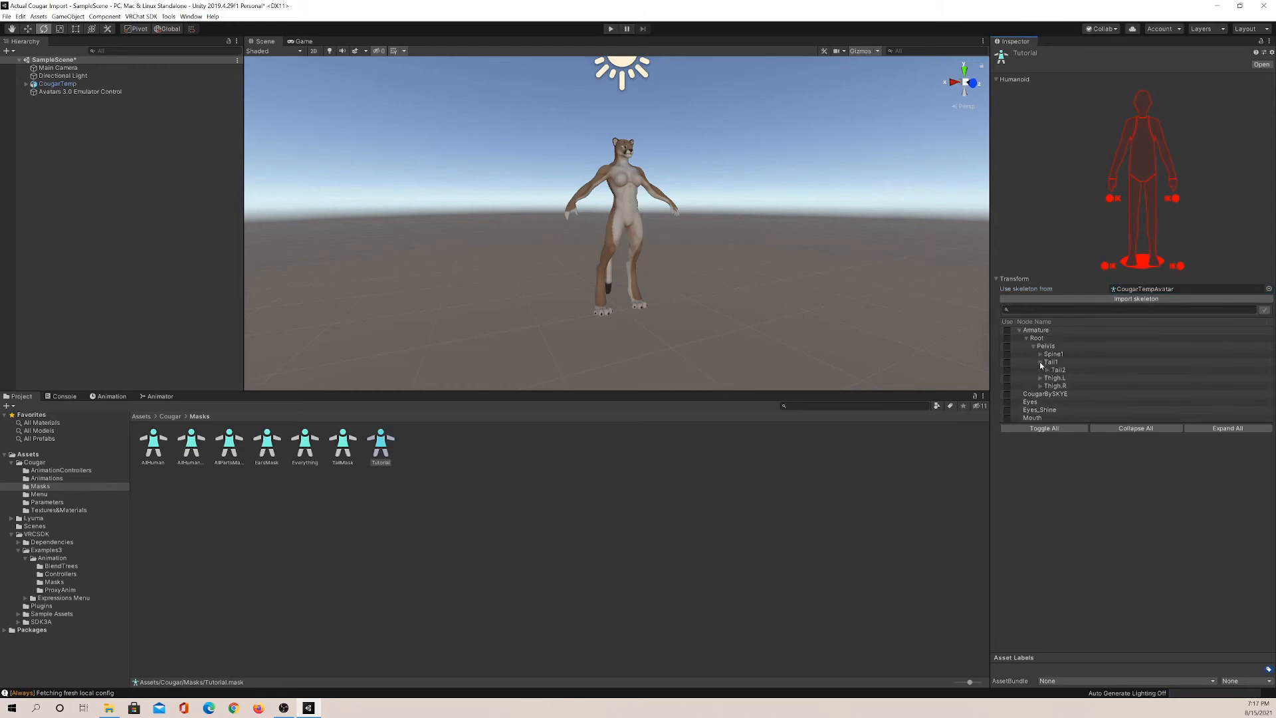
click(1048, 370)
click(1055, 378)
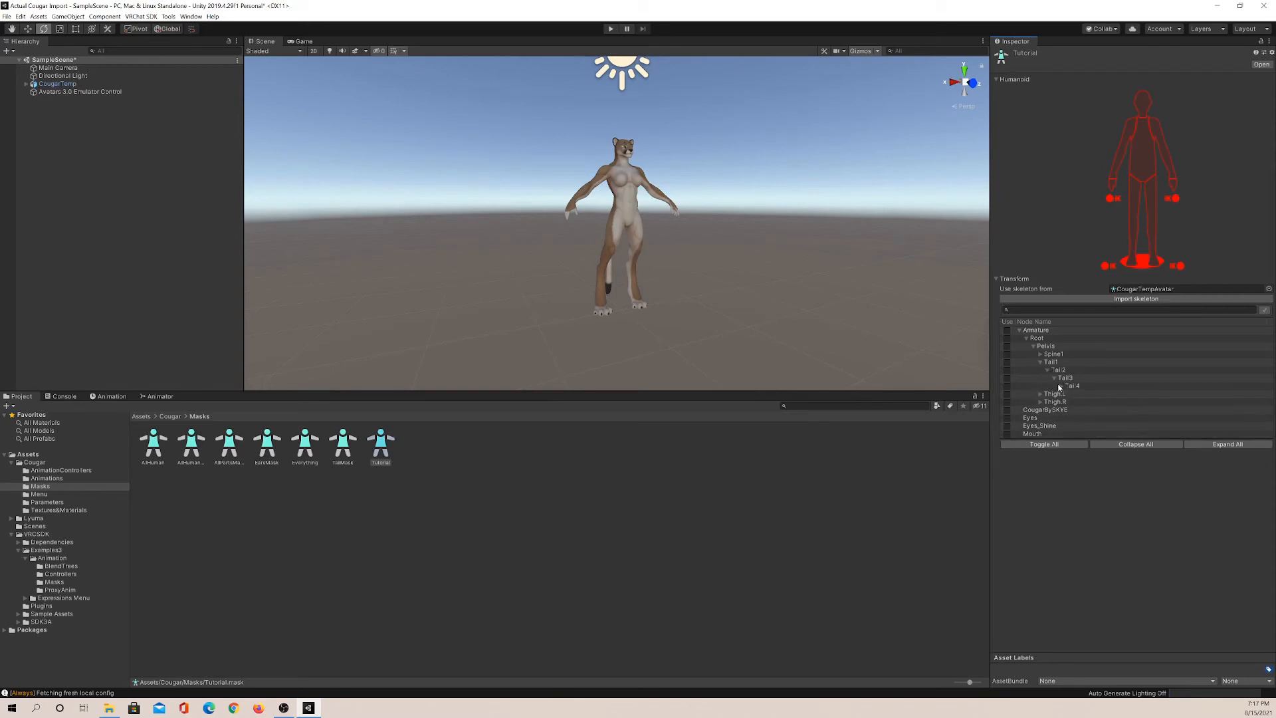
click(1062, 387)
click(1068, 394)
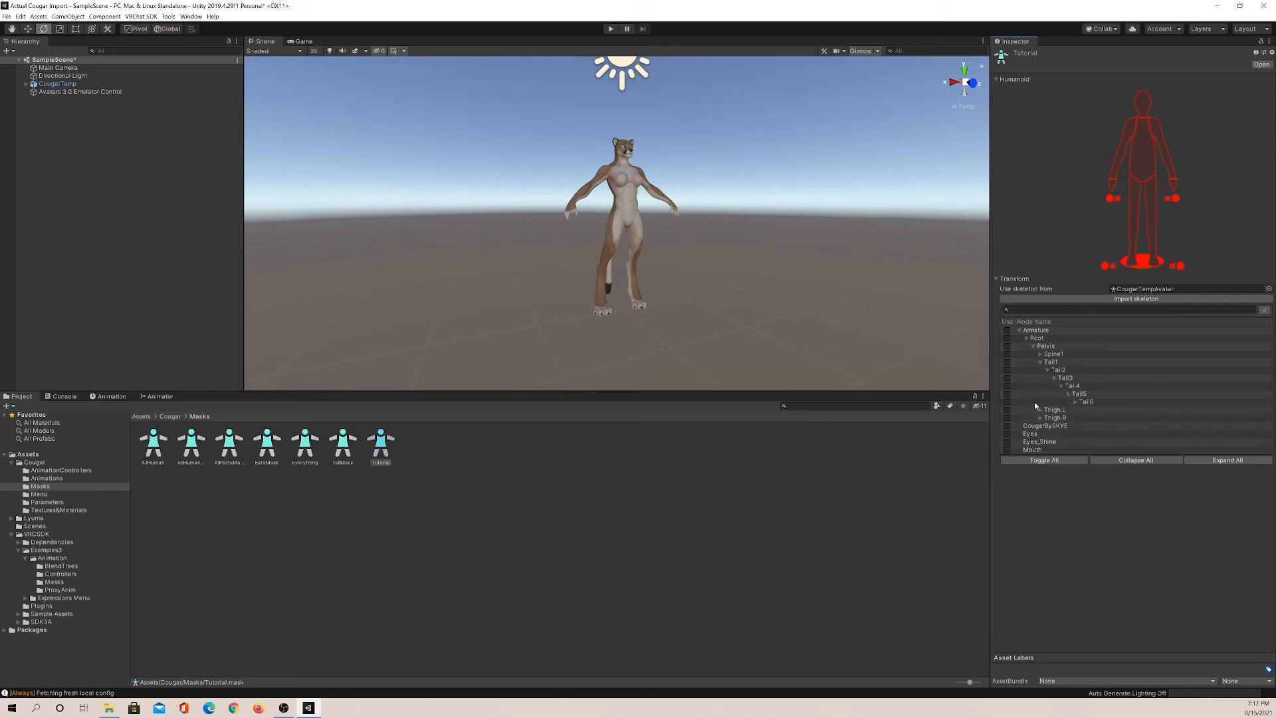
click(1008, 402)
click(1007, 393)
click(1007, 386)
click(1008, 377)
click(575, 519)
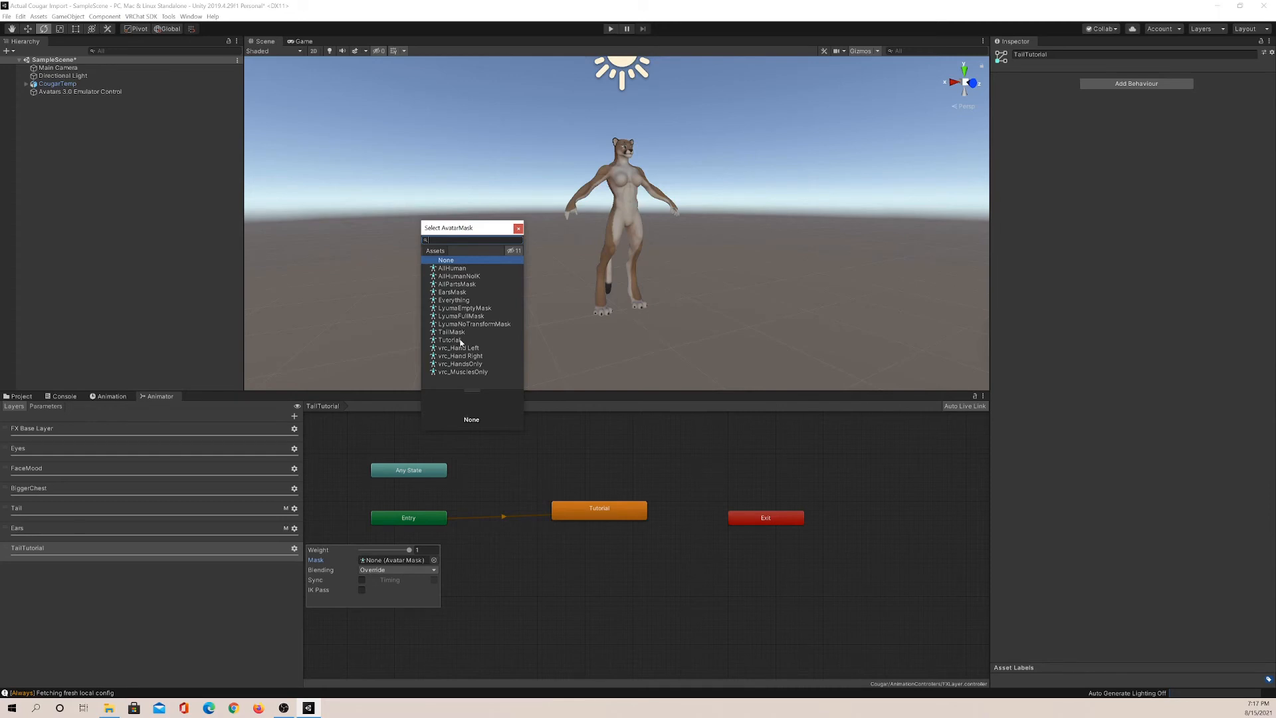
Assign the Tutorial avatar mask to the TailTutorial layer
click(450, 340)
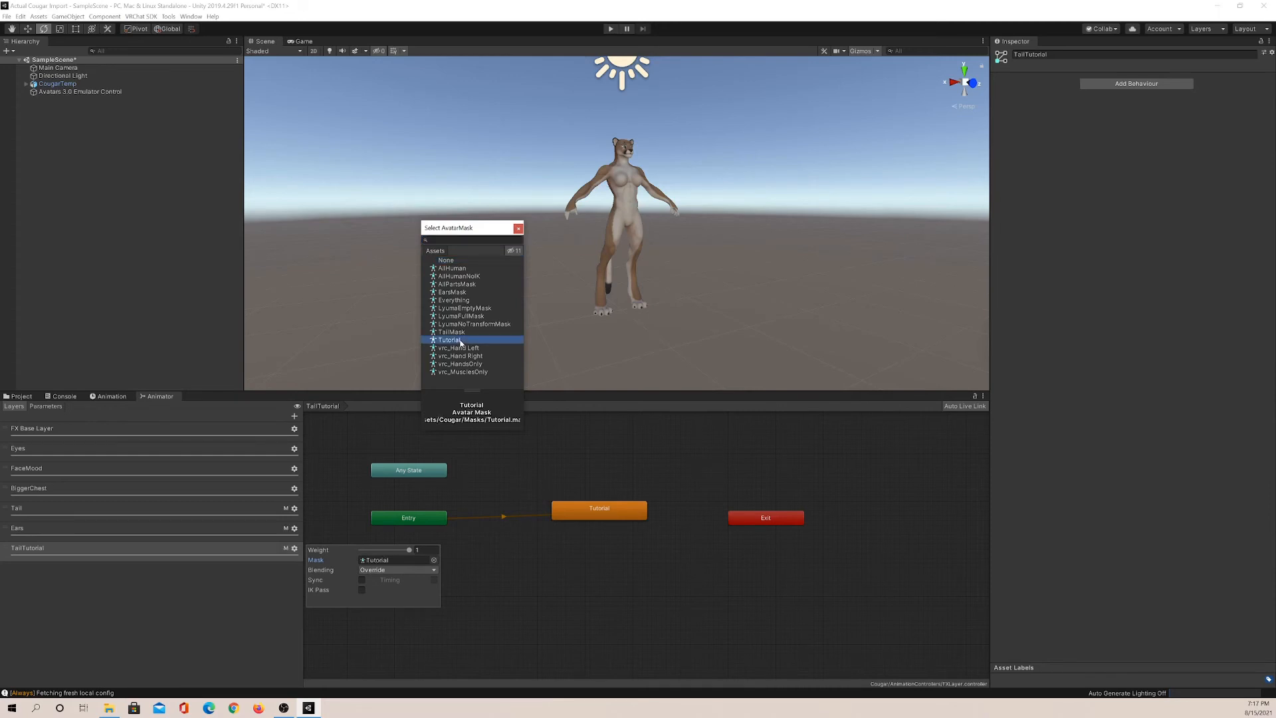
click(553, 455)
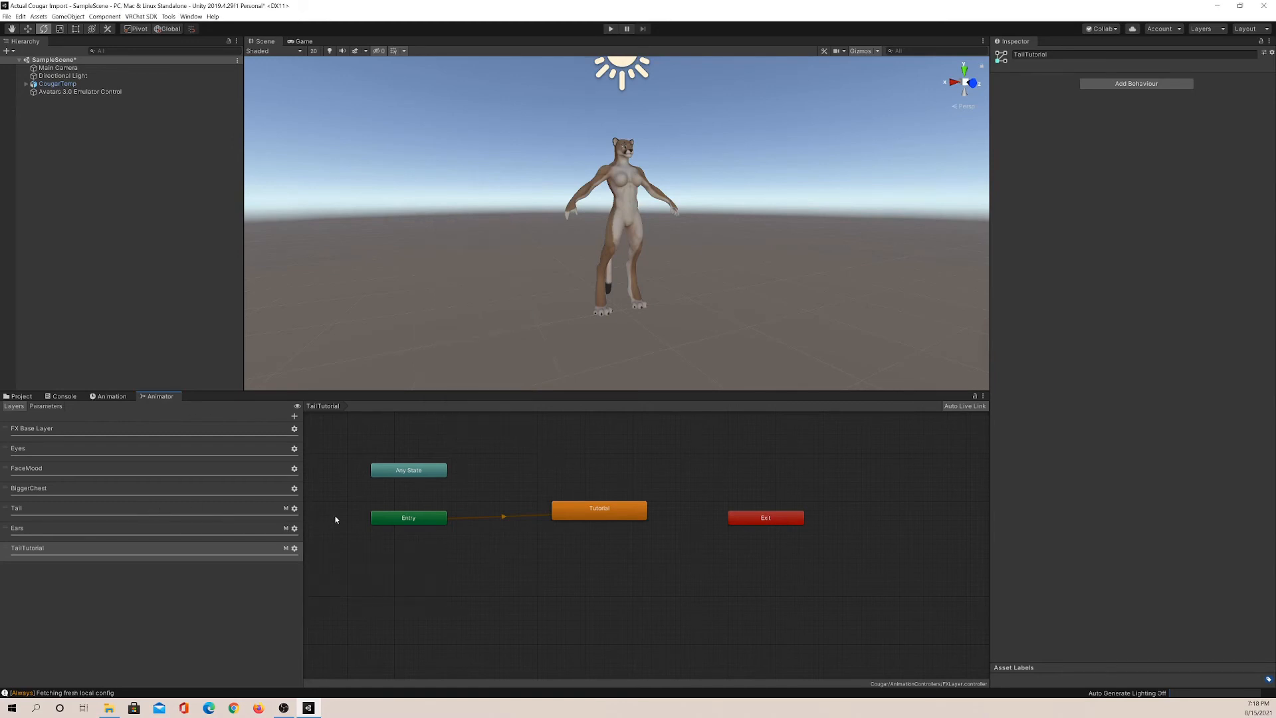
Examine the Tail layer's TailDefault state and the layer's settings
click(246, 518)
click(569, 524)
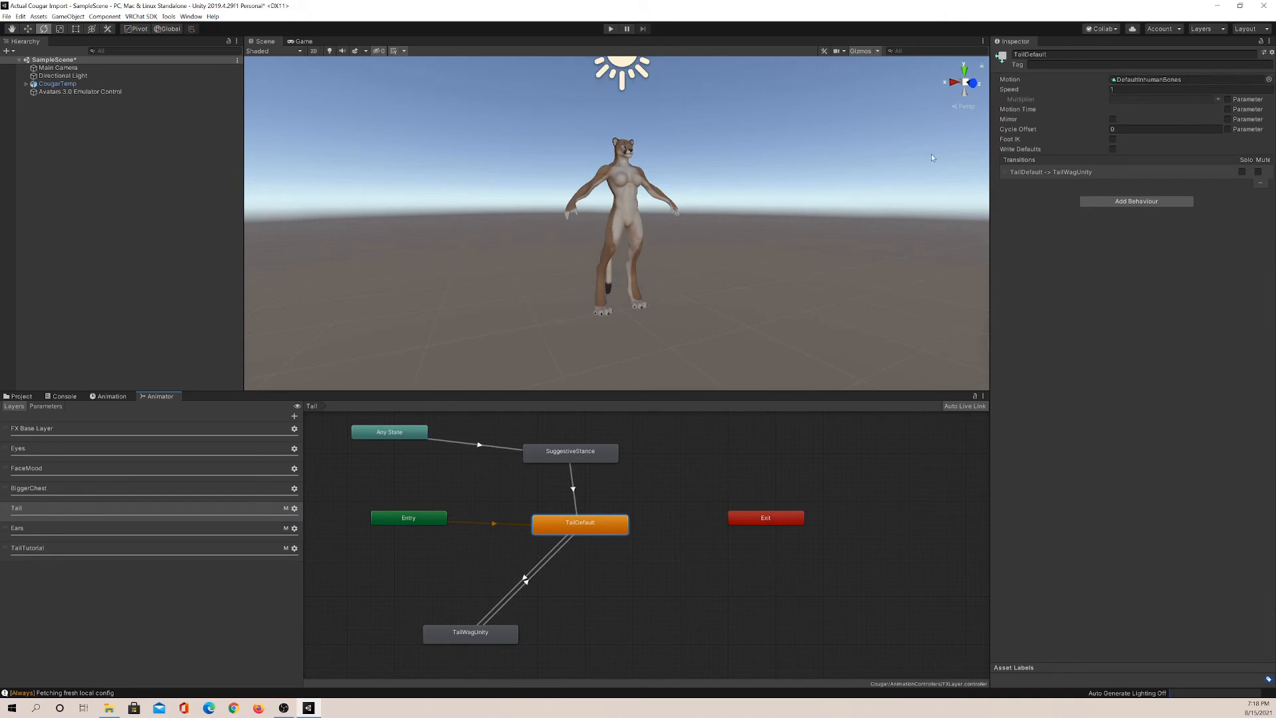
click(295, 509)
click(352, 488)
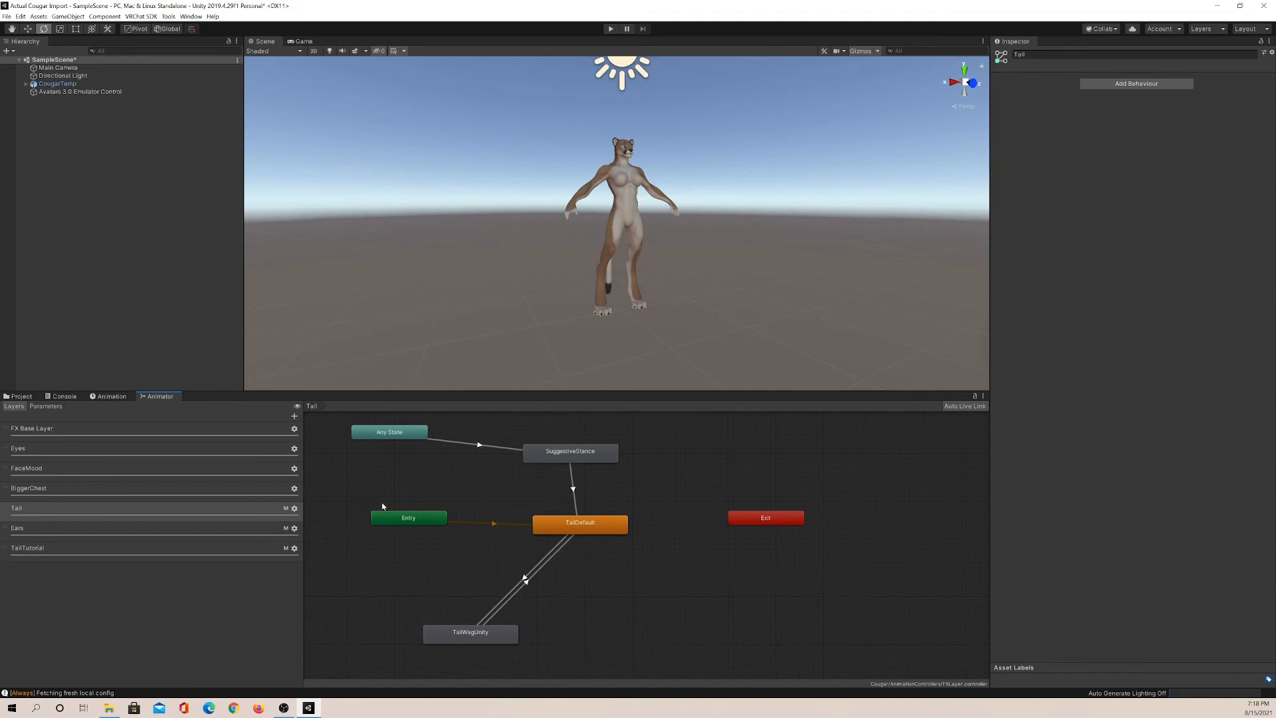
scroll(431, 505, down, 2)
Return to the TailTutorial layer and move its Tutorial state slightly lower in the graph
click(228, 548)
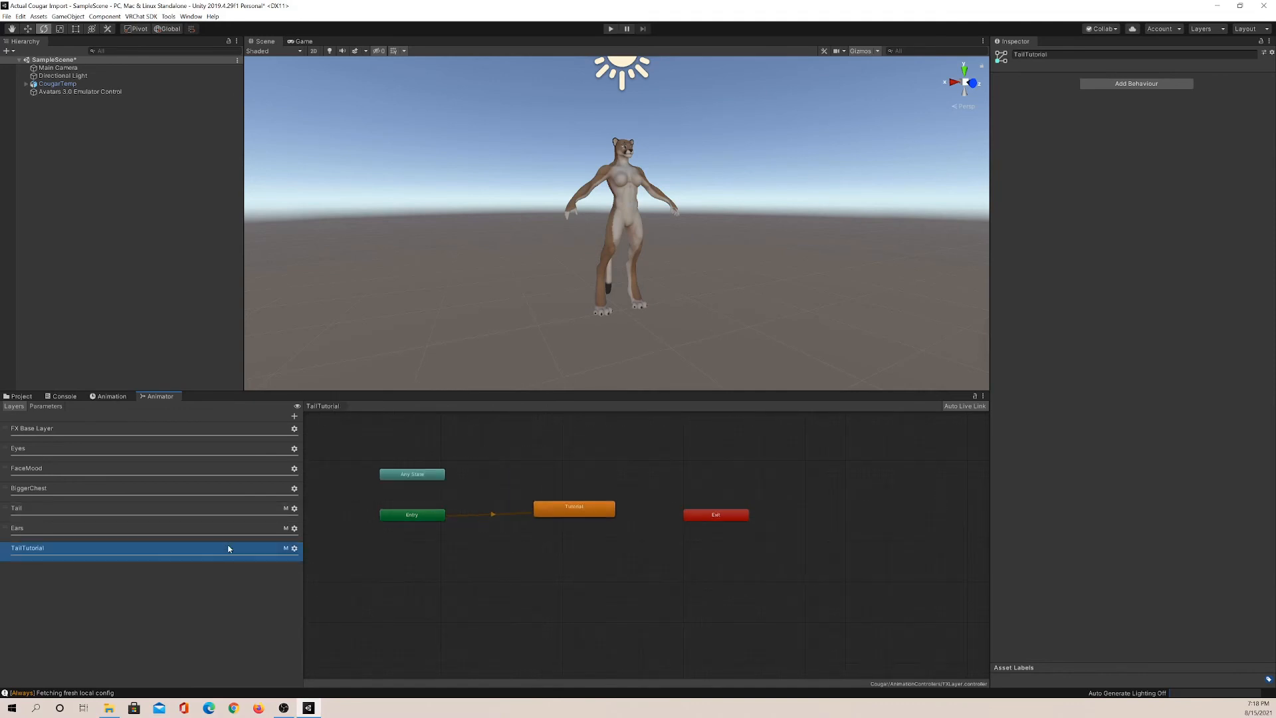
scroll(497, 479, up, 2)
click(386, 471)
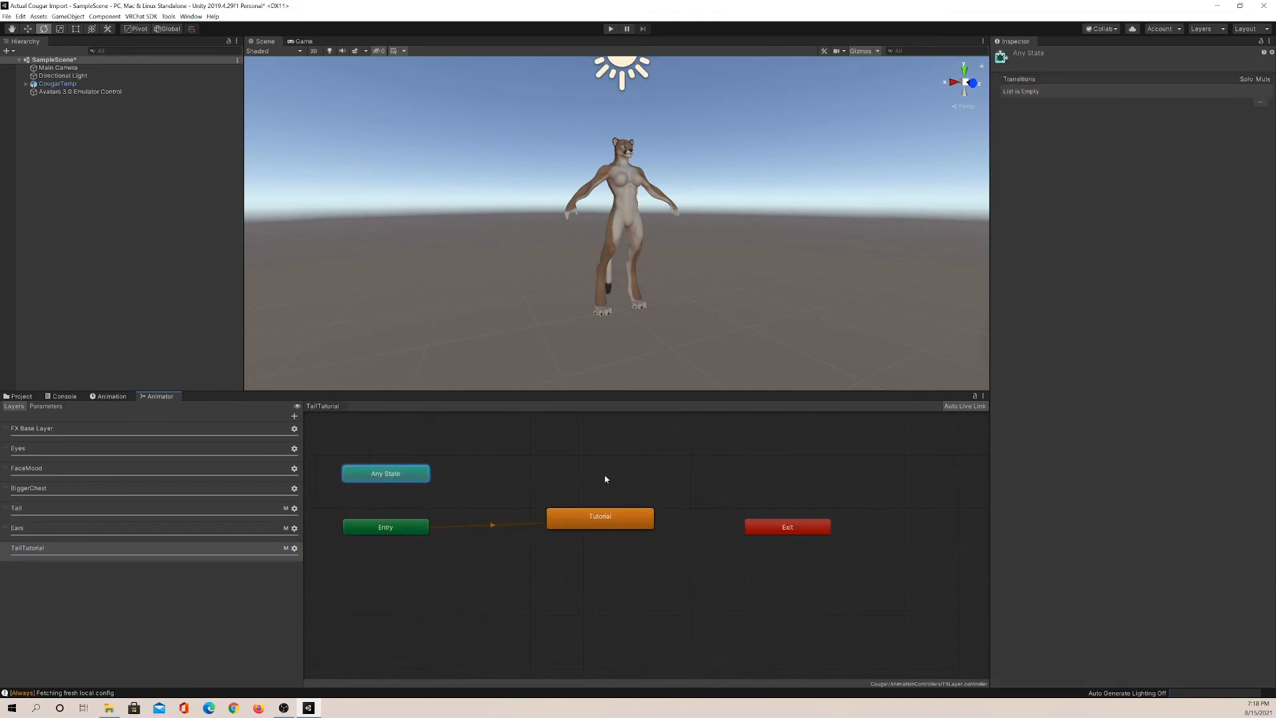
scroll(572, 508, down, 1)
drag(589, 537, 572, 559)
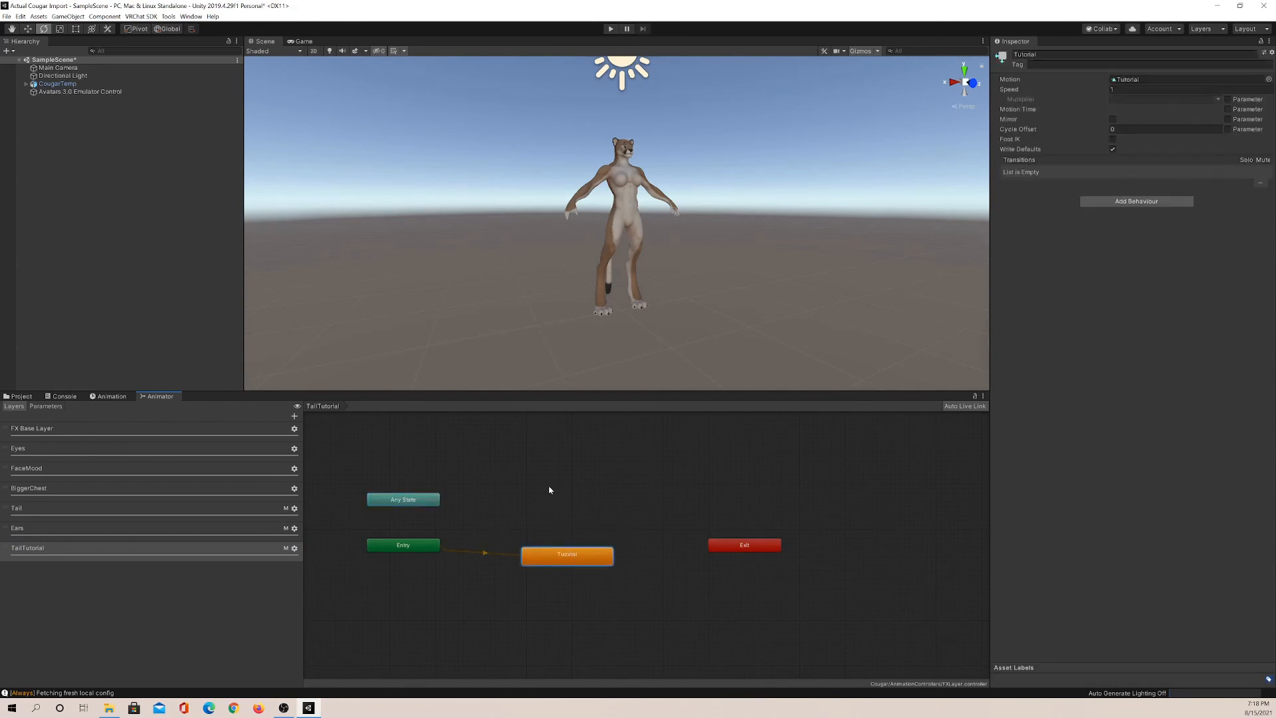
Examine the Ears layer's graph and the Tail layer's TailDefault state, and view the avatar's tail from the side
click(237, 528)
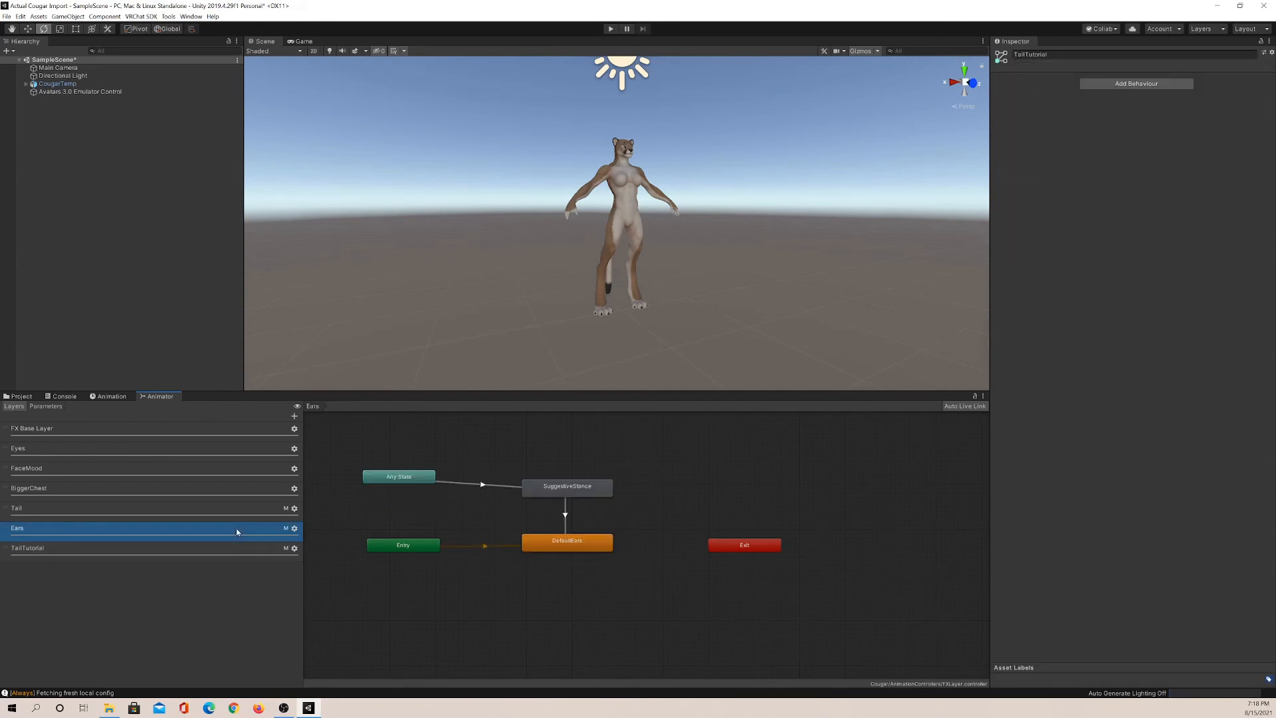
click(236, 508)
click(564, 554)
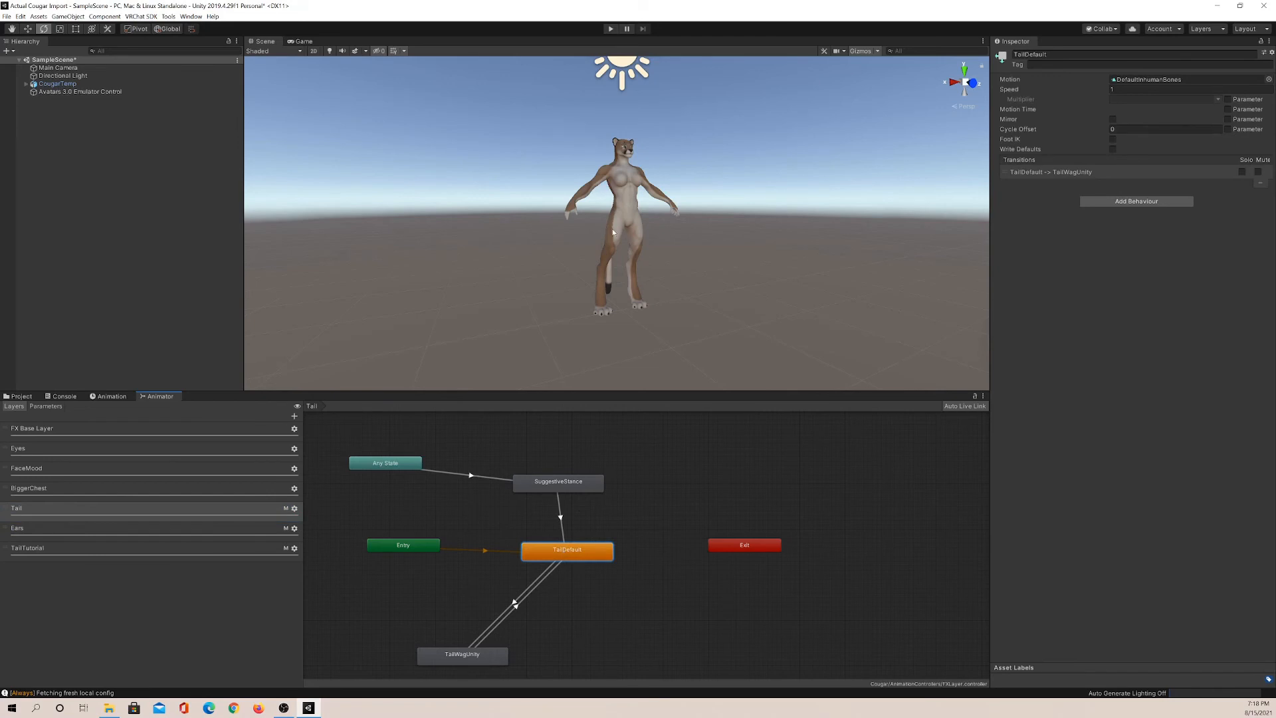
alt+drag(508, 257, 712, 271)
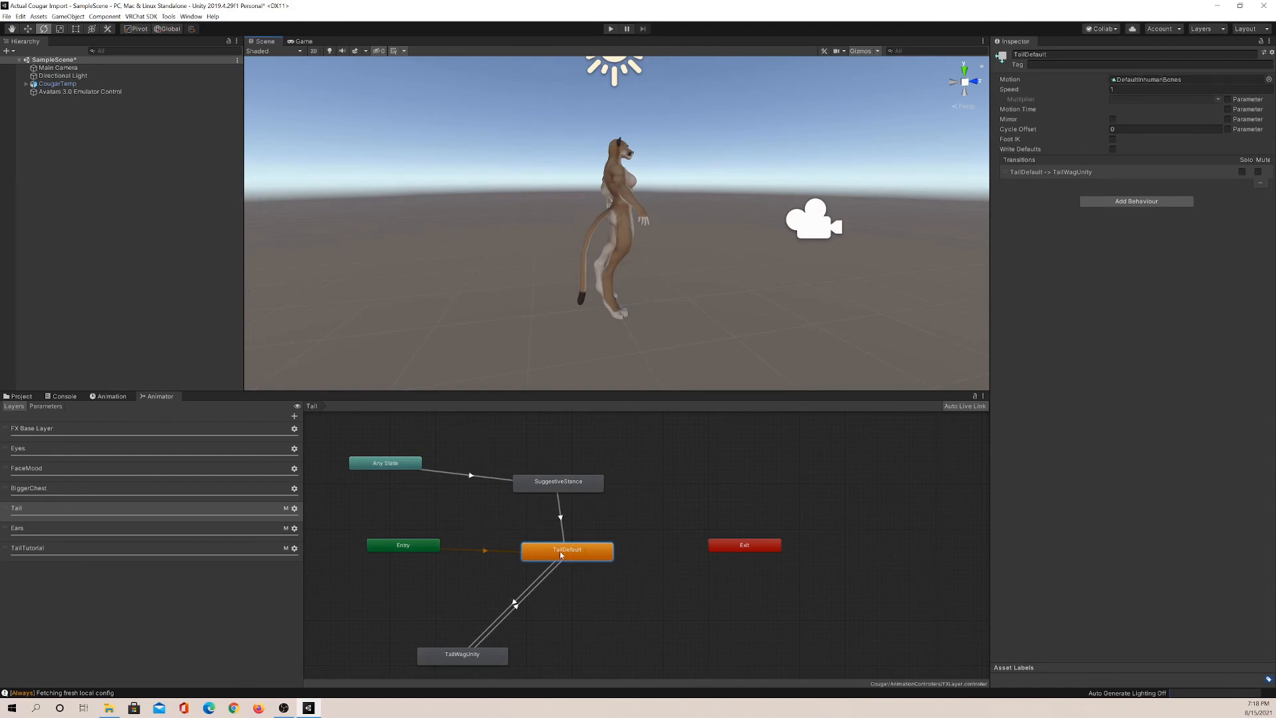
Inspect the Tail layer's Any State, SuggestiveStance, TailDefault and TailWagUnity nodes and the transitions linking them
click(405, 465)
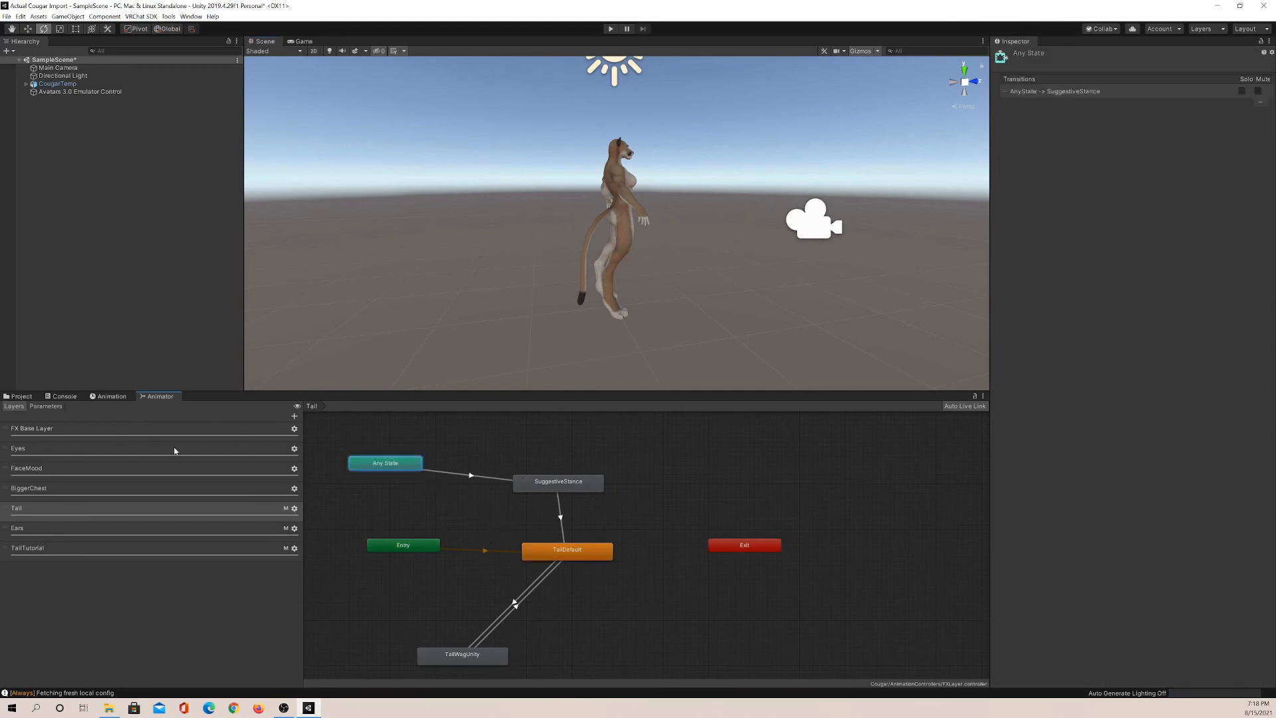
click(547, 485)
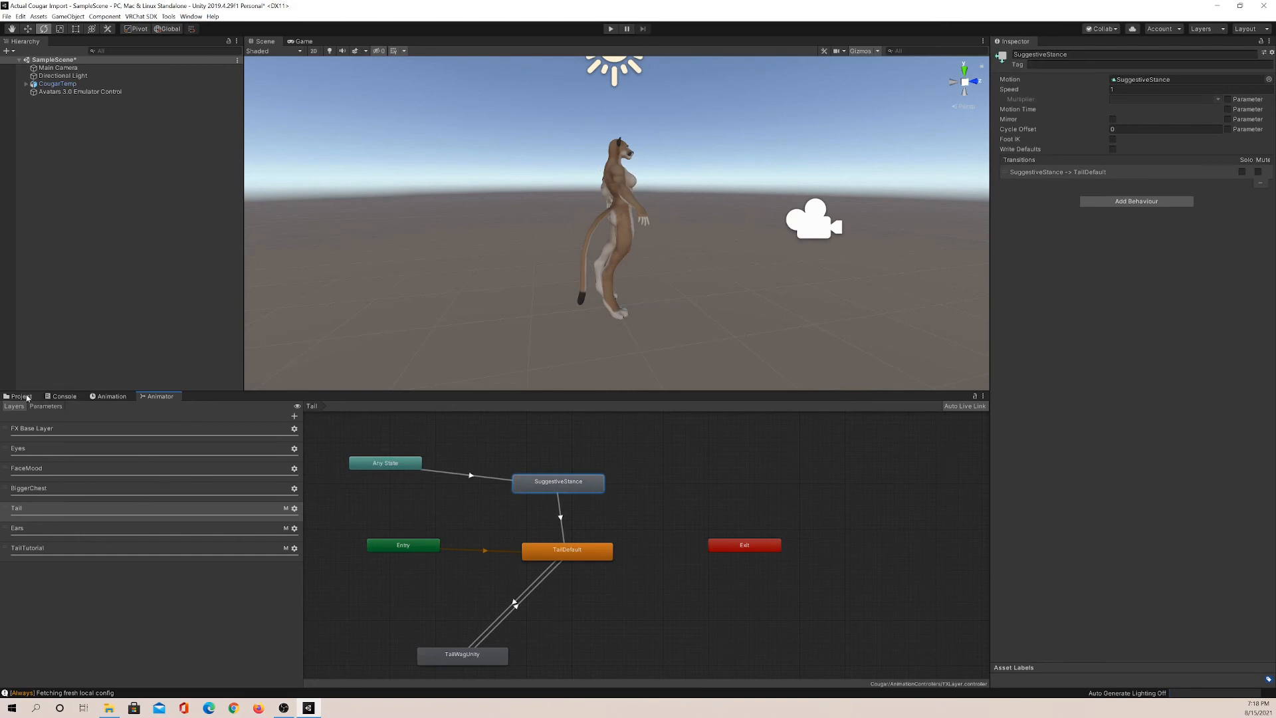
click(468, 476)
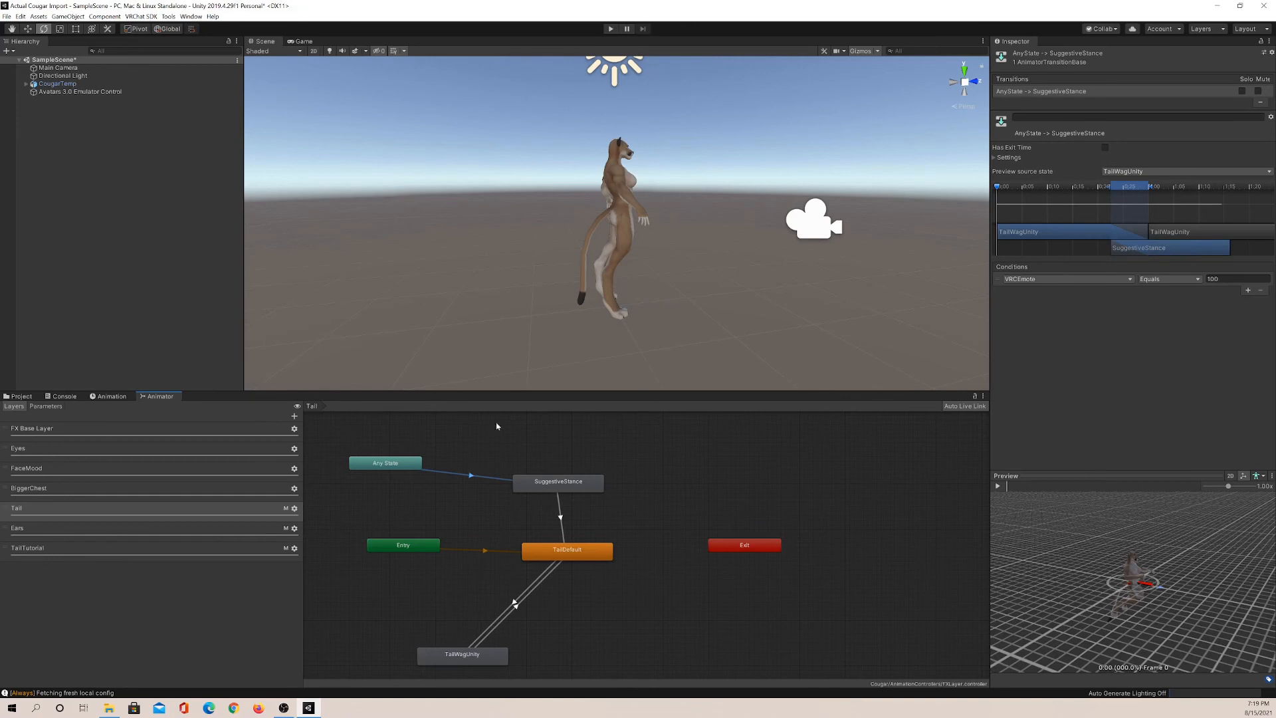
click(557, 551)
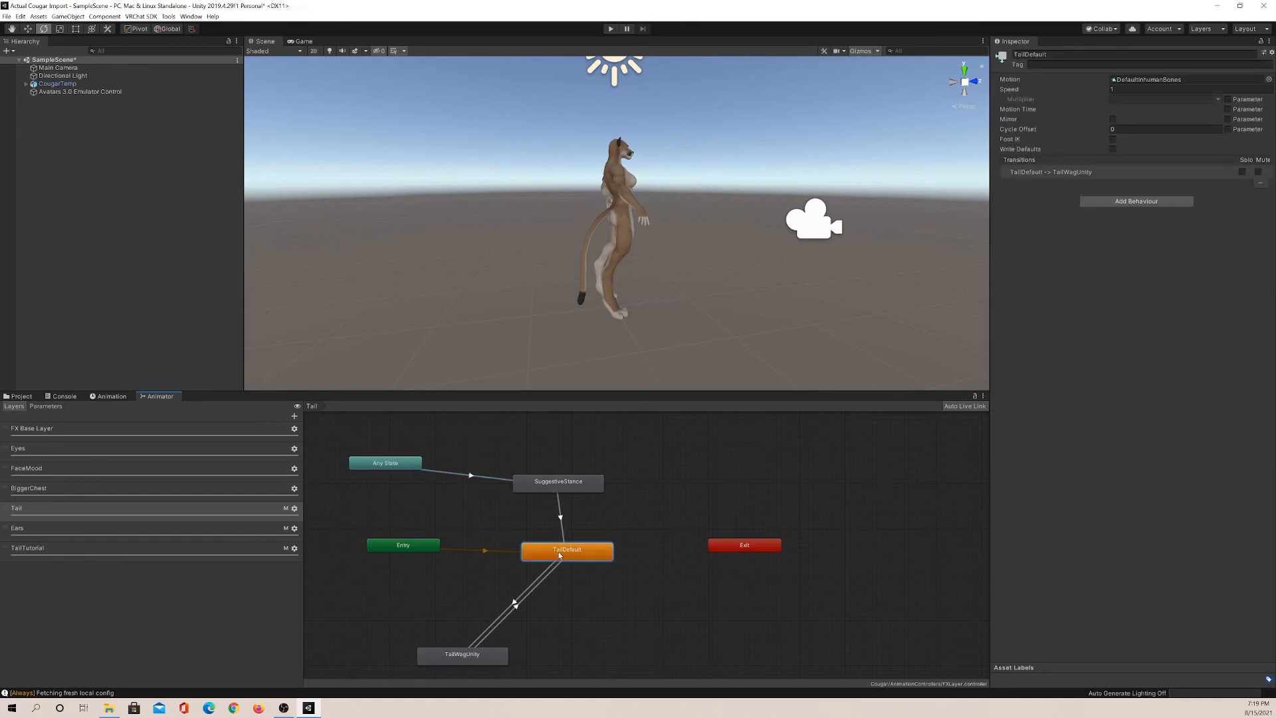
click(513, 601)
click(517, 606)
click(482, 656)
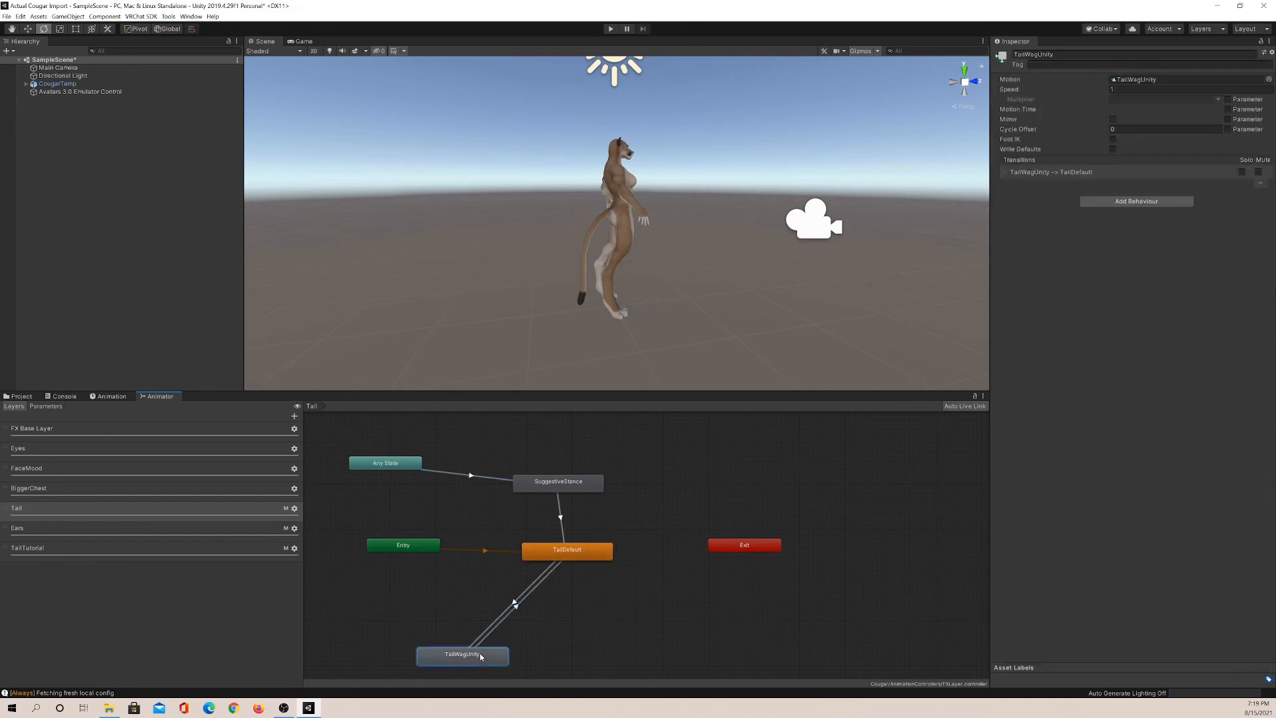
Open the ActionLayer controller and inspect its SuggestiveStance state and the transition into it from Prepare Standing
click(22, 396)
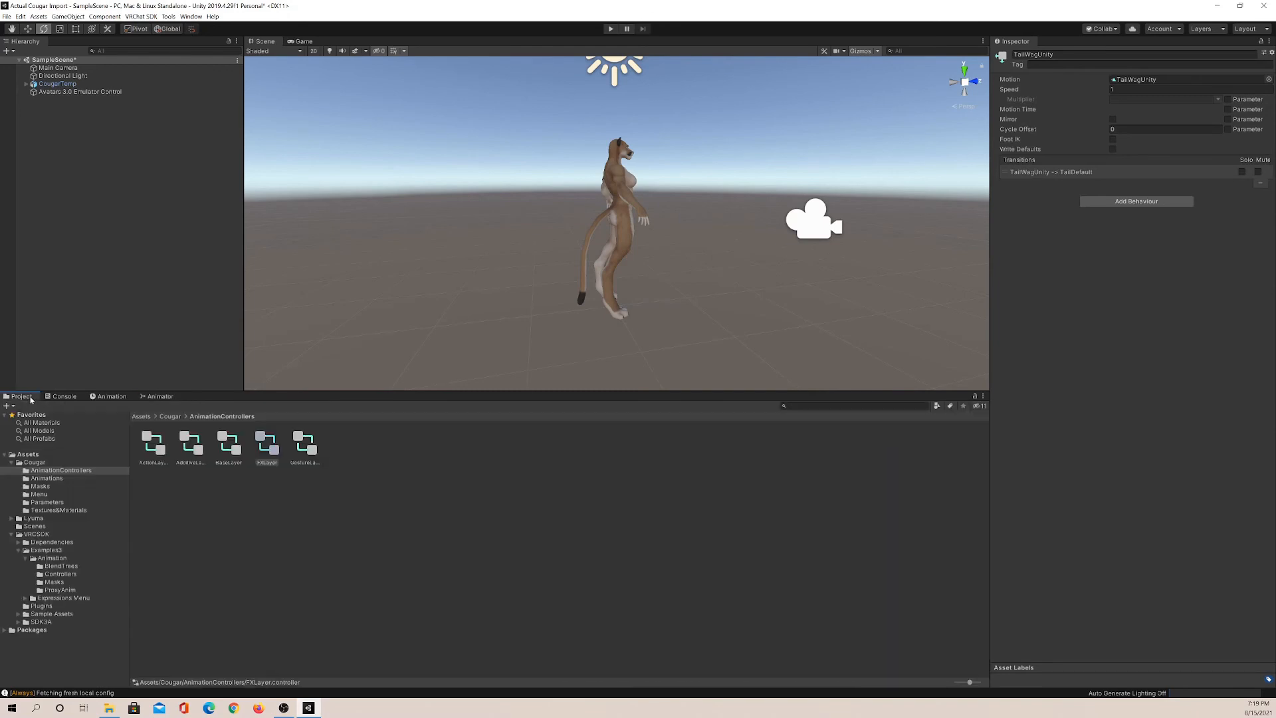
double_click(156, 445)
scroll(486, 466, up, 6)
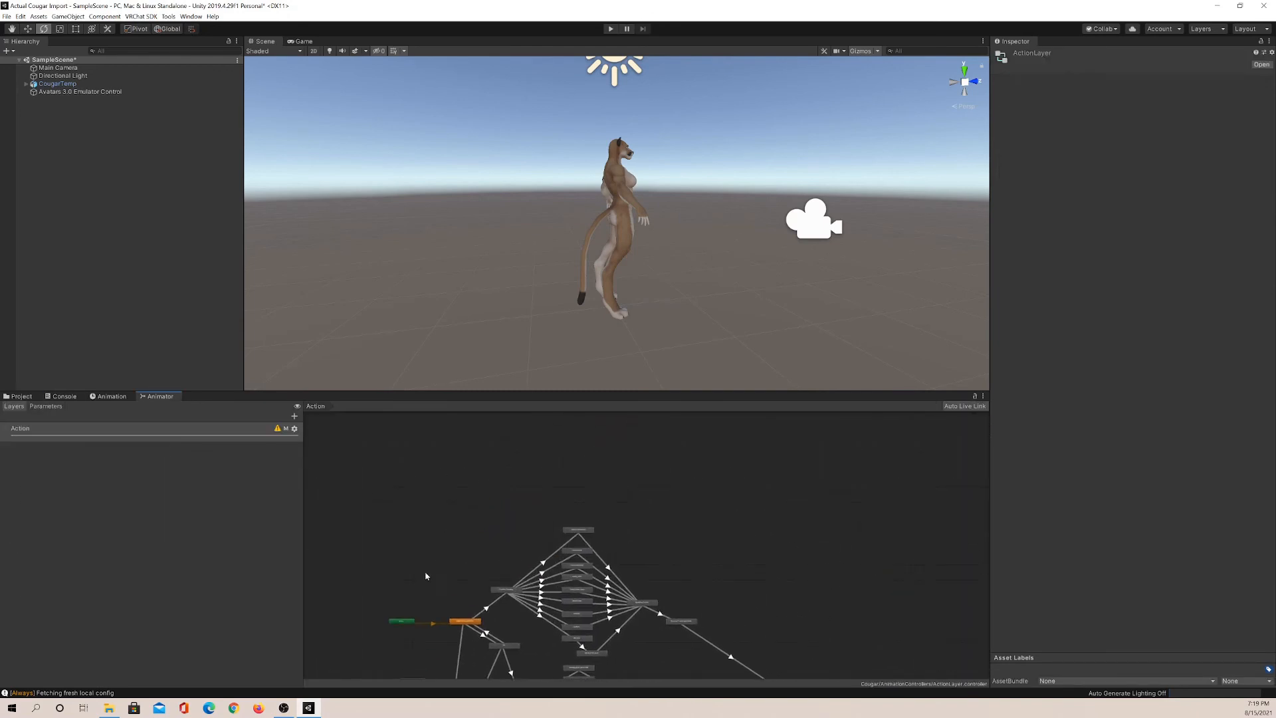
scroll(549, 521, up, 2)
click(611, 478)
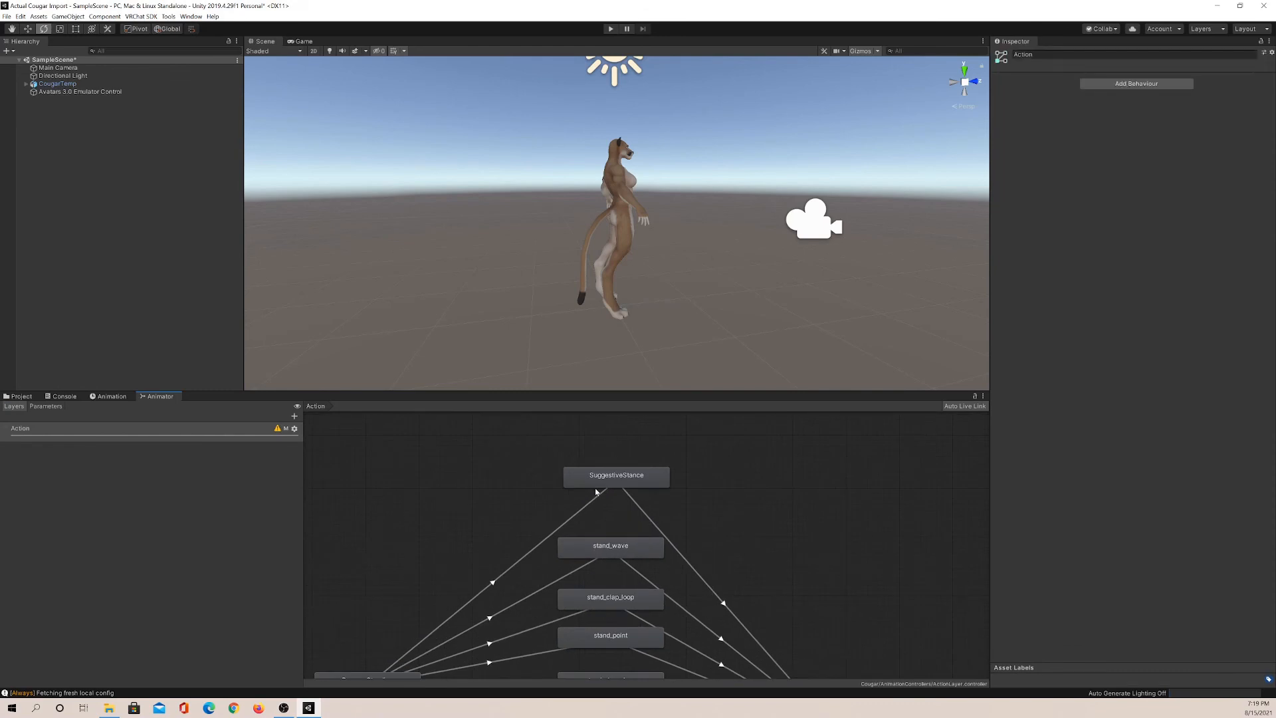
scroll(495, 498, down, 2)
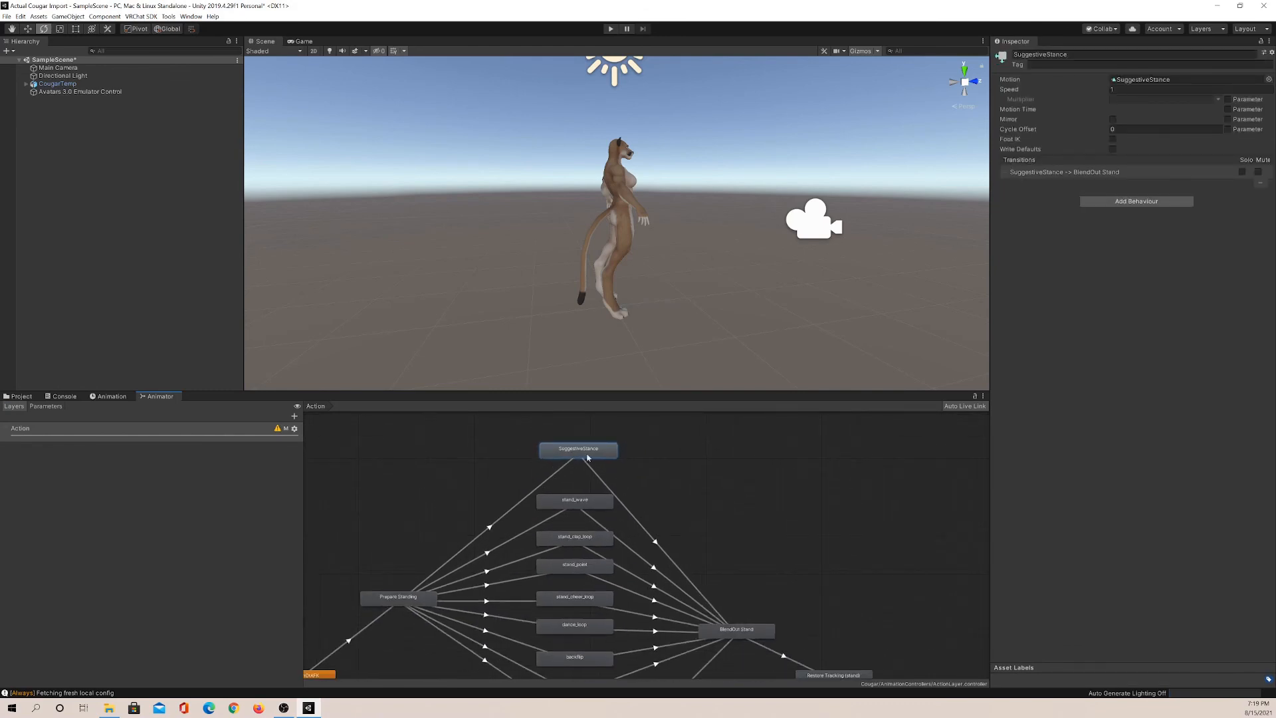
click(510, 510)
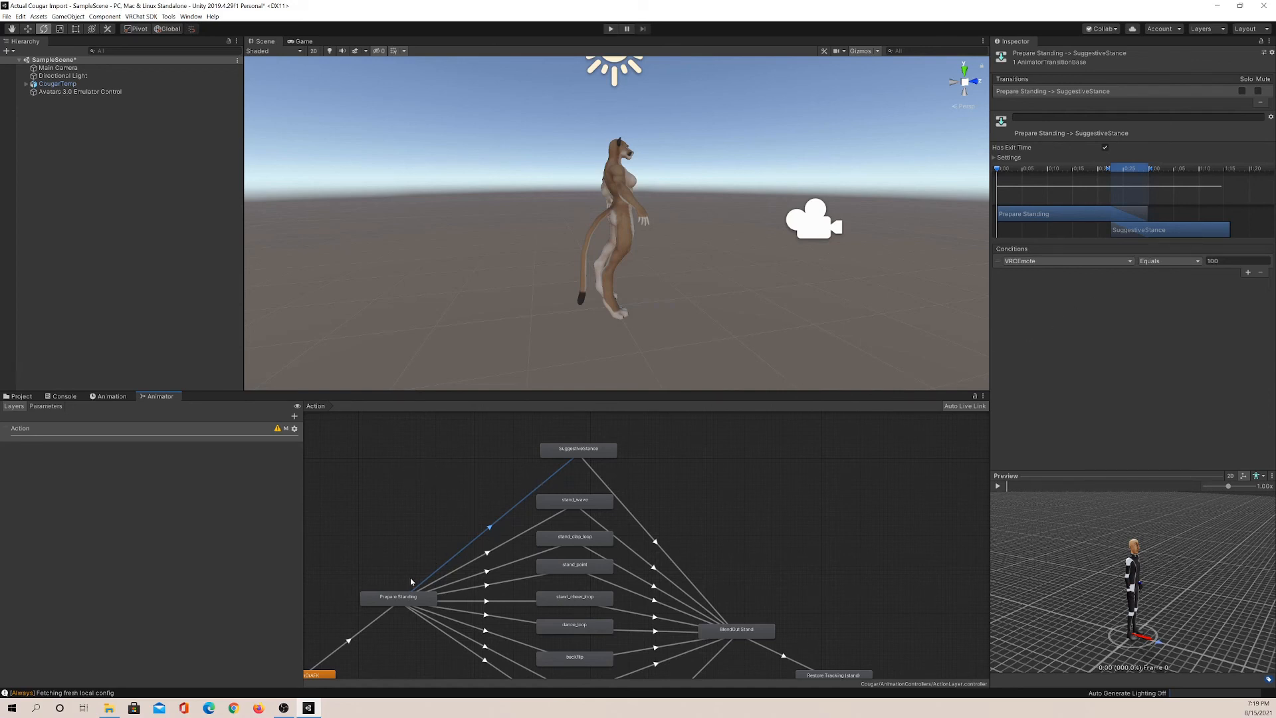
click(399, 596)
right_click(400, 595)
click(426, 604)
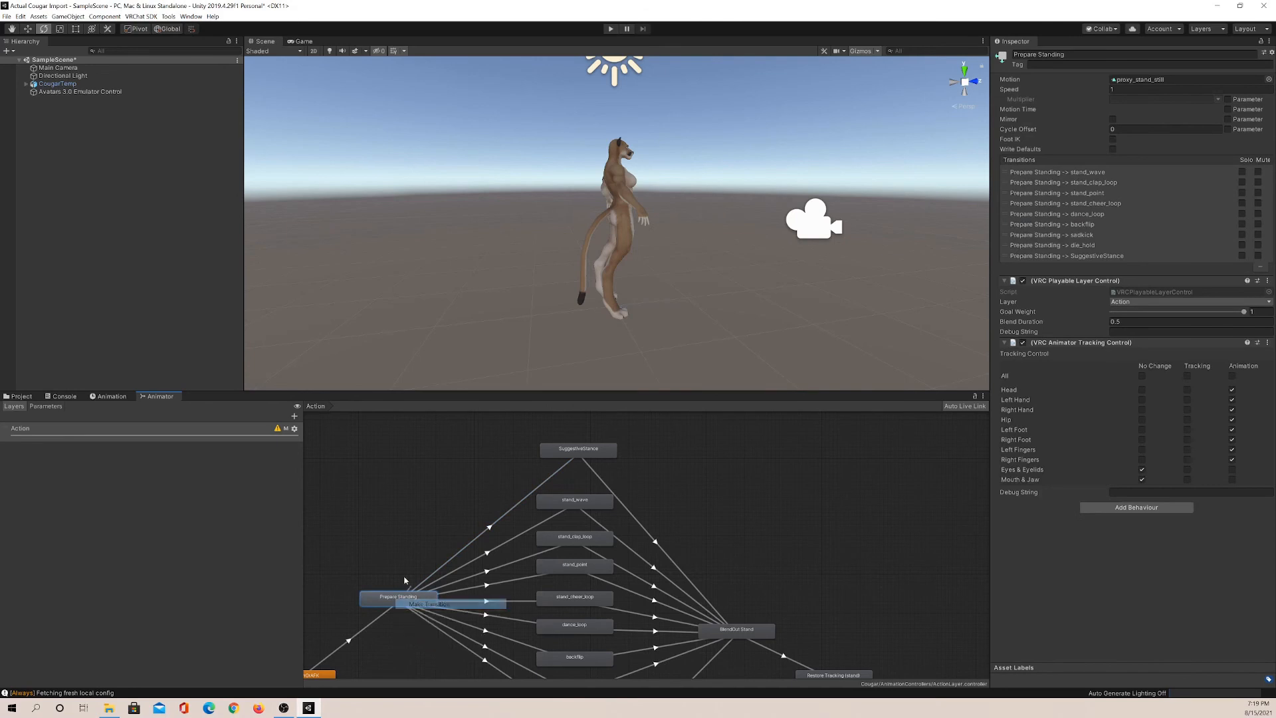
click(480, 469)
Add a second VRCEmote condition to the Prepare Standing to SuggestiveStance transition and remove it again
click(548, 479)
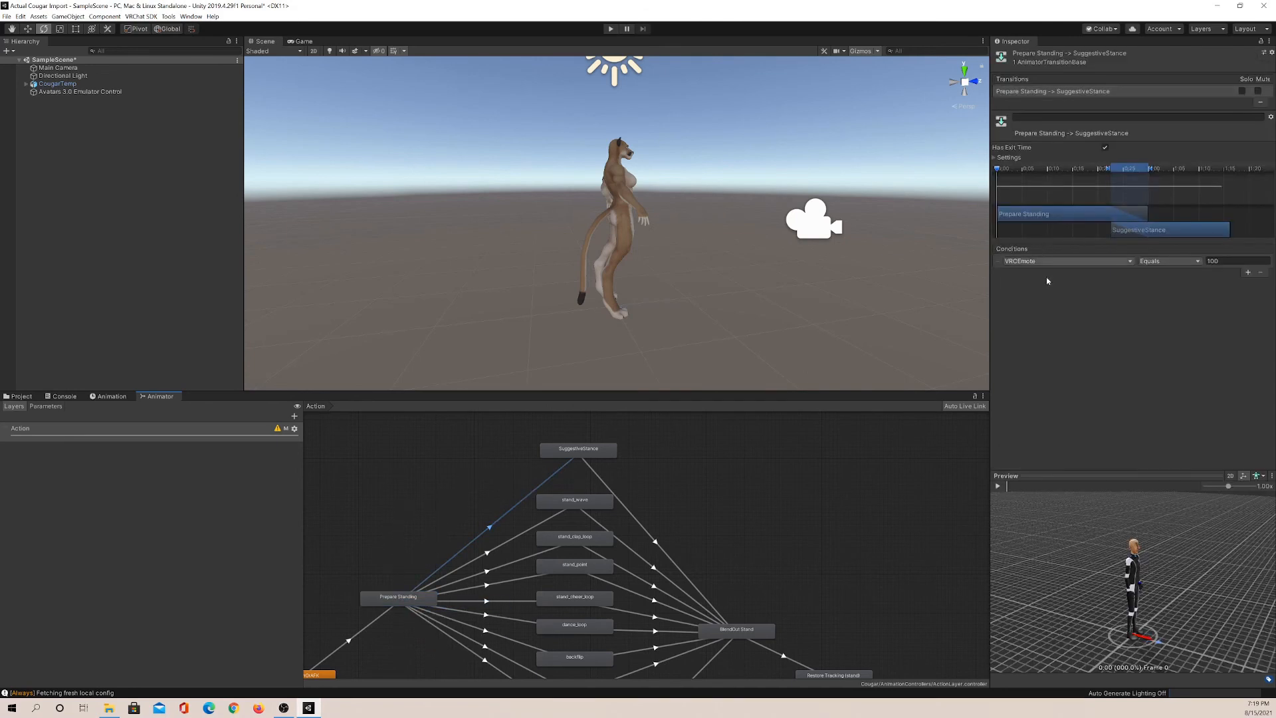
click(1246, 272)
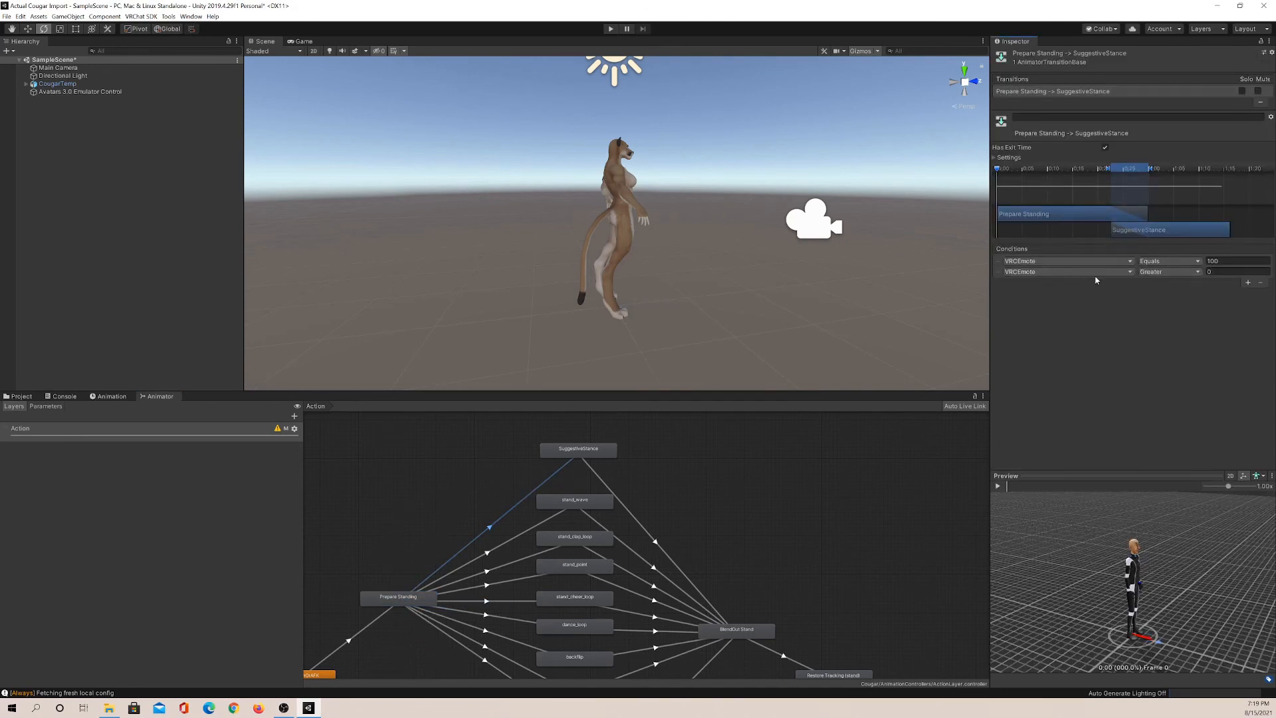
click(1005, 273)
click(1262, 284)
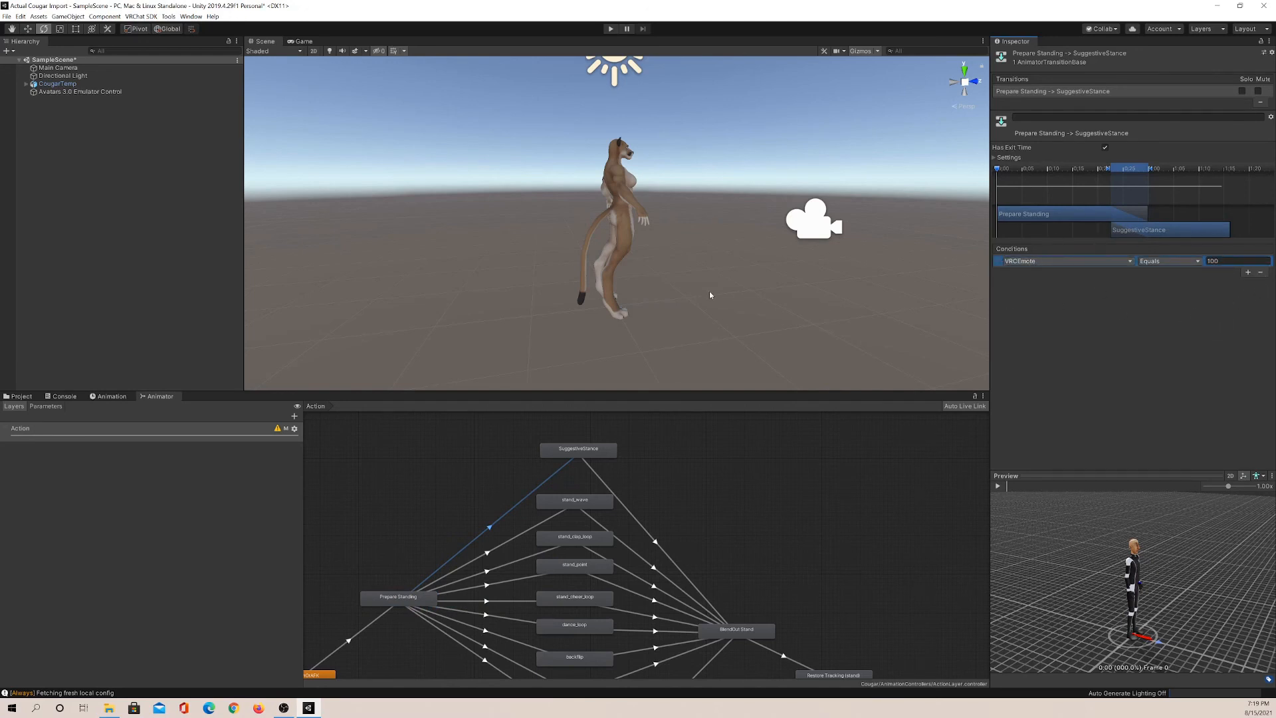
View the avatar from the front and reopen the FXLayer controller from the Cougar/AnimationControllers folder
alt+drag(710, 295, 492, 249)
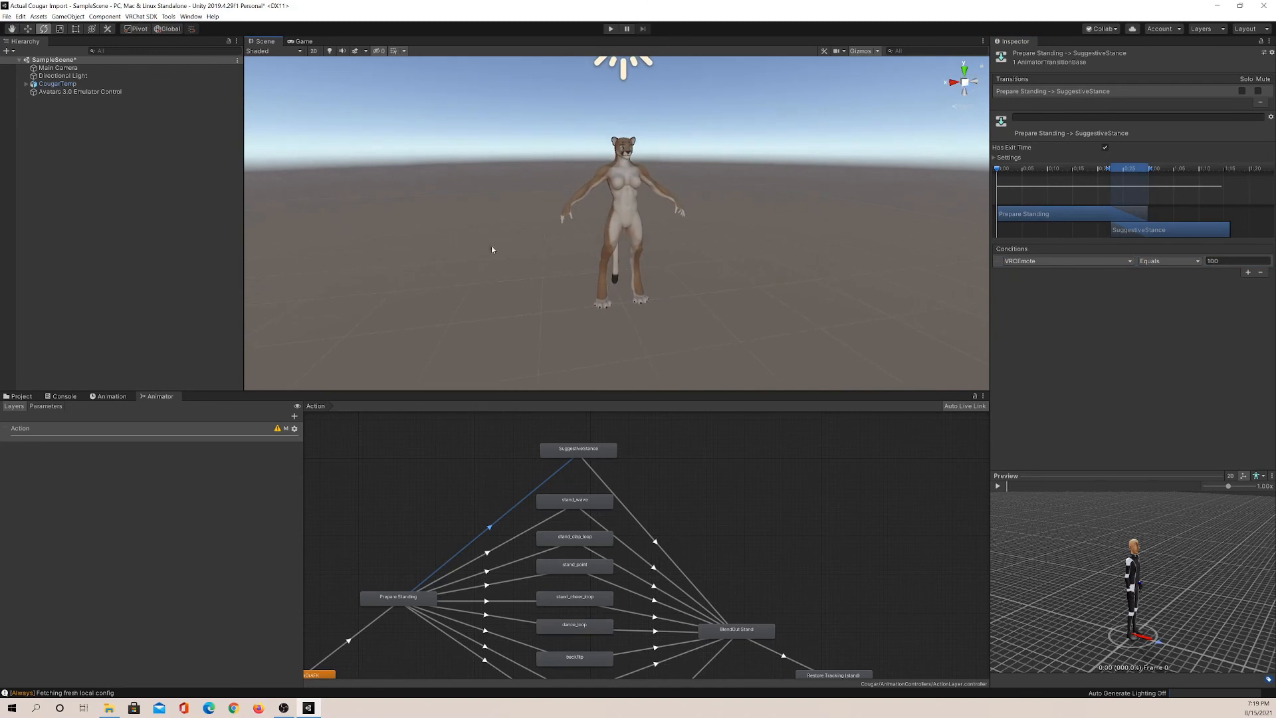
alt+drag(628, 235, 608, 233)
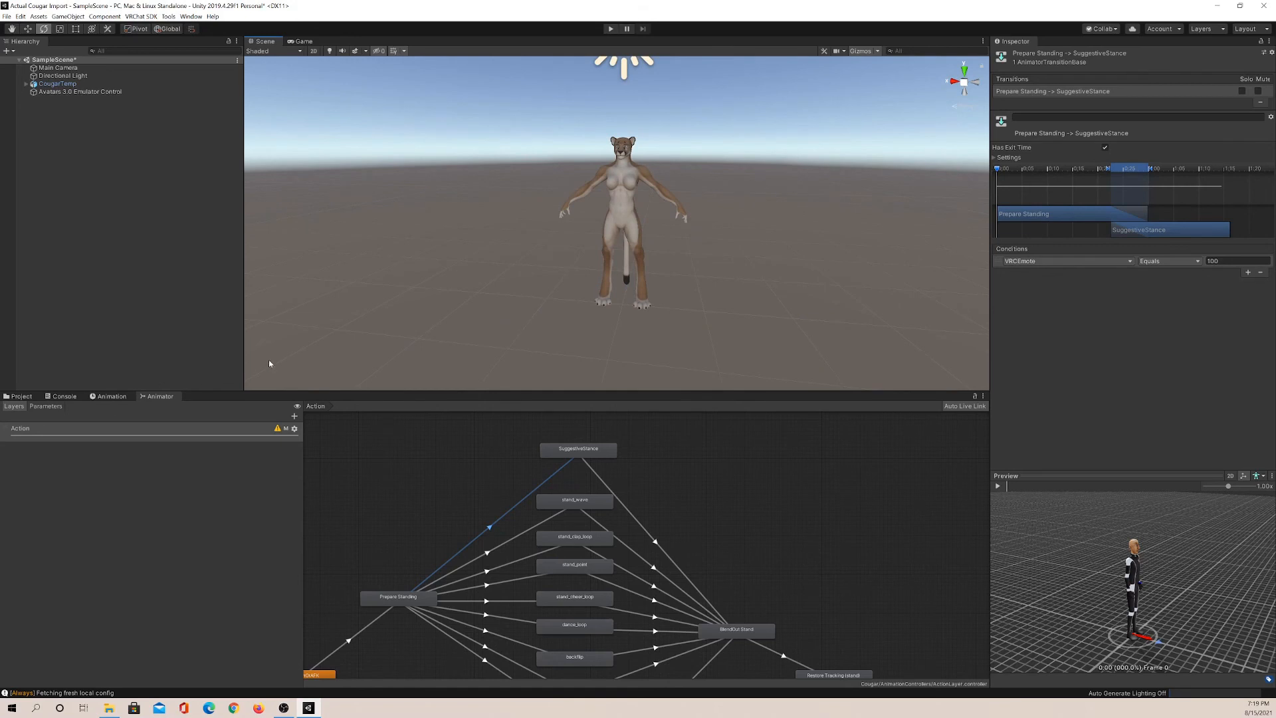
click(19, 396)
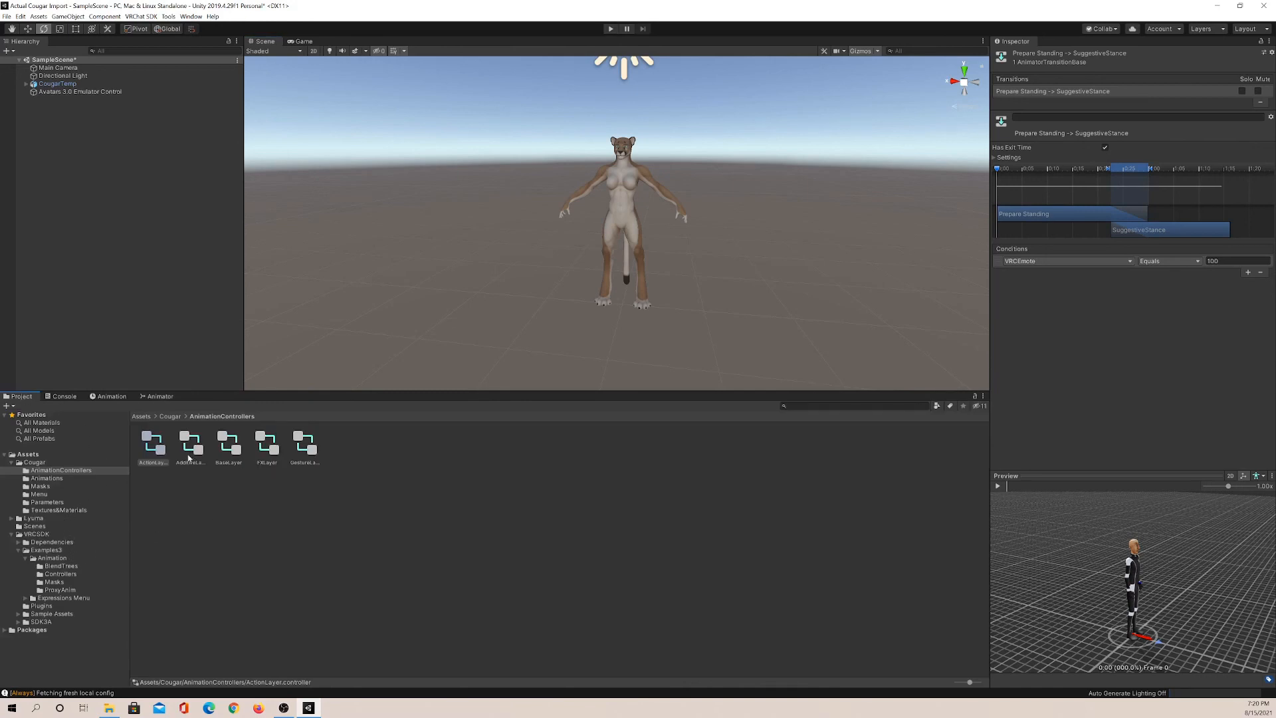
double_click(267, 452)
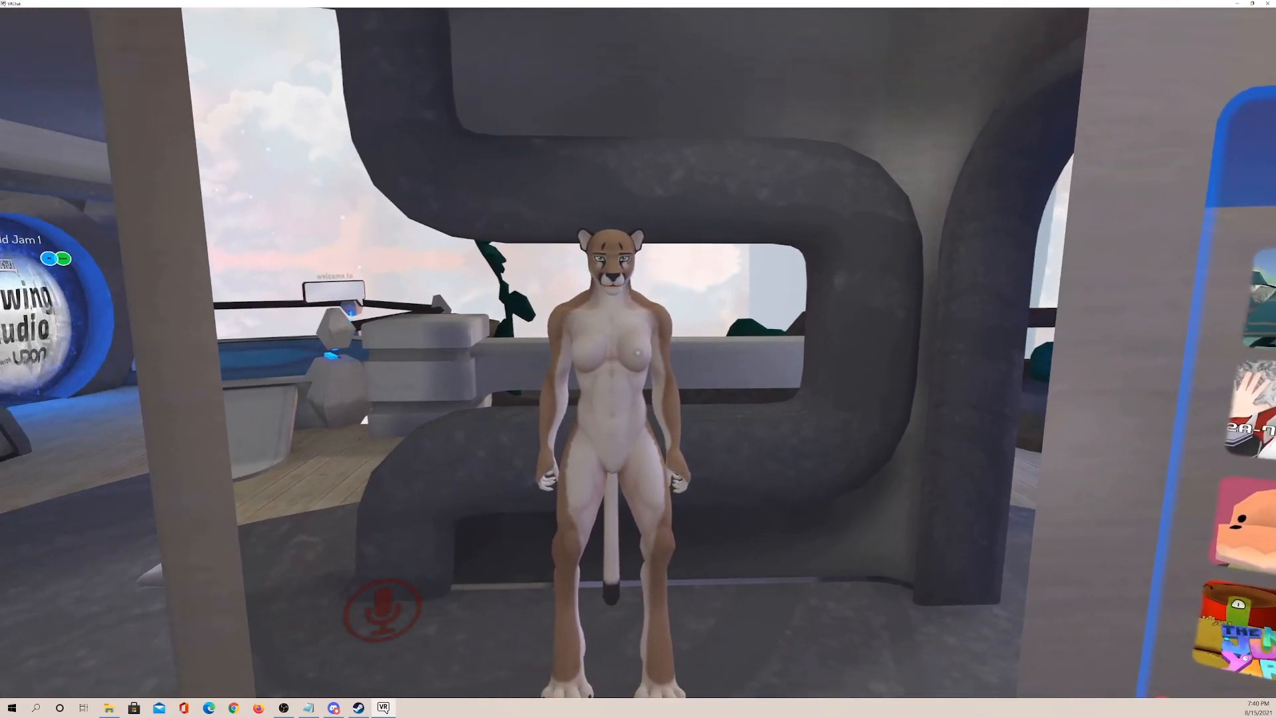
Switch to VRChat, position the avatar in front of the mirror and toggle TailWagging in its expressions menu
key(w)
key(s)
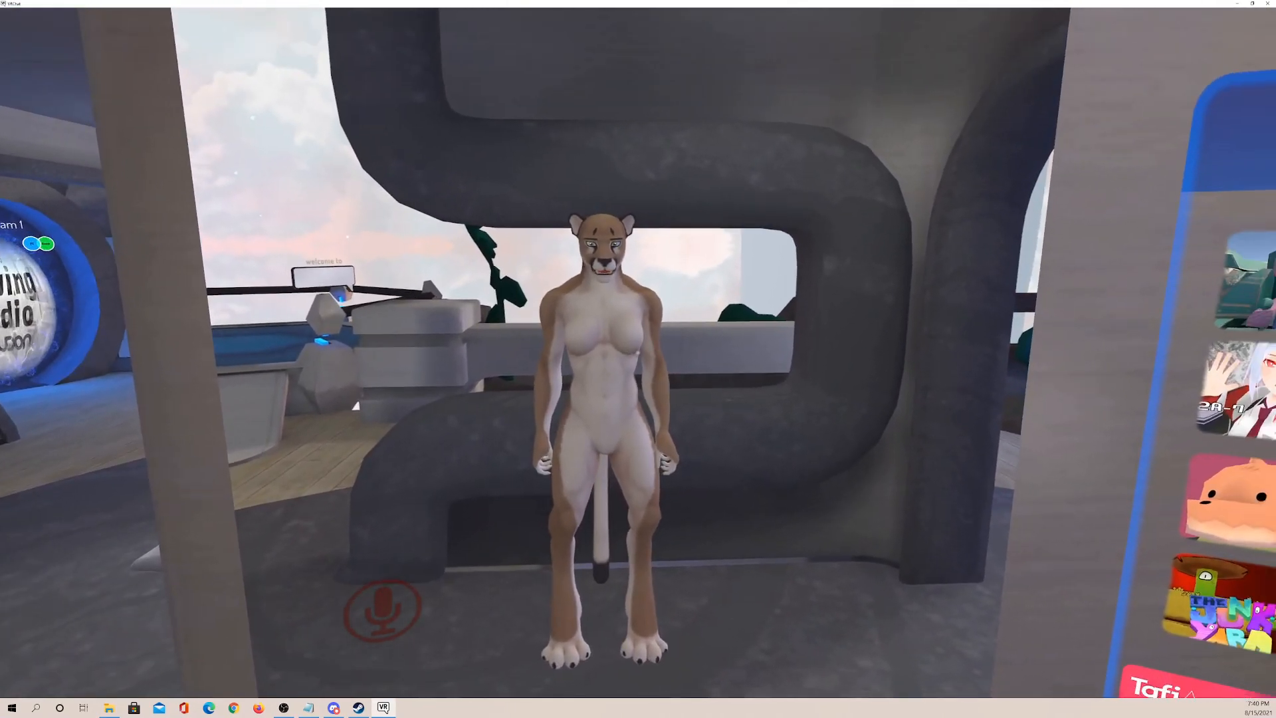
key(w)
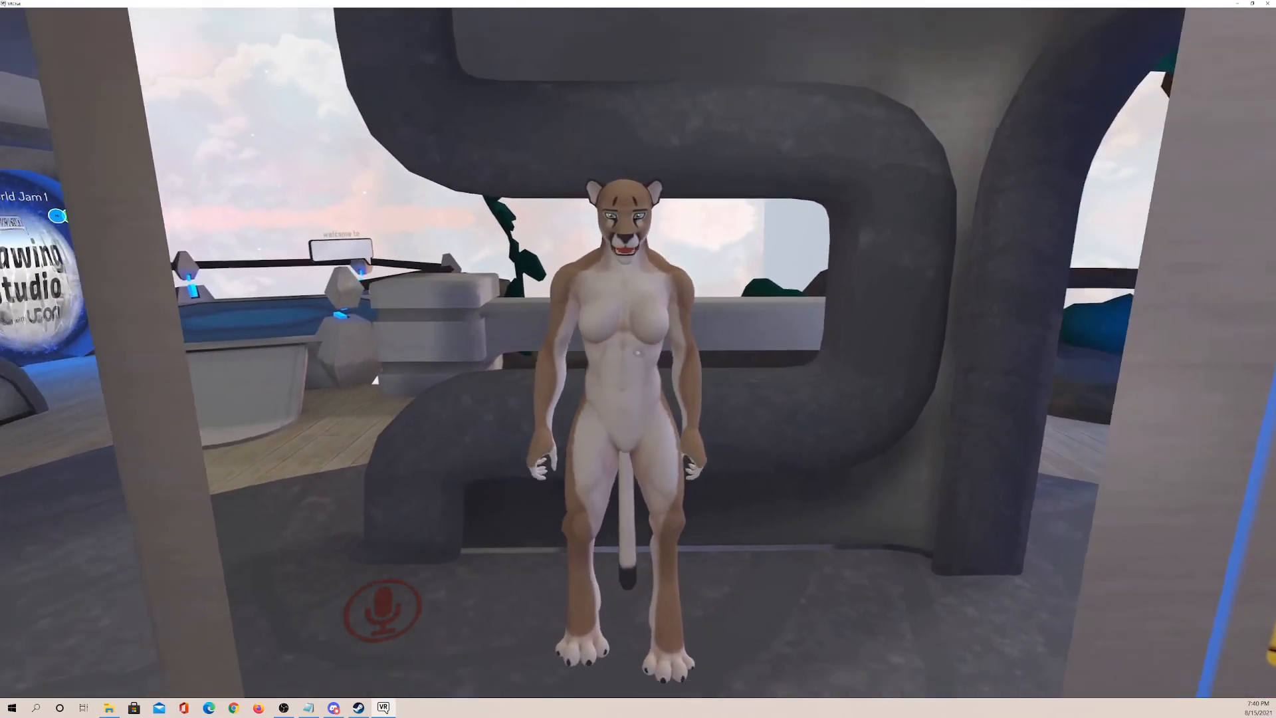
key(r)
click(765, 468)
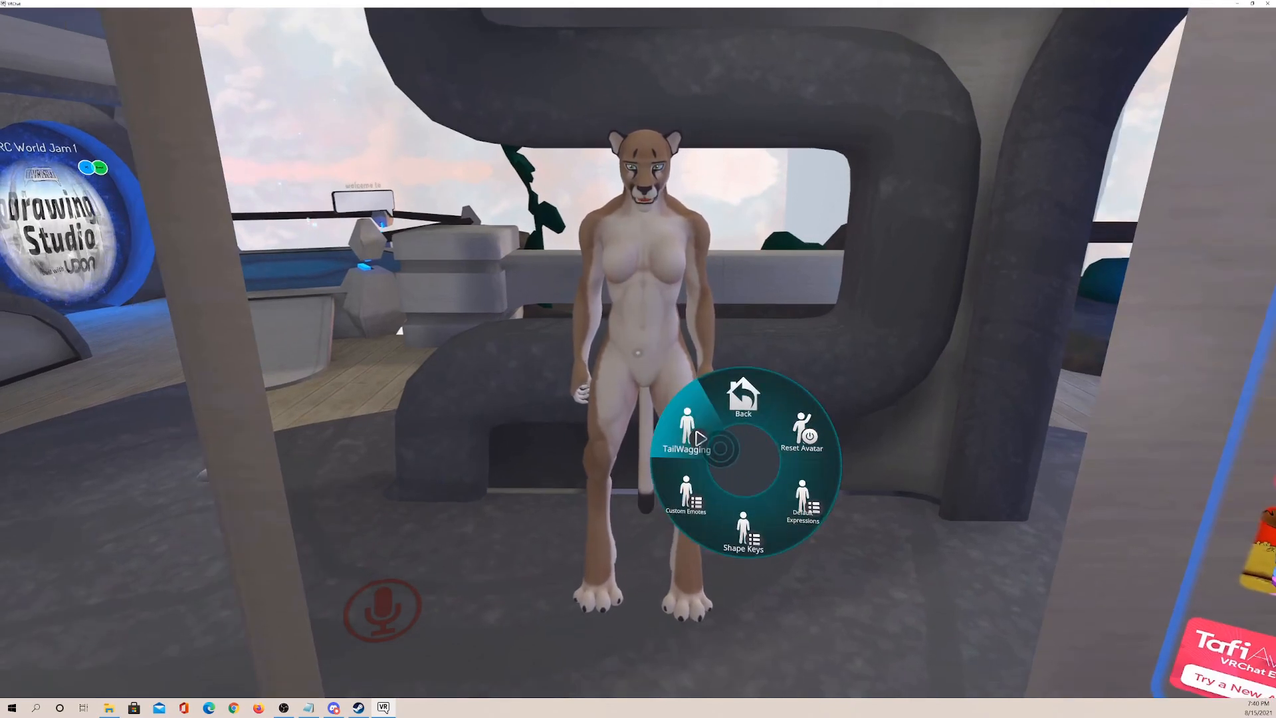
key(r)
Move the avatar around in front of the mirror and reopen its expressions menu
key(d)
key(s)
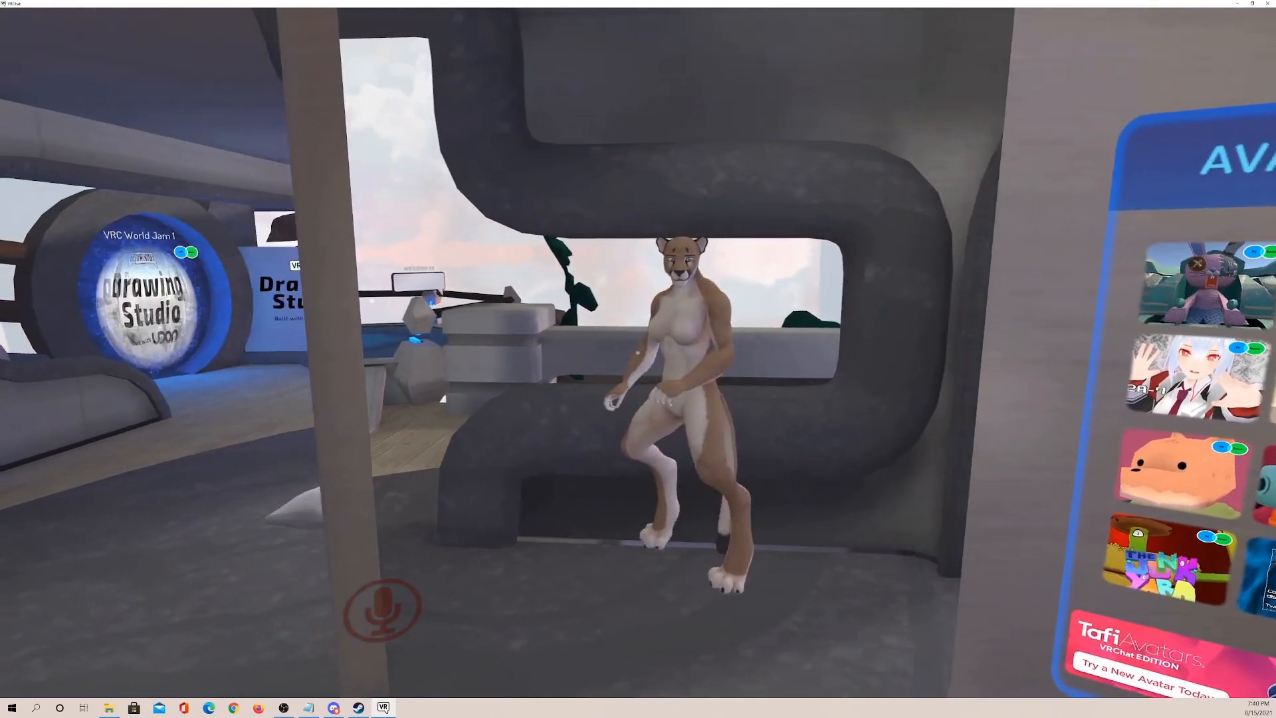
key(w)
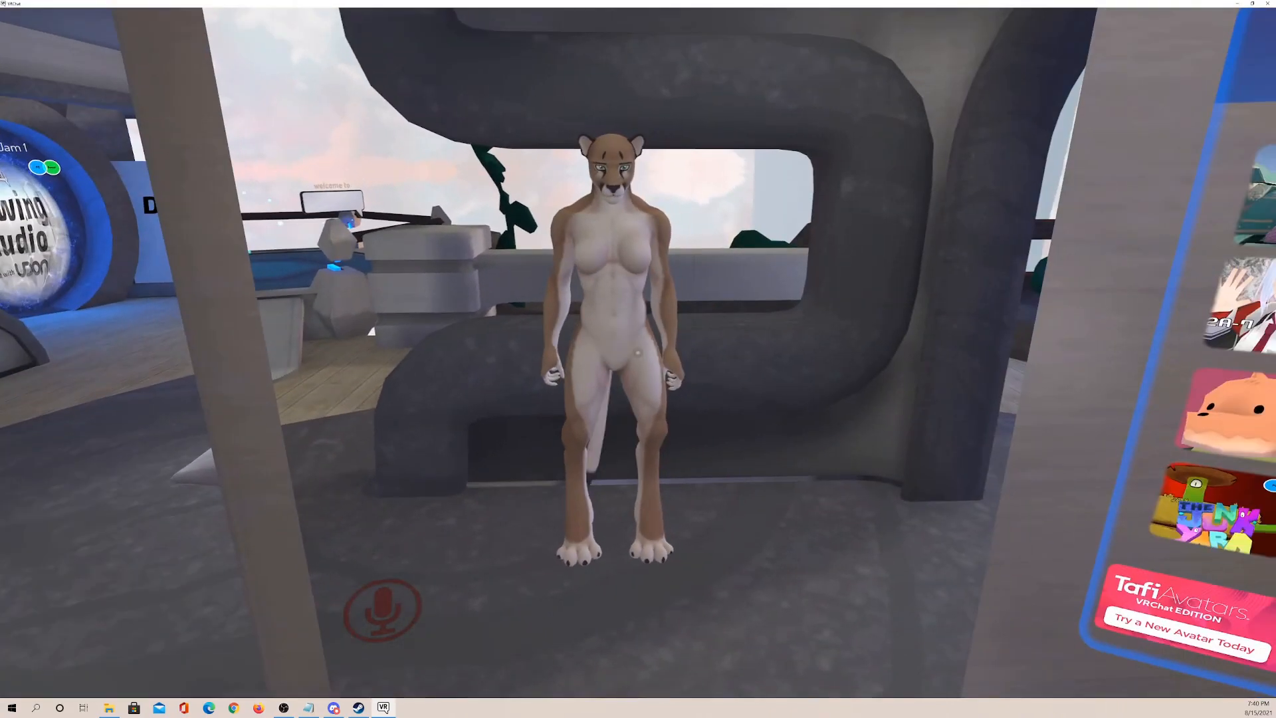
key(d)
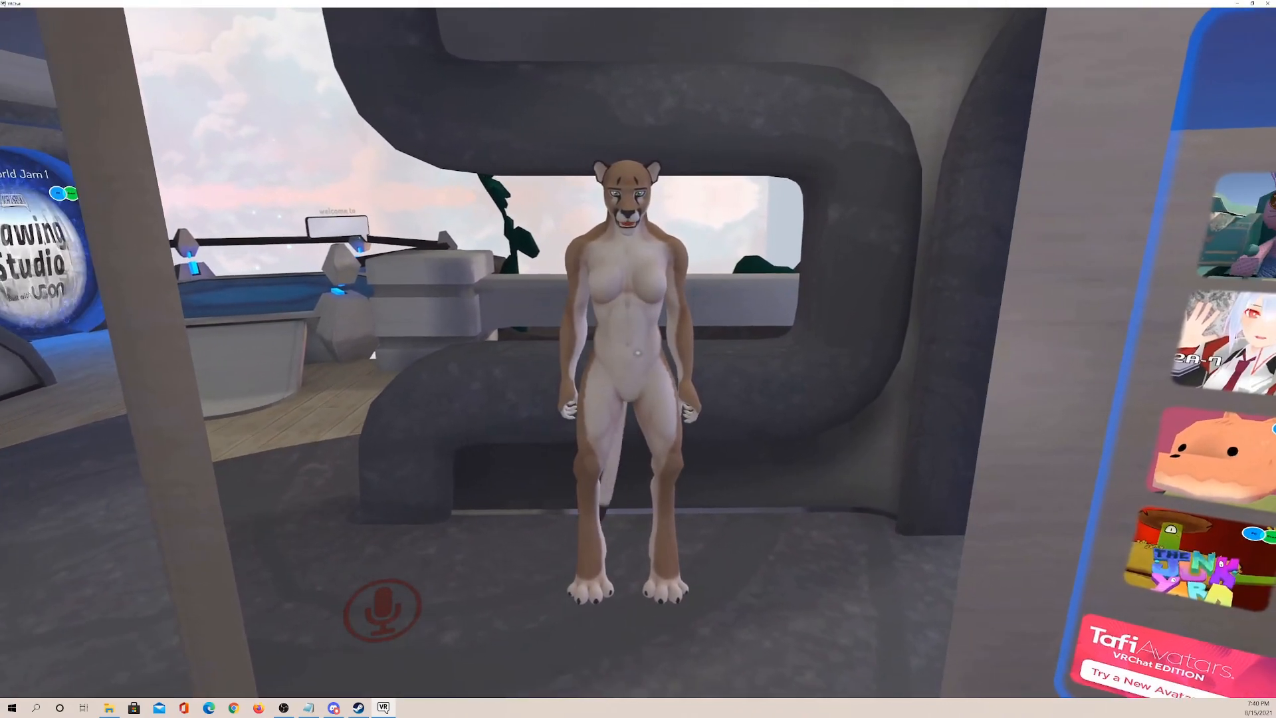
key(r)
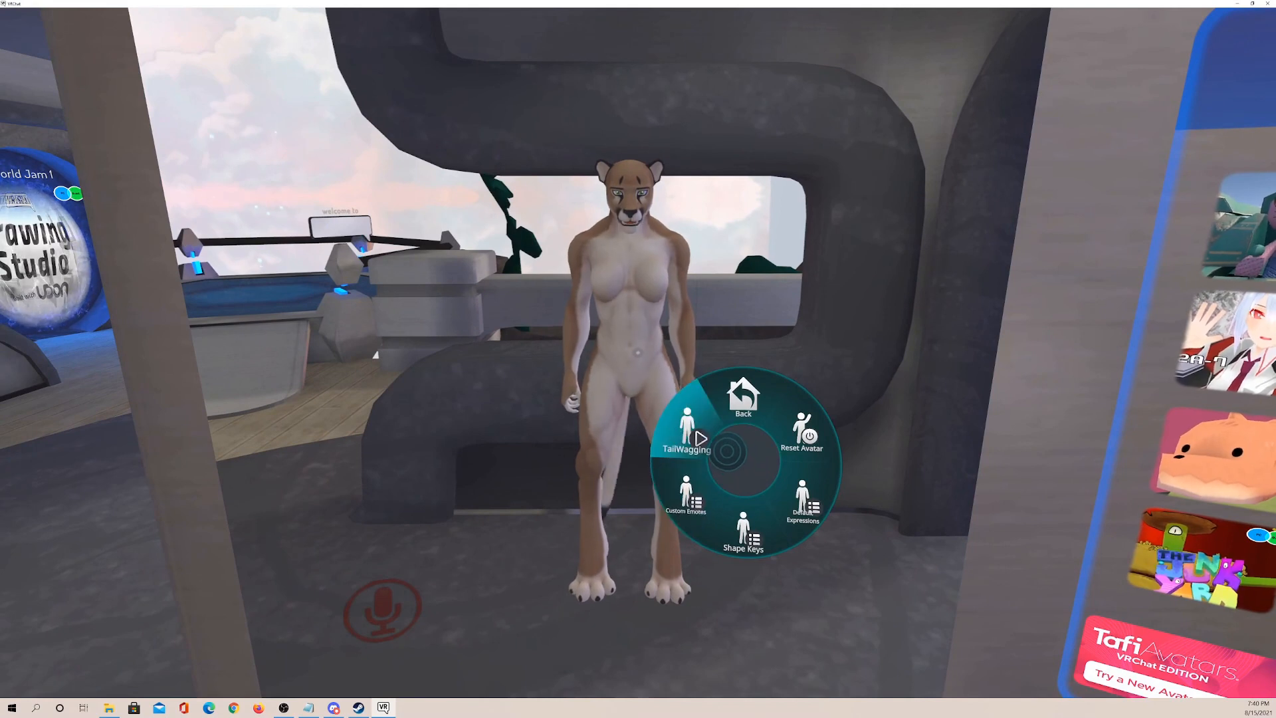
Play the Suggestive Stance emote from Custom Emotes, stop it and return to the main expressions menu
click(727, 453)
click(732, 473)
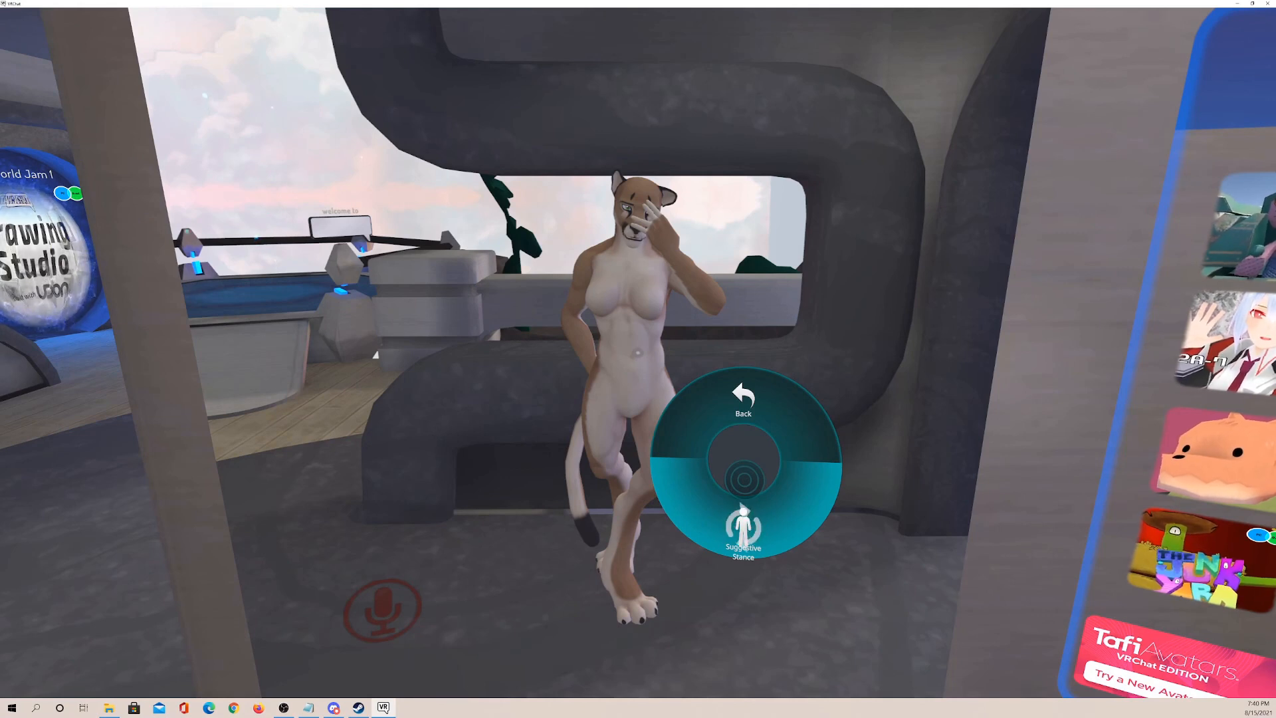
click(744, 479)
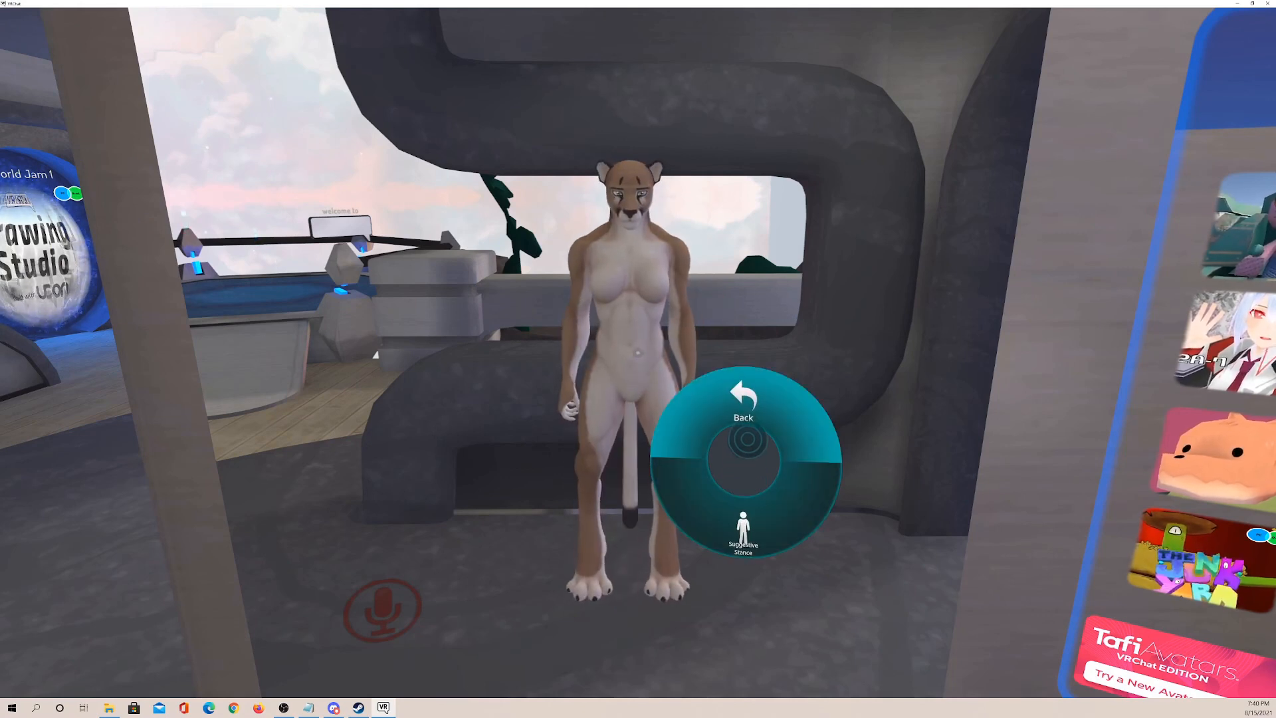
click(744, 442)
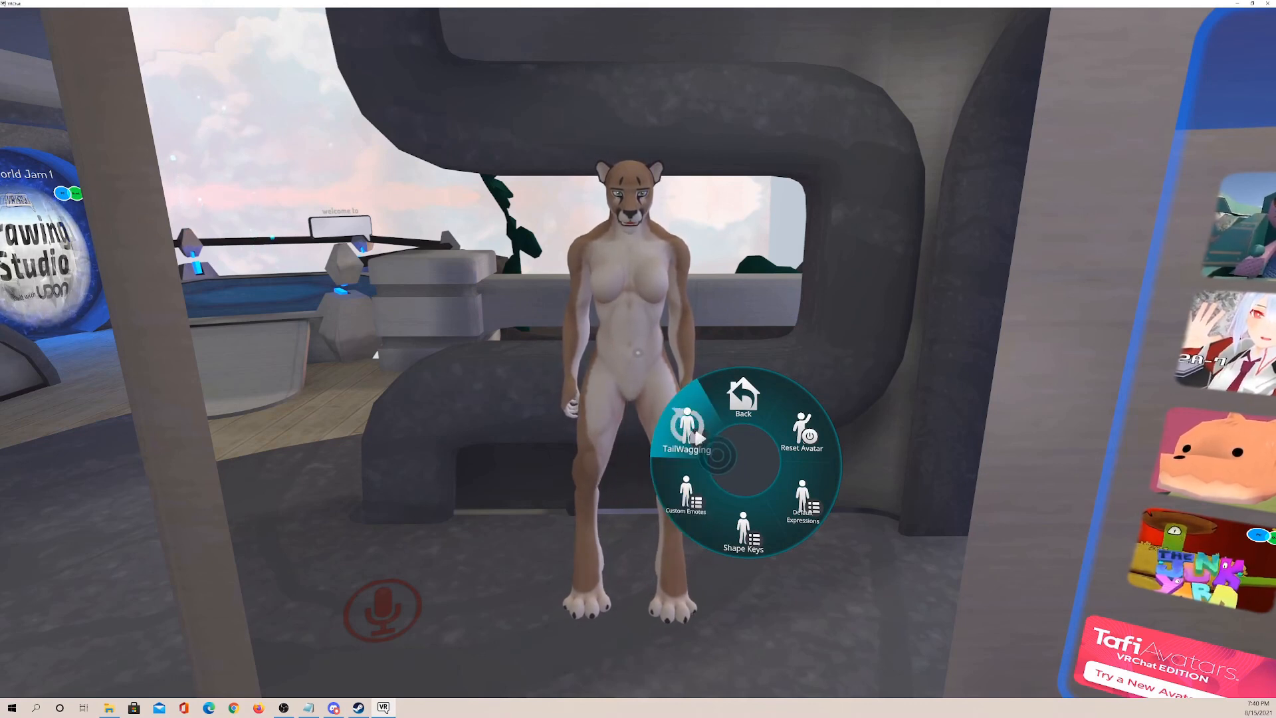
Test Suggestive Stance again by switching it on and off in Custom Emotes, and go back to the TailWagging toggle
click(719, 473)
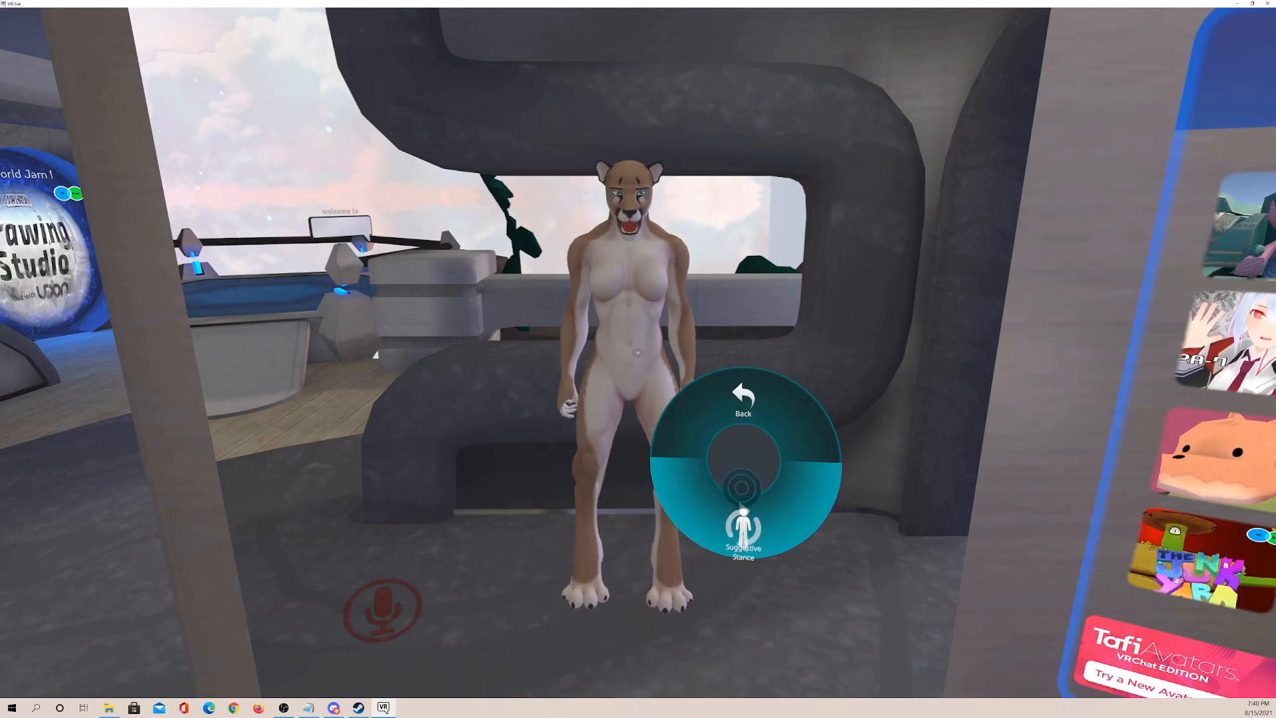
click(742, 488)
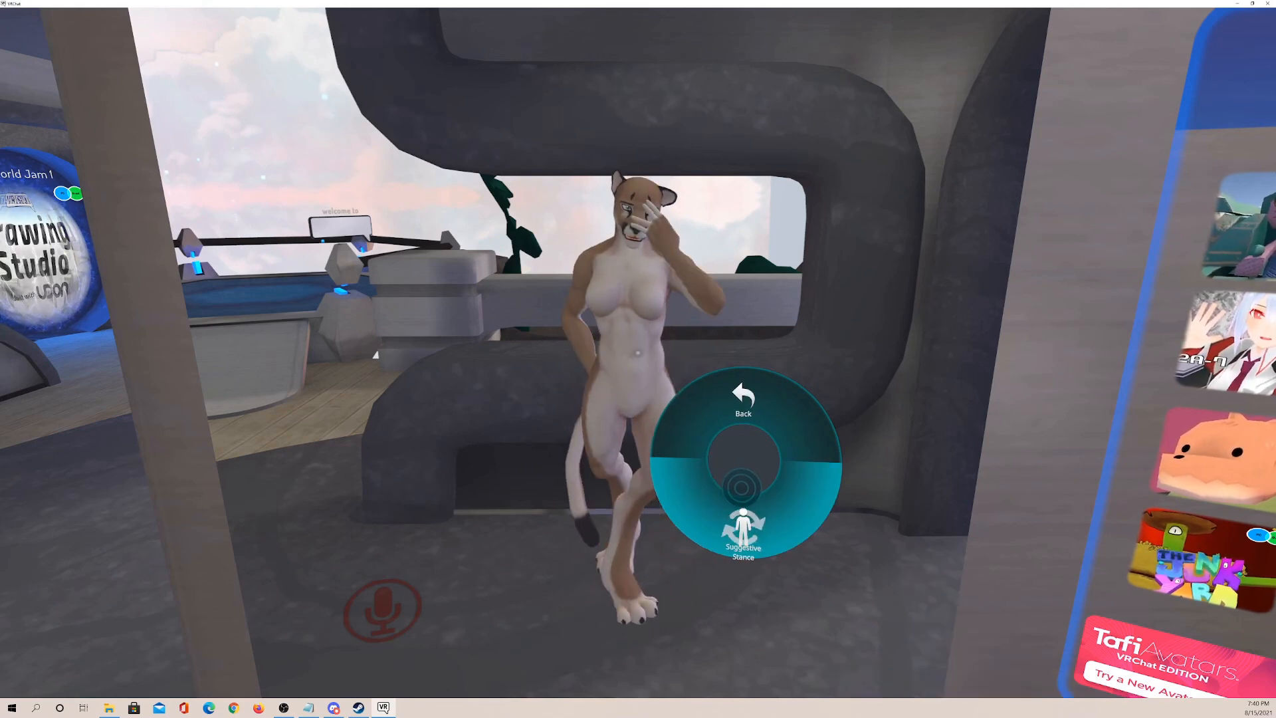
click(741, 489)
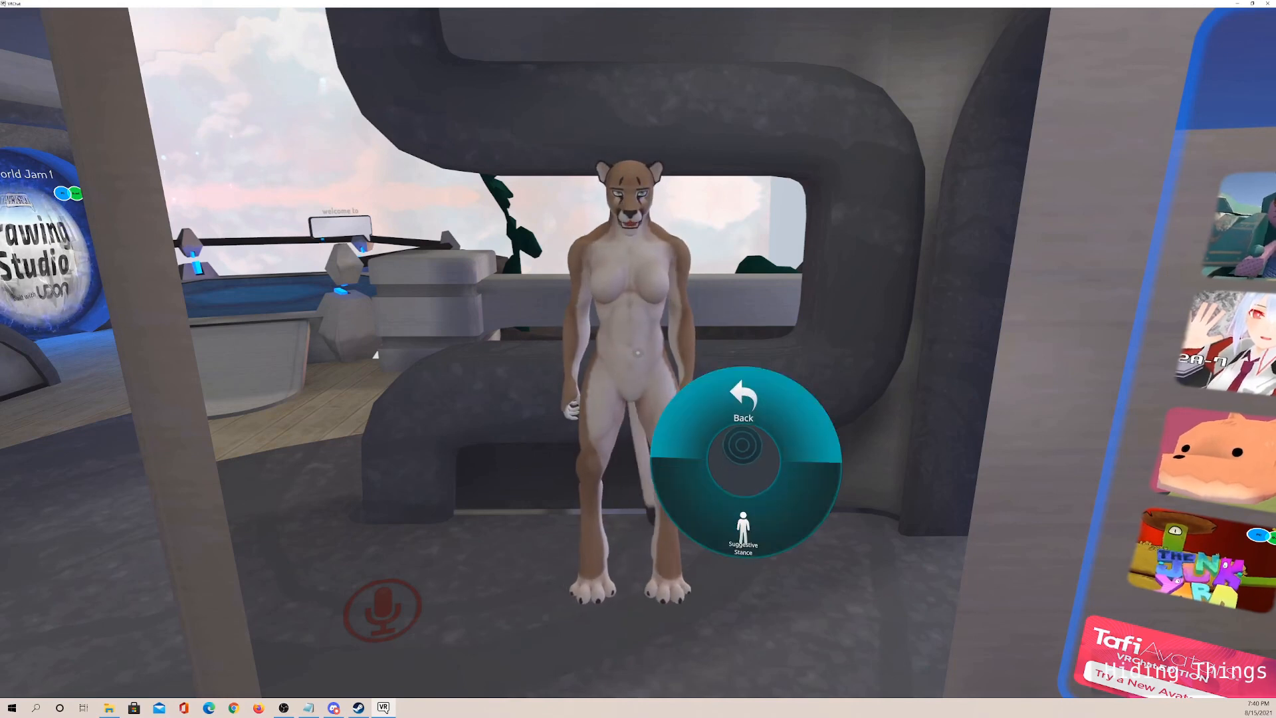
click(743, 402)
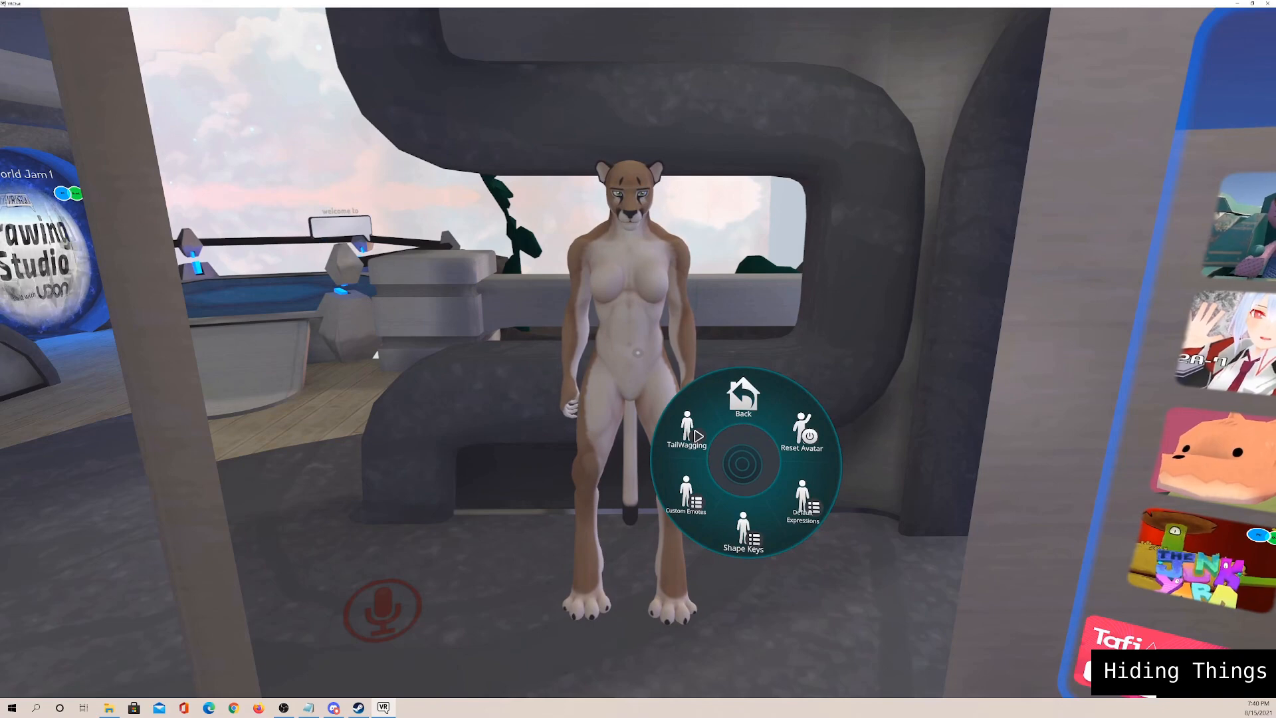
click(696, 436)
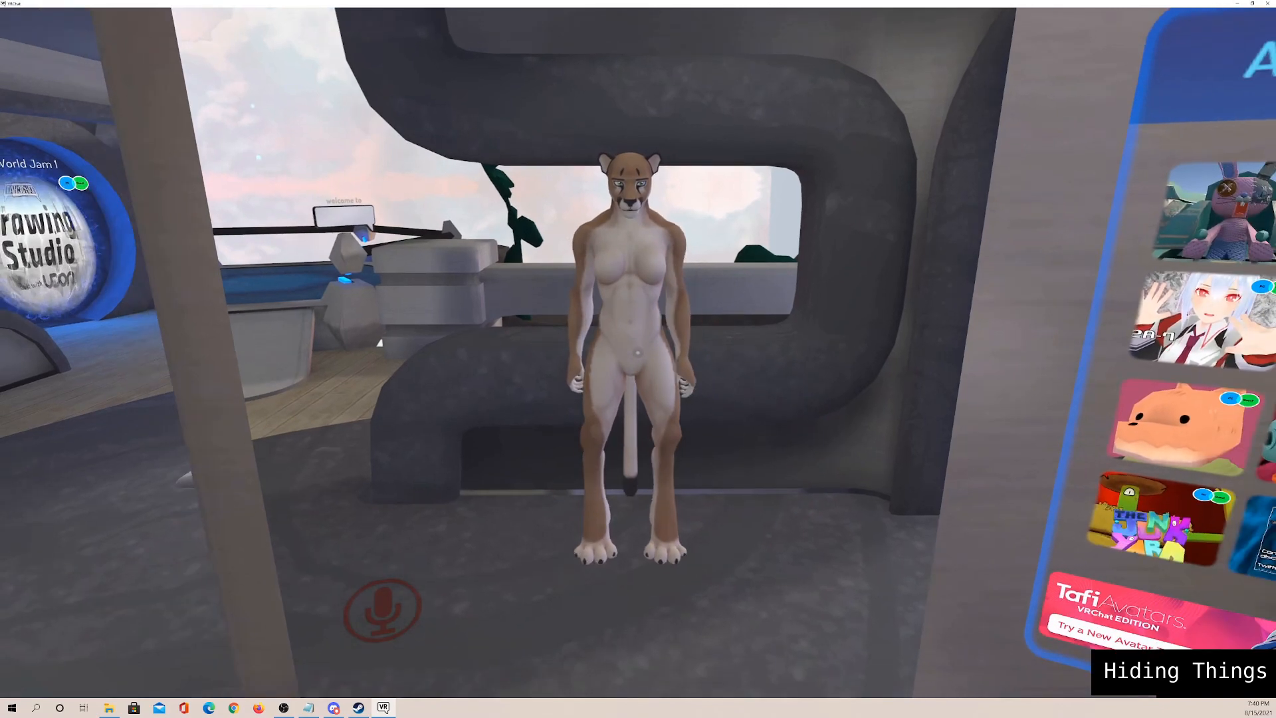